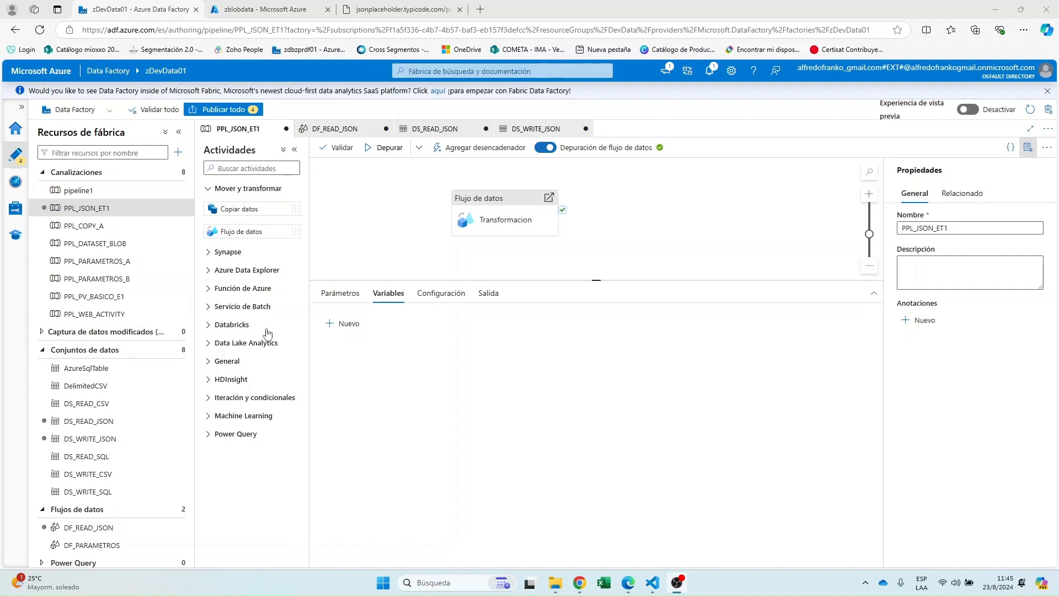
# - Review the general settings and data flow configuration of the Transformacion activity in PPL_JSON_ET1
pyautogui.moveTo(563, 219)
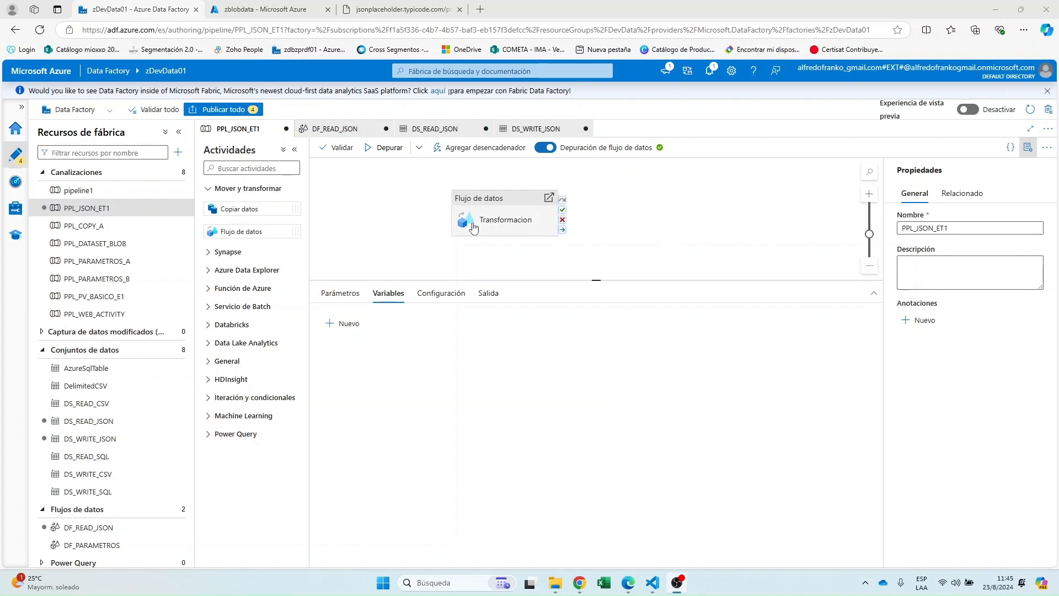
pyautogui.click(499, 216)
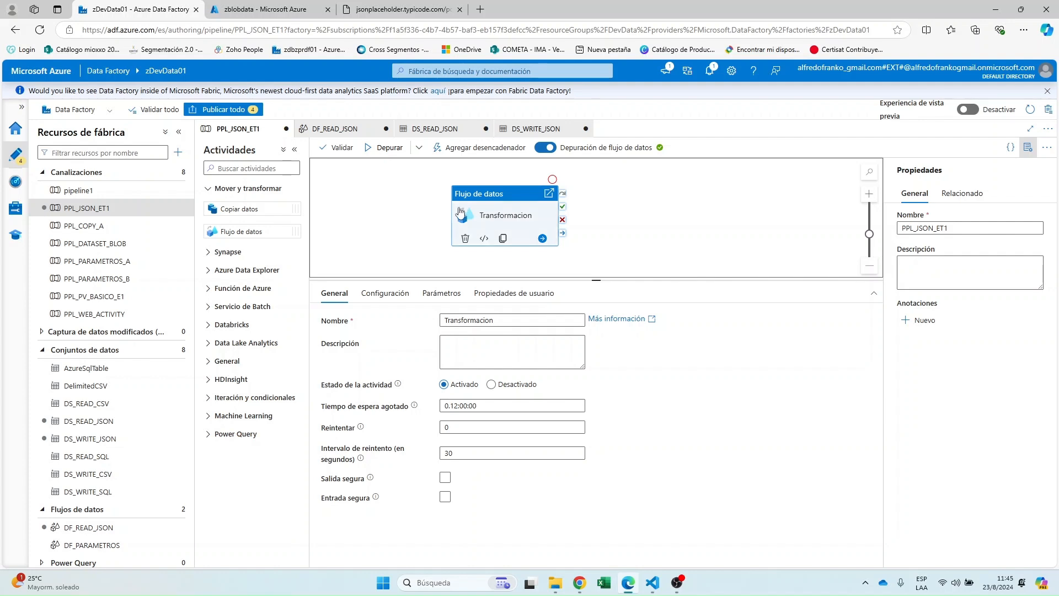
pyautogui.click(355, 223)
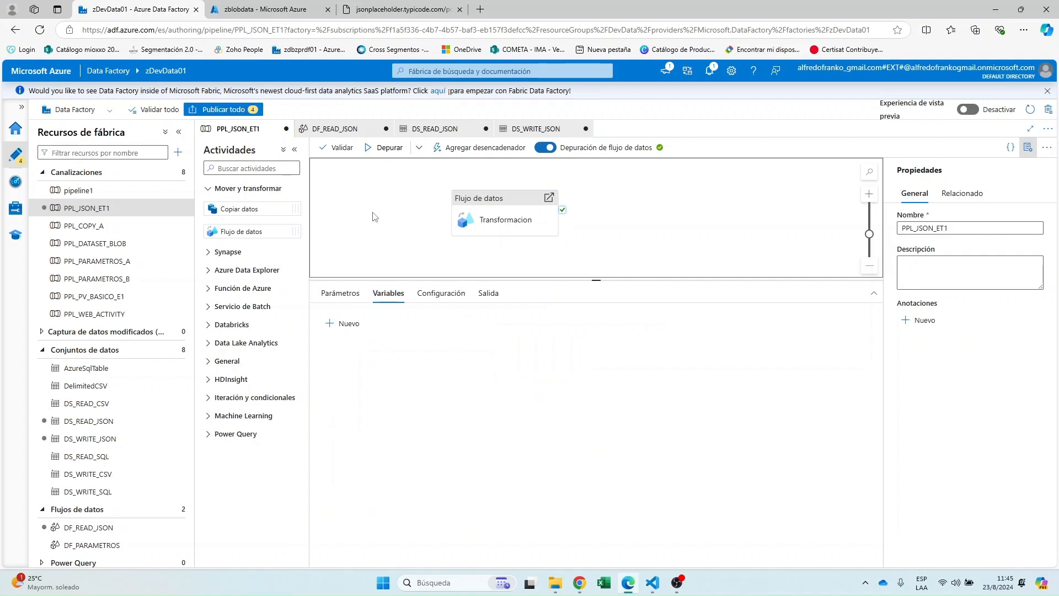
pyautogui.click(471, 213)
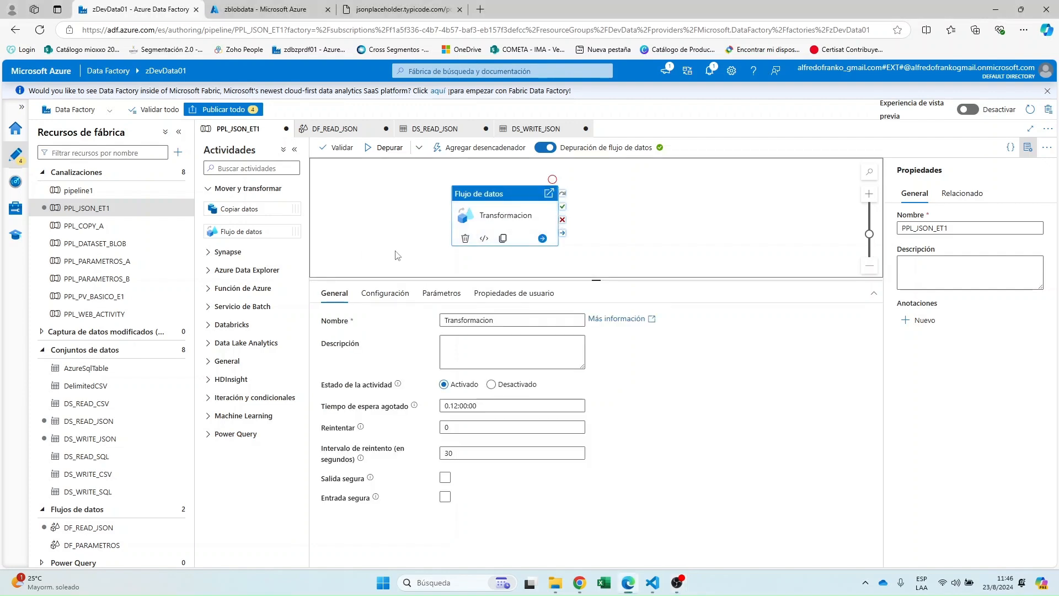
pyautogui.click(378, 294)
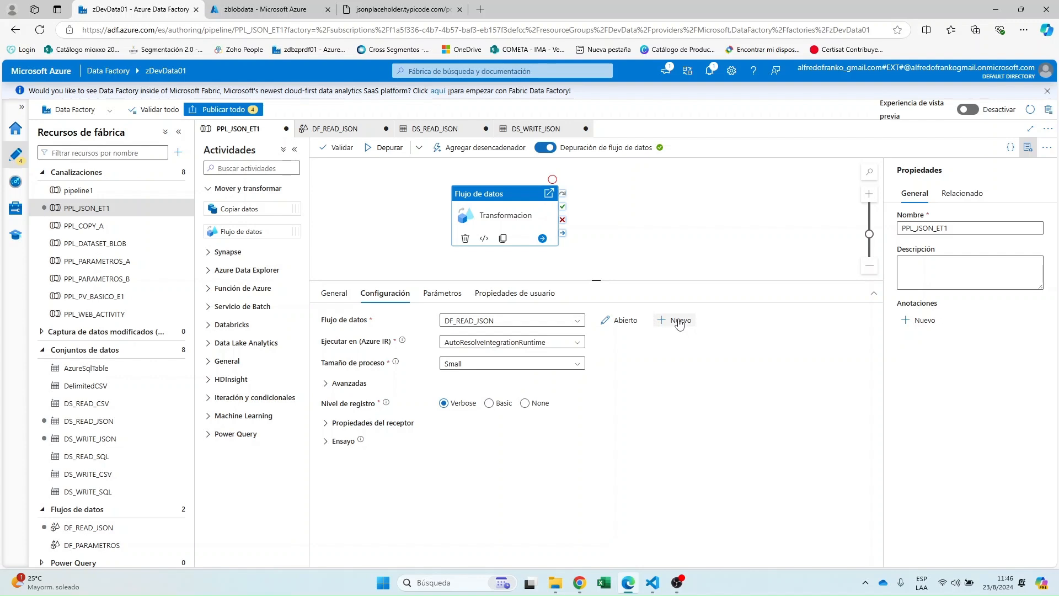
# - Open the DF_READ_JSON data flow and add a source to its canvas
pyautogui.click(333, 129)
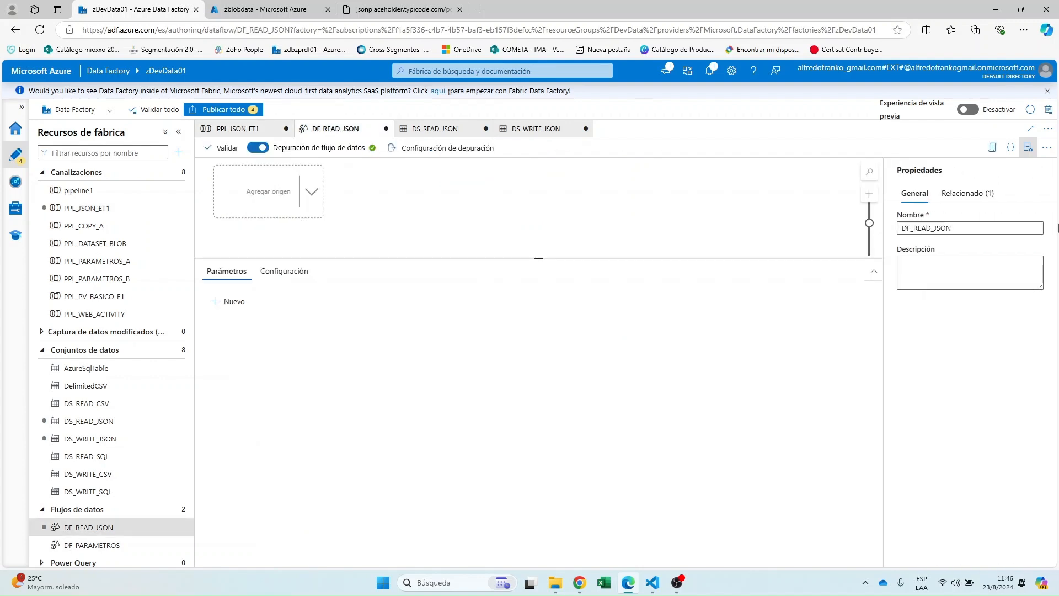
pyautogui.moveTo(953, 228); pyautogui.dragTo(873, 223)
pyautogui.click(512, 198)
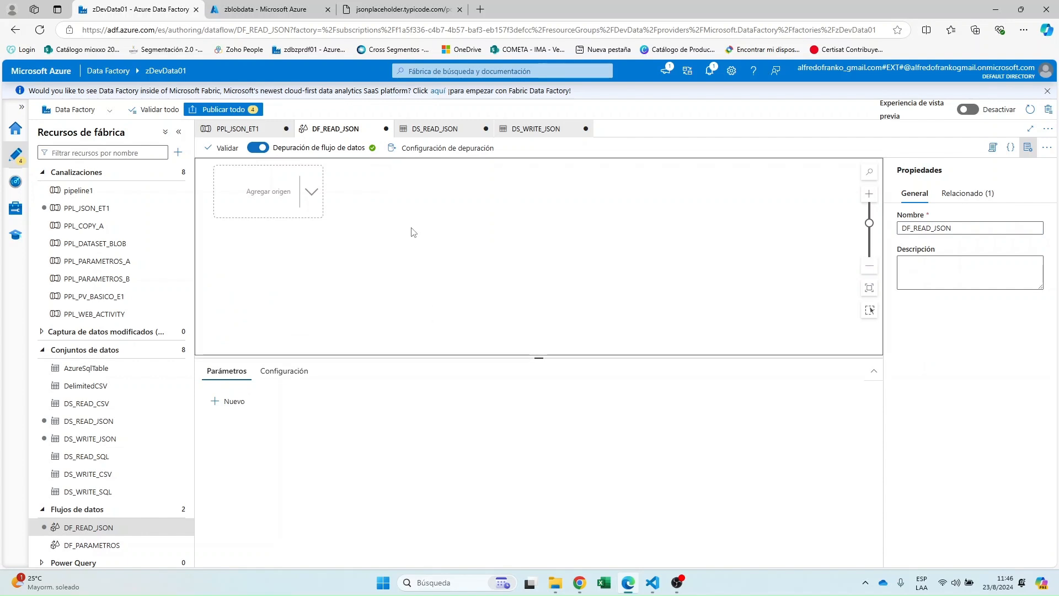
pyautogui.click(310, 193)
pyautogui.click(543, 194)
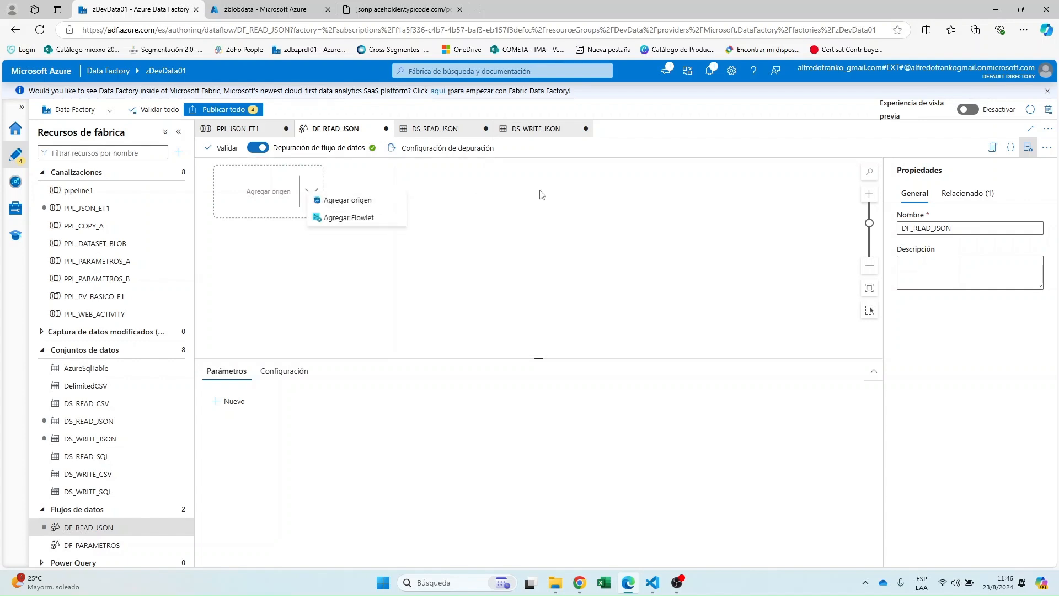
pyautogui.click(312, 193)
pyautogui.click(327, 203)
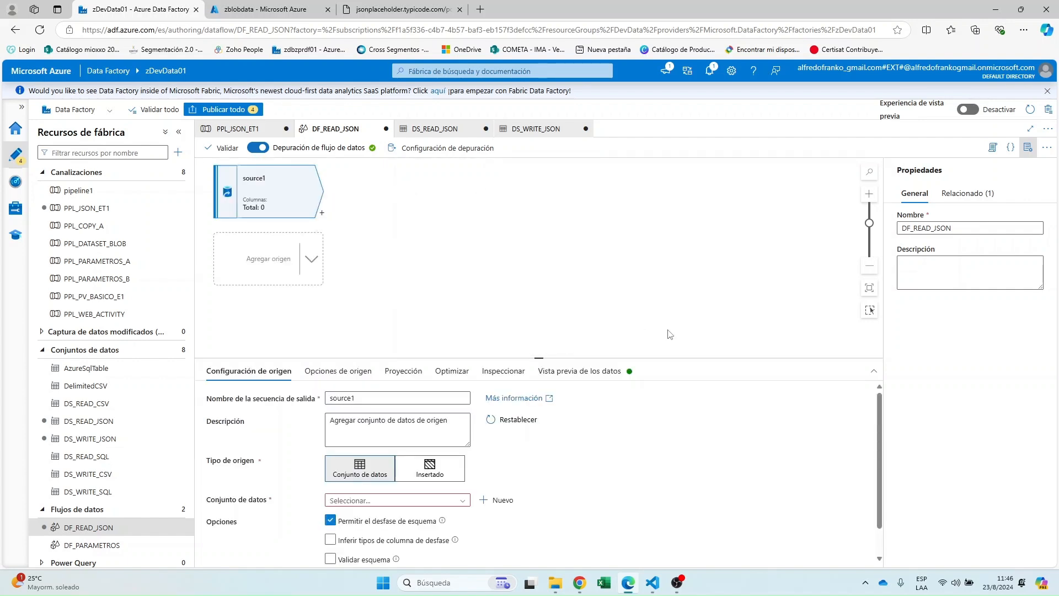
pyautogui.moveTo(644, 358); pyautogui.dragTo(630, 261)
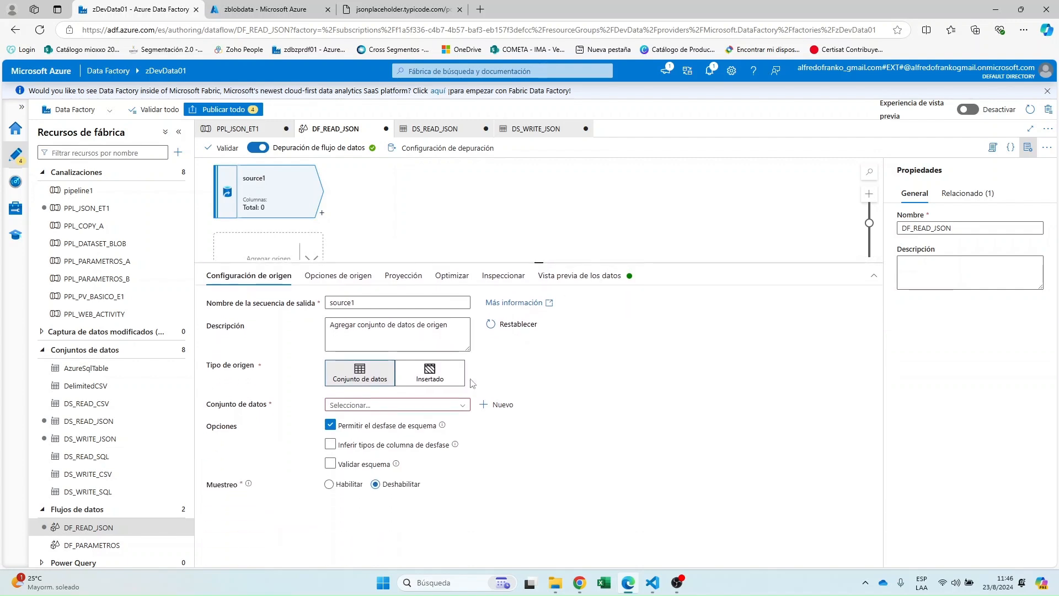
pyautogui.click(462, 405)
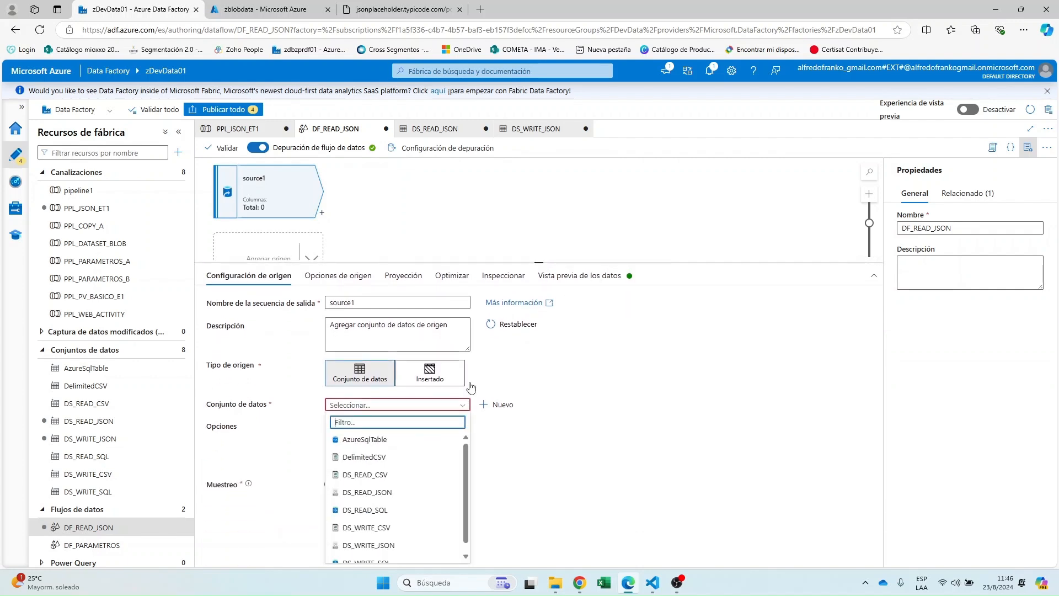
# - Examine the DS_READ_JSON dataset's connection and preview its data, checking the source files in the json folder of zblobdata
pyautogui.click(438, 131)
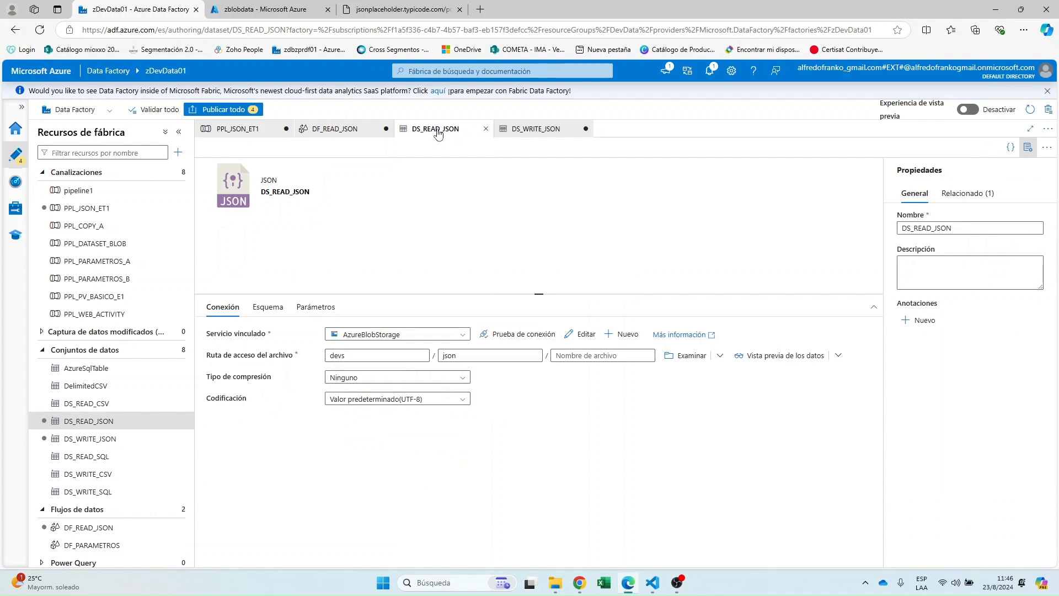
pyautogui.click(298, 10)
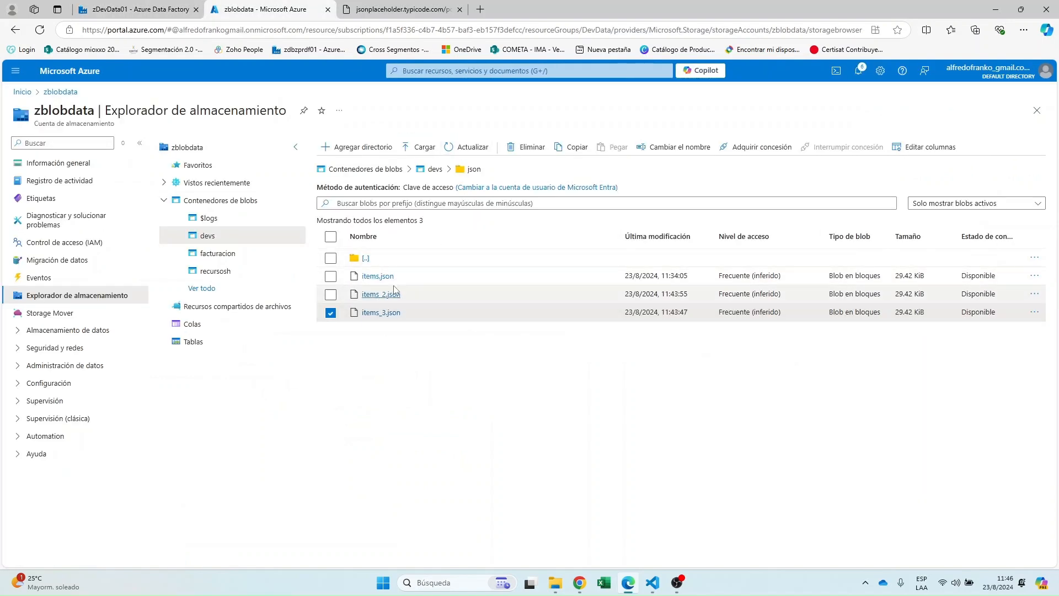
pyautogui.click(138, 10)
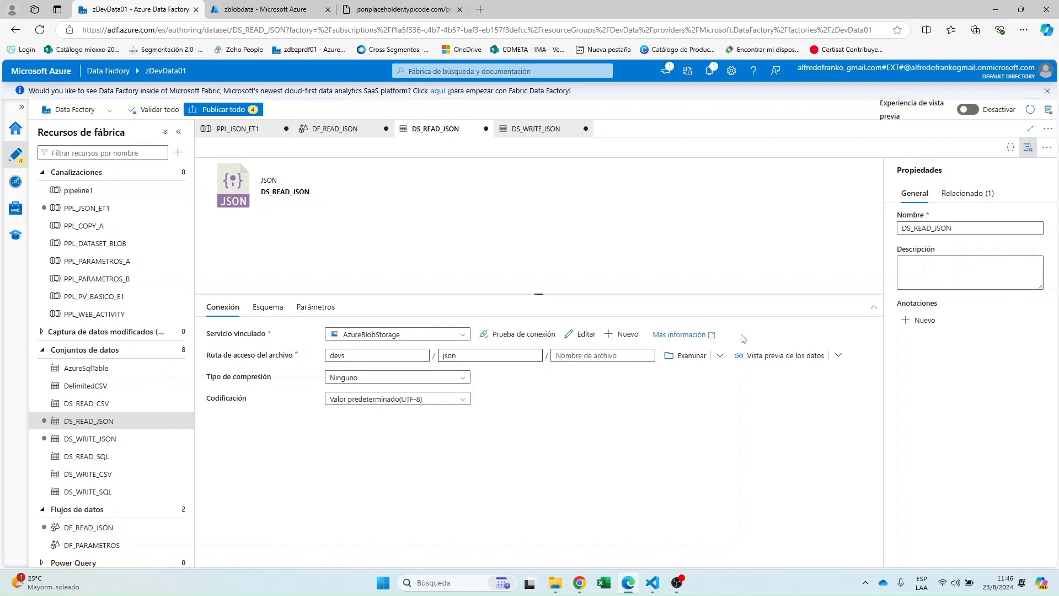
pyautogui.click(795, 360)
pyautogui.moveTo(733, 225); pyautogui.dragTo(716, 208)
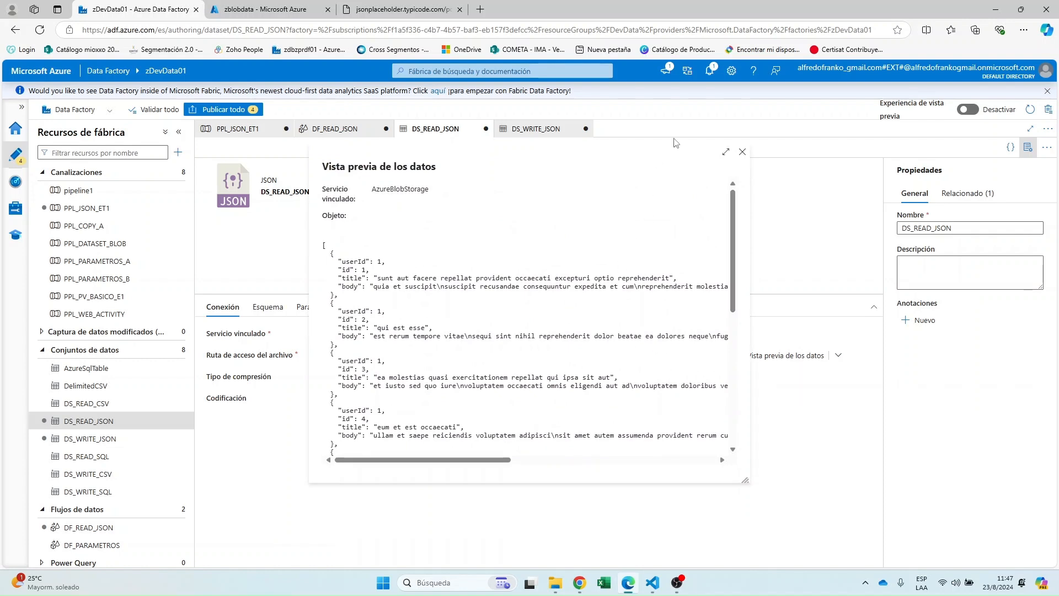
pyautogui.click(743, 151)
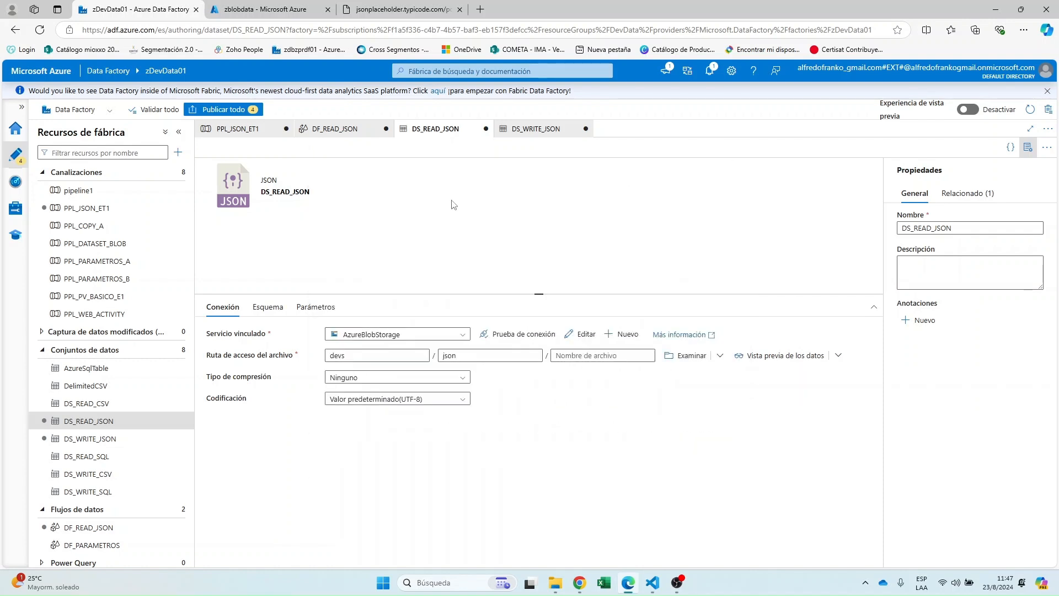
# - Examine the DS_WRITE_JSON dataset's file path and look through the devs container in the storage account
pyautogui.click(537, 129)
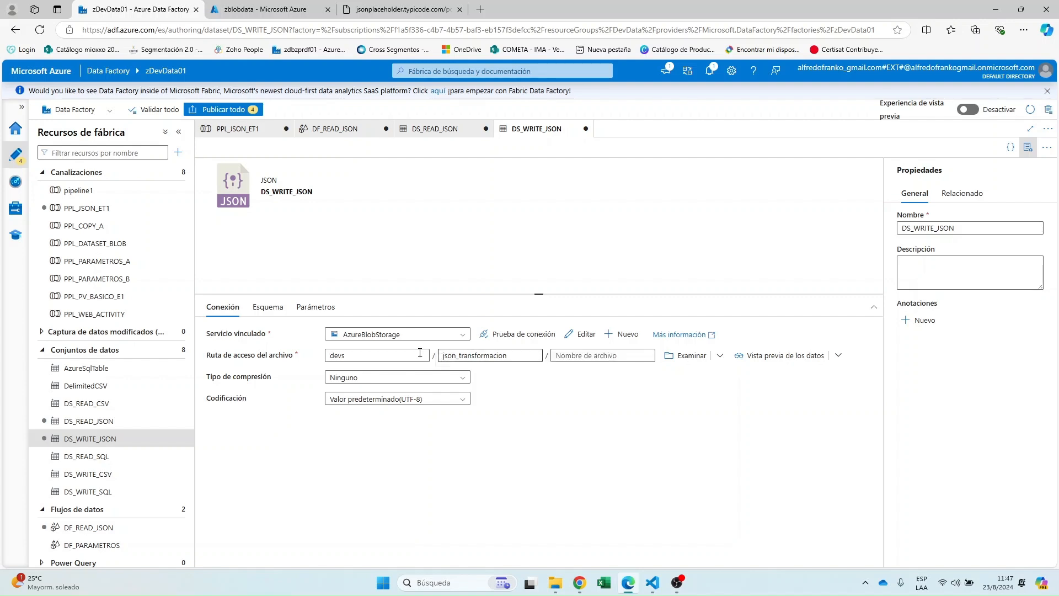
pyautogui.click(262, 9)
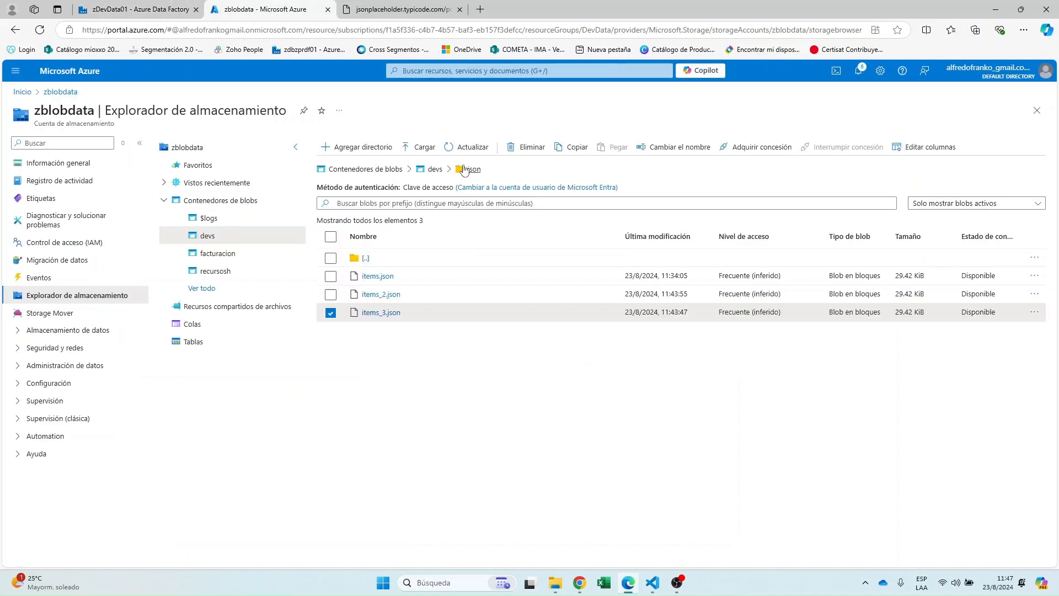
pyautogui.click(435, 168)
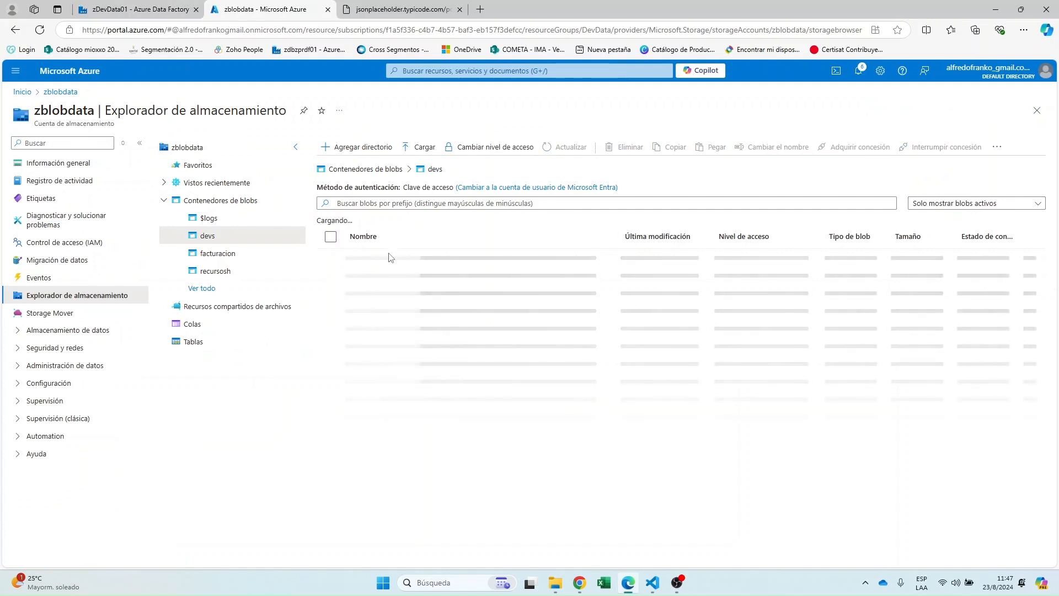
pyautogui.click(123, 5)
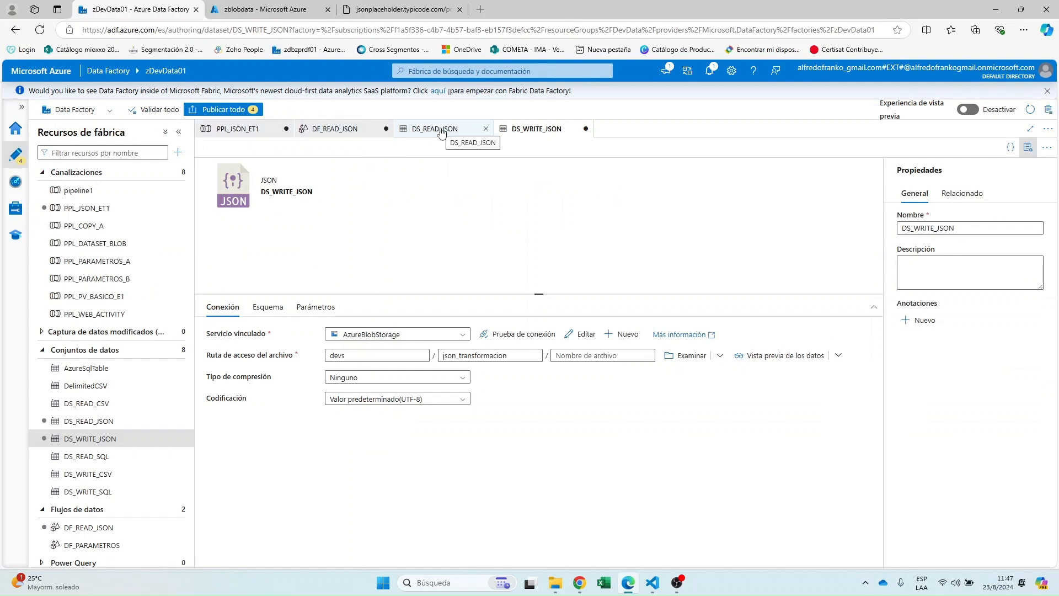
# - Assign the DS_READ_JSON dataset to source1 in the DF_READ_JSON data flow
pyautogui.click(348, 131)
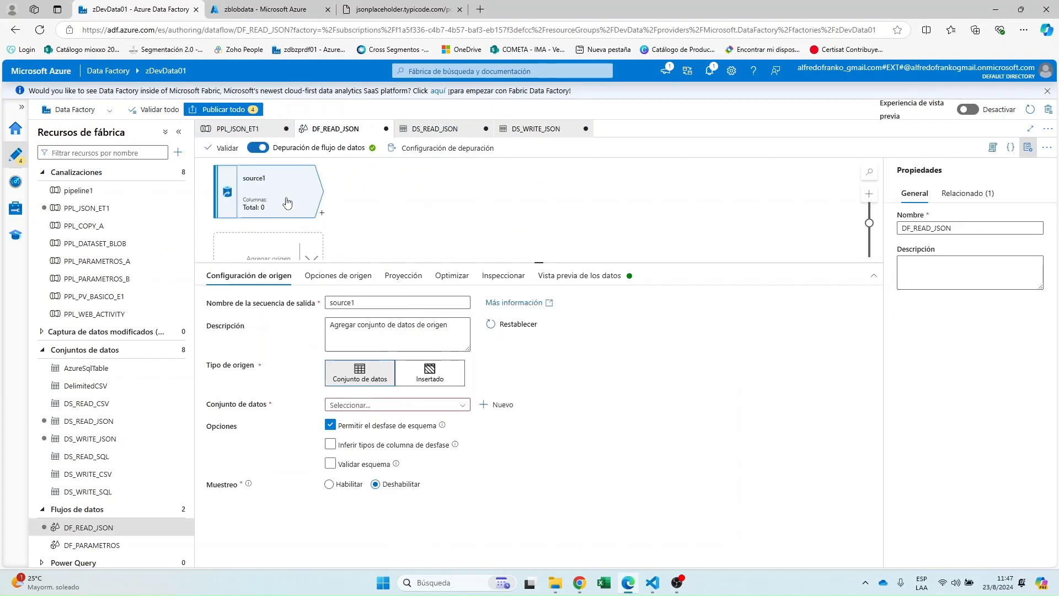
pyautogui.click(322, 213)
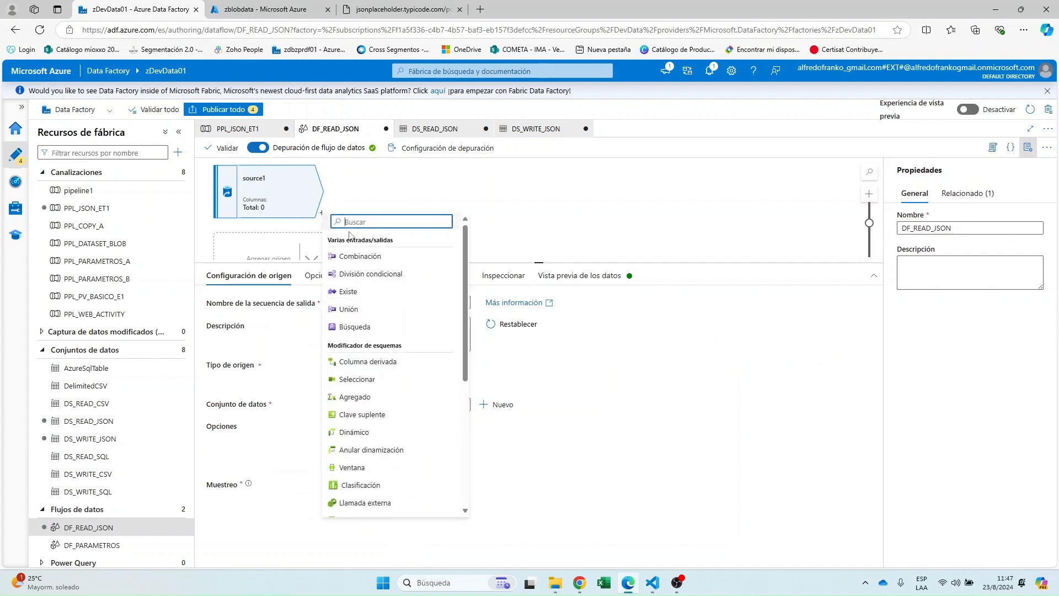
pyautogui.click(337, 193)
pyautogui.click(464, 405)
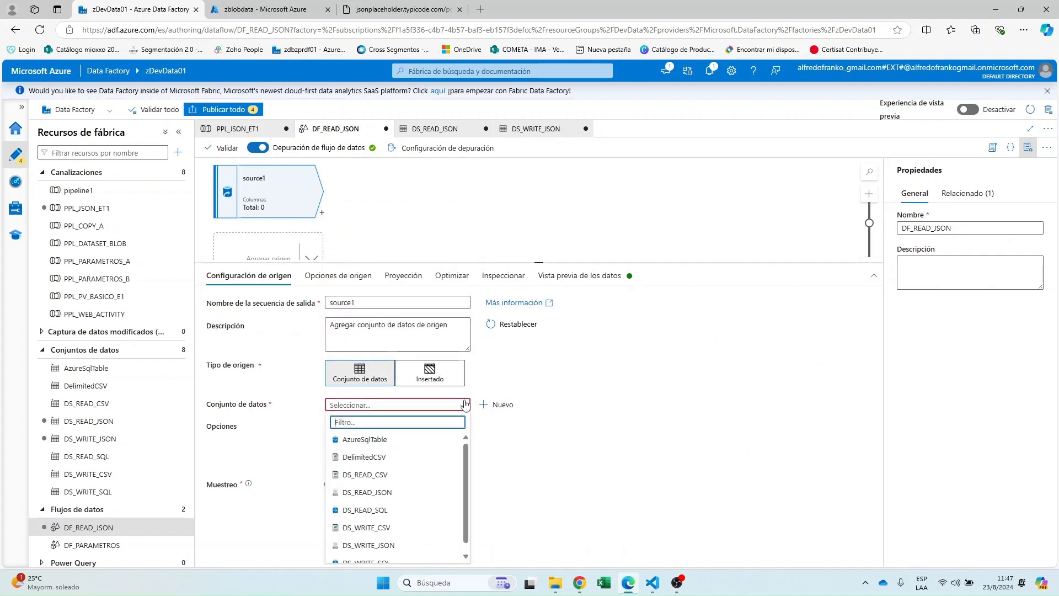
pyautogui.moveTo(464, 460); pyautogui.dragTo(466, 474)
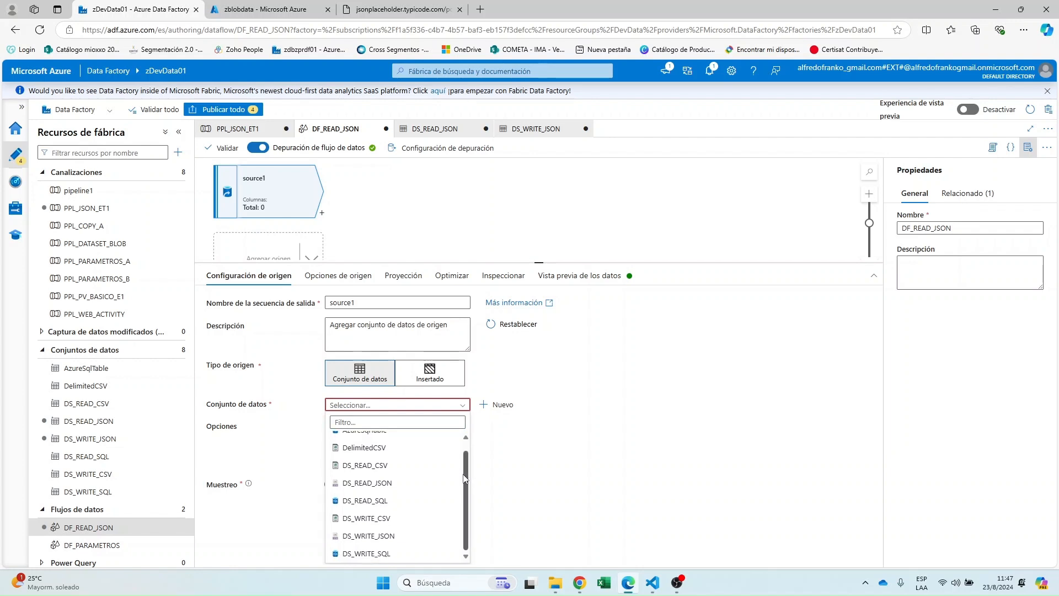
pyautogui.click(389, 483)
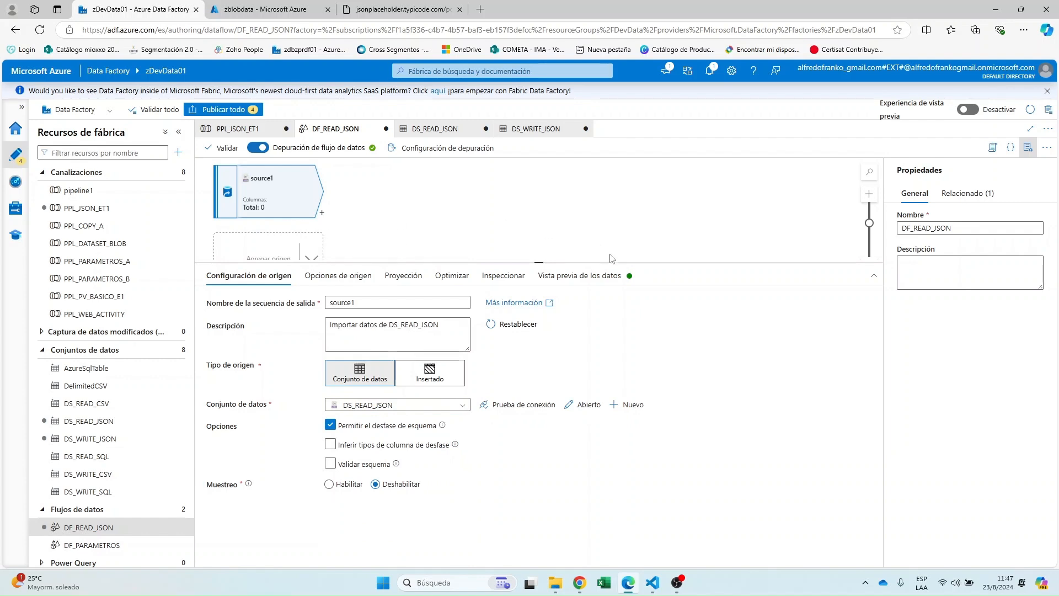
# - Refresh source1's data preview, read its output and glance at items (1).json in Visual Studio Code
pyautogui.click(563, 278)
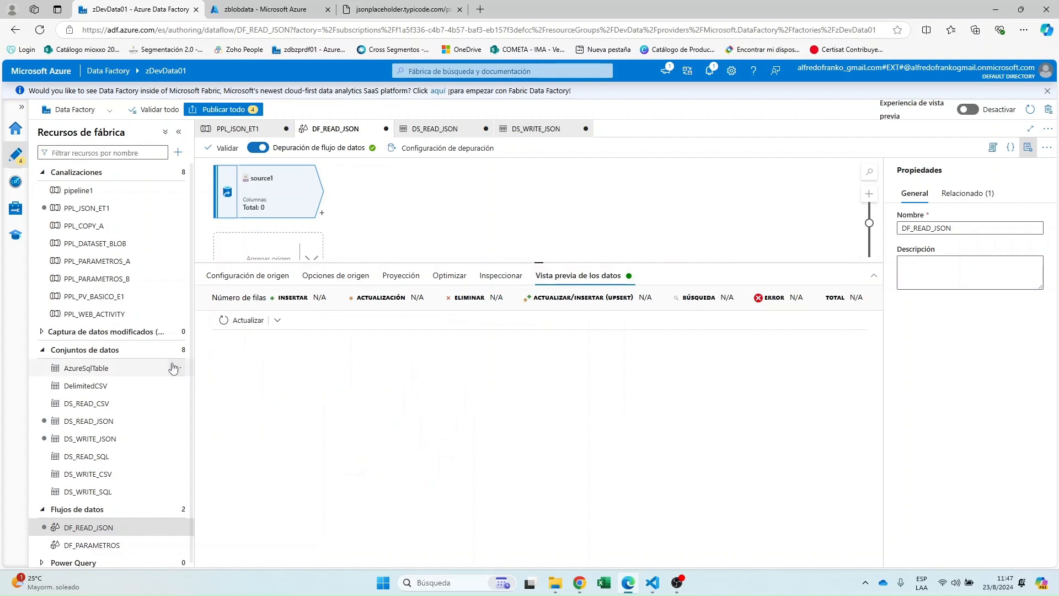
pyautogui.click(223, 320)
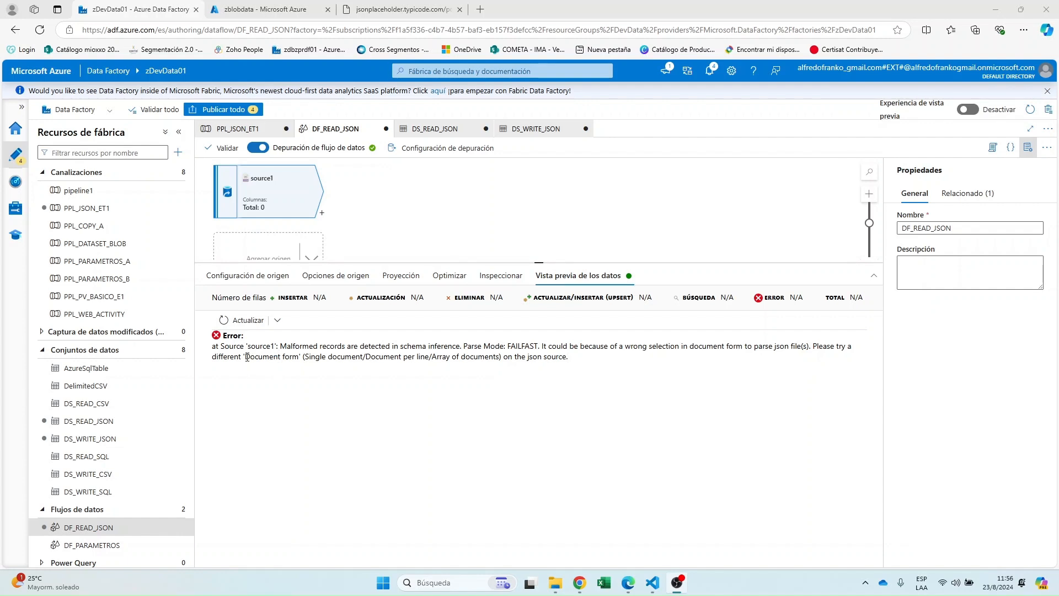
pyautogui.moveTo(247, 357); pyautogui.dragTo(502, 363)
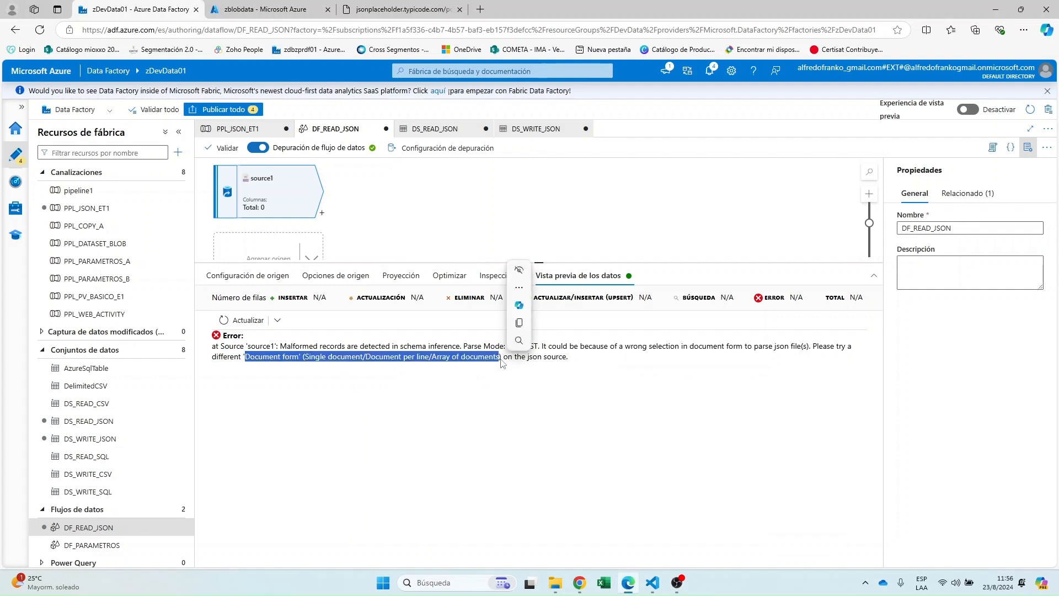
pyautogui.click(555, 366)
pyautogui.click(652, 583)
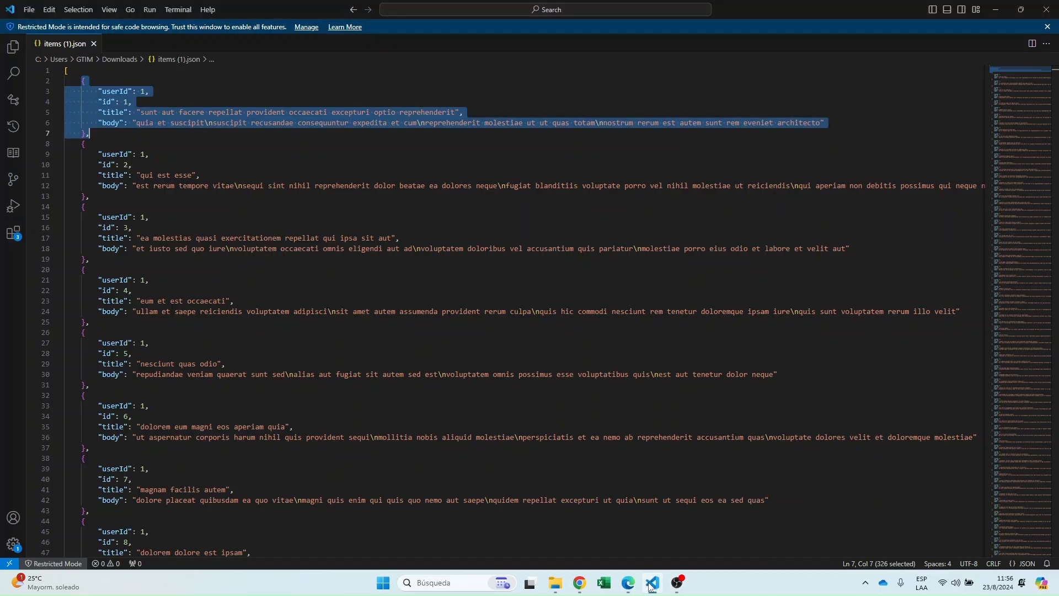
pyautogui.click(652, 585)
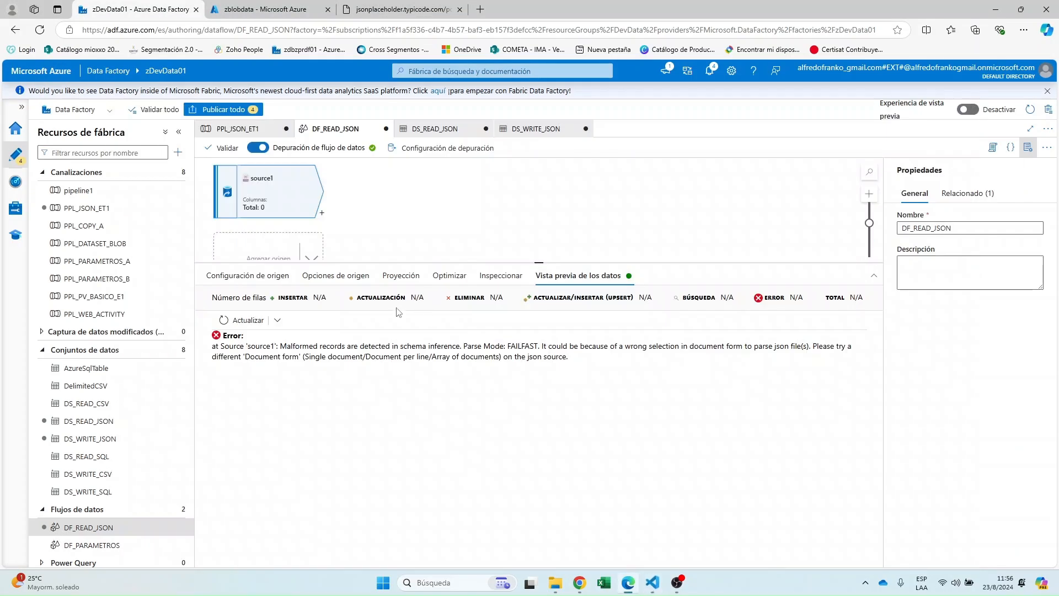
# - Review the JSON settings in source1's source options, looking at the available document forms
pyautogui.click(345, 277)
pyautogui.scroll(-2, 298, 441)
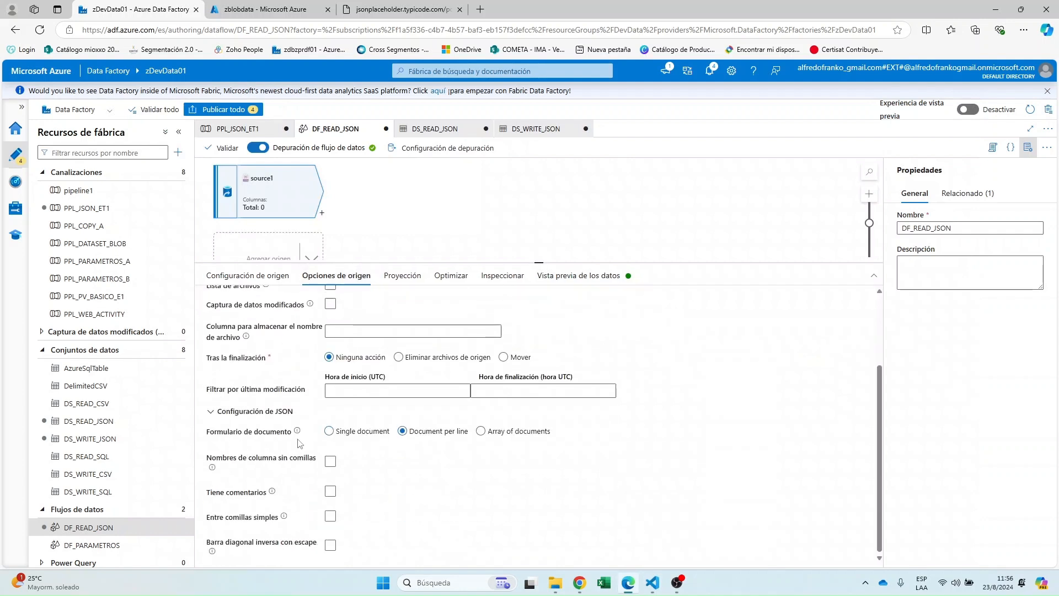
pyautogui.click(263, 411)
pyautogui.click(257, 513)
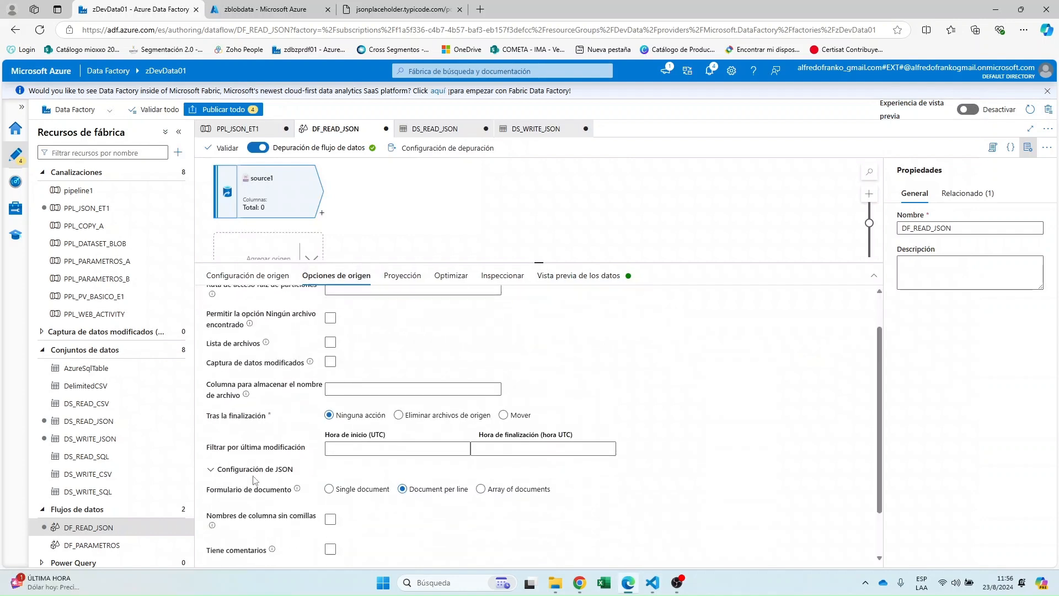
pyautogui.scroll(-2, 256, 481)
pyautogui.moveTo(375, 436)
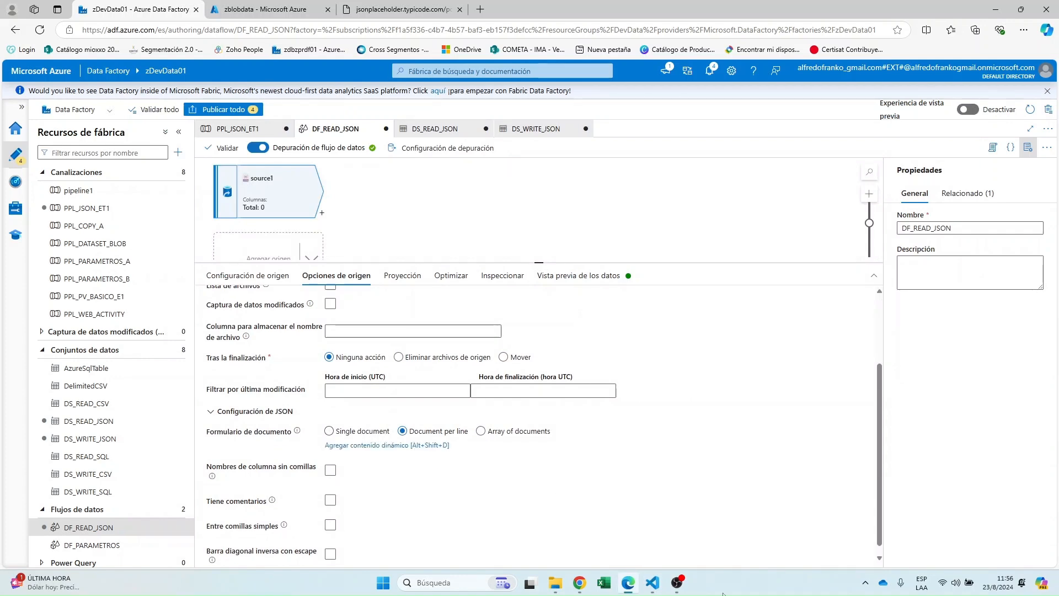
# - Switch to Visual Studio Code to examine the outer brackets and record structure of items (1).json, and return to the data flow
pyautogui.click(653, 582)
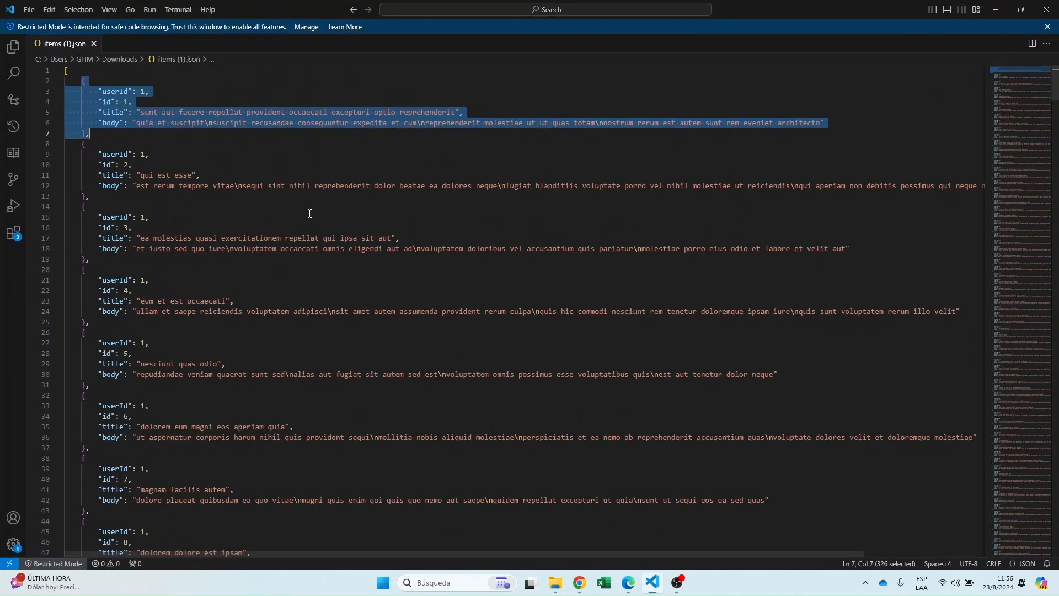
pyautogui.click(91, 132)
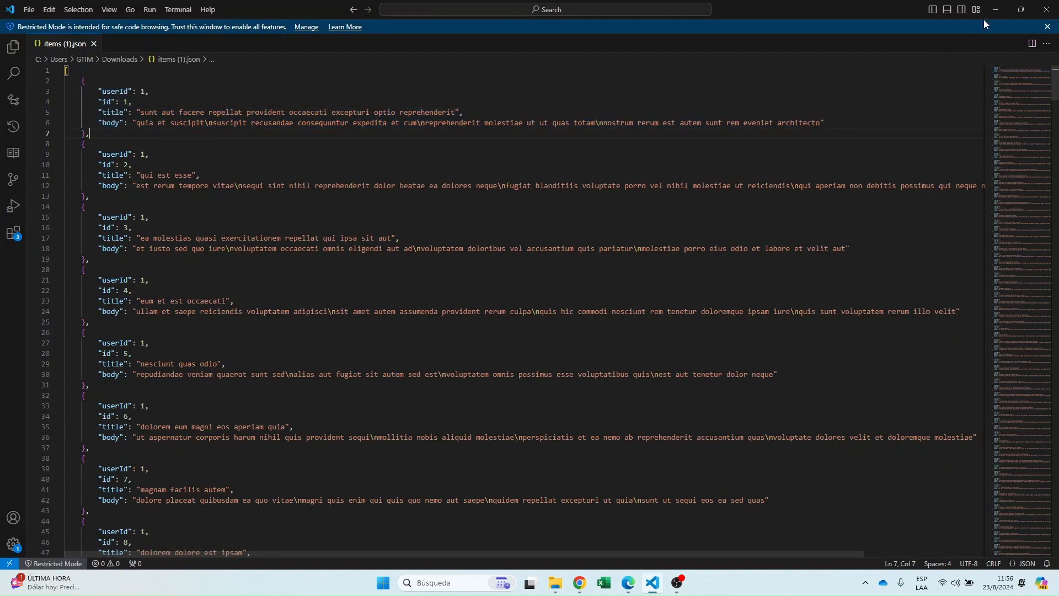
pyautogui.click(996, 9)
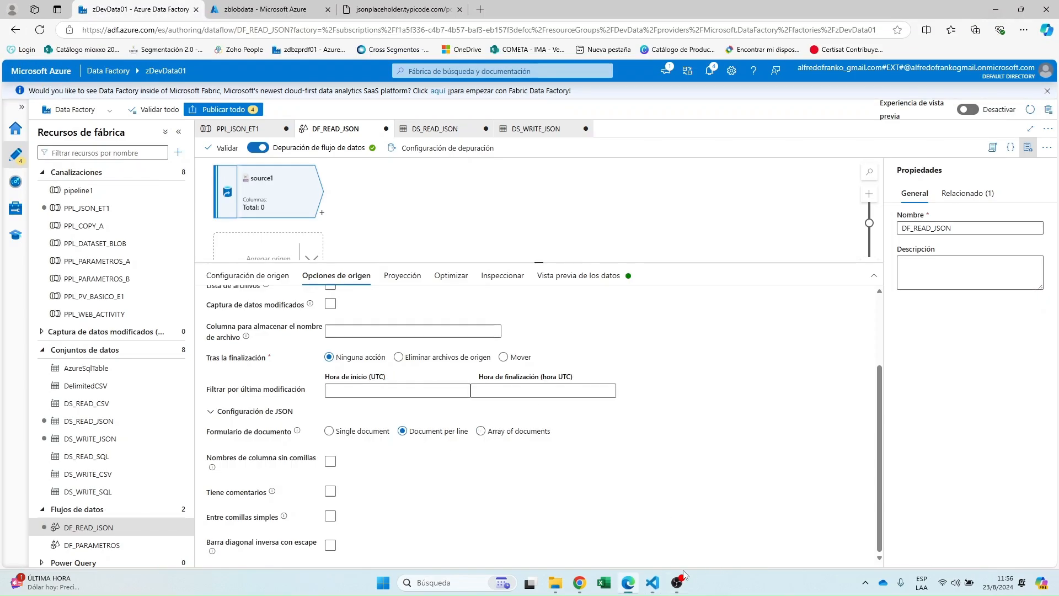
pyautogui.click(673, 585)
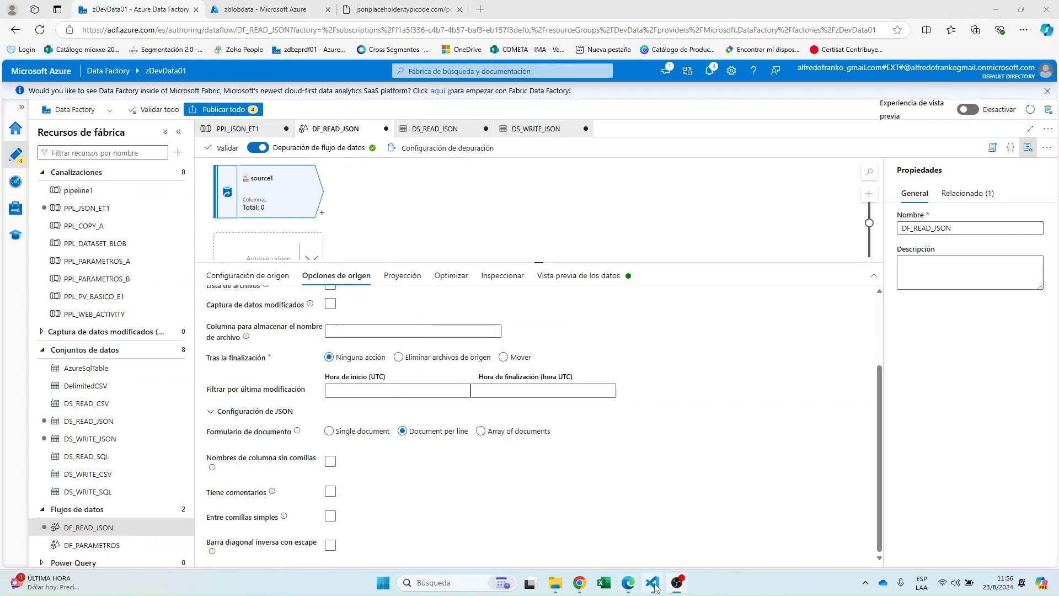
pyautogui.click(652, 582)
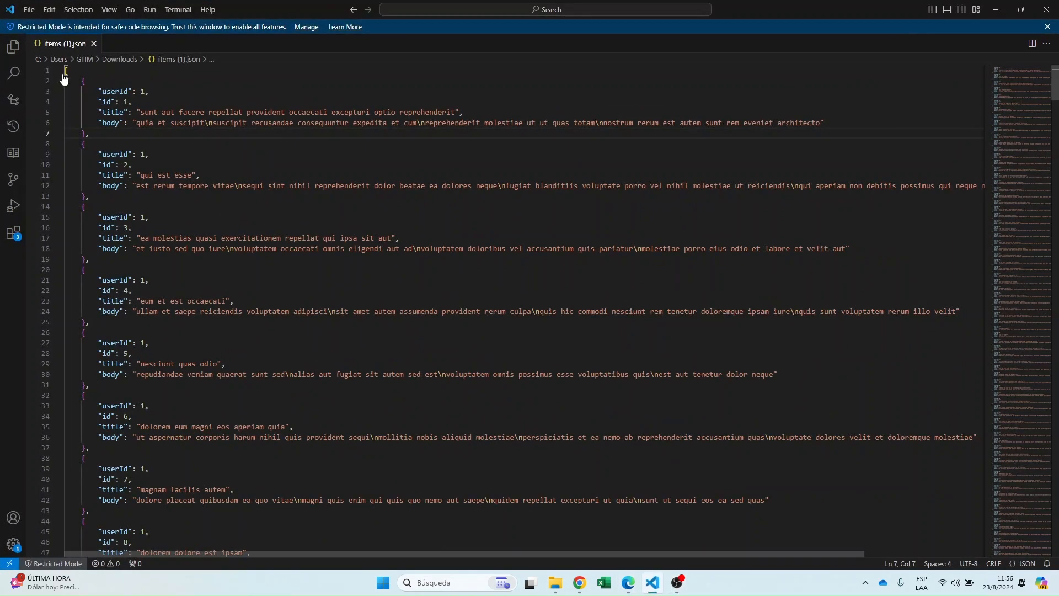
pyautogui.click(995, 10)
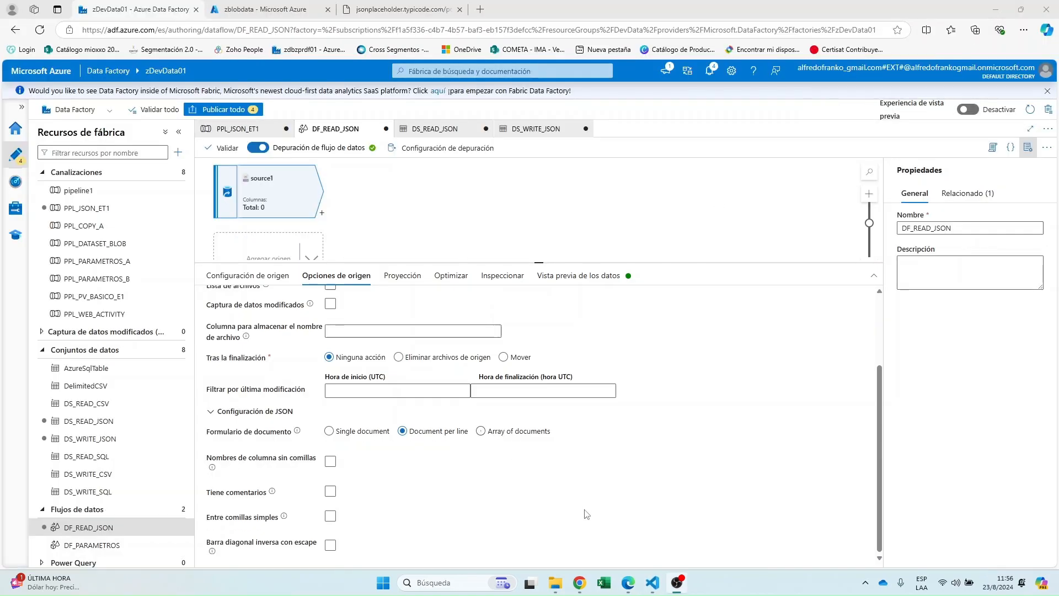
pyautogui.click(651, 583)
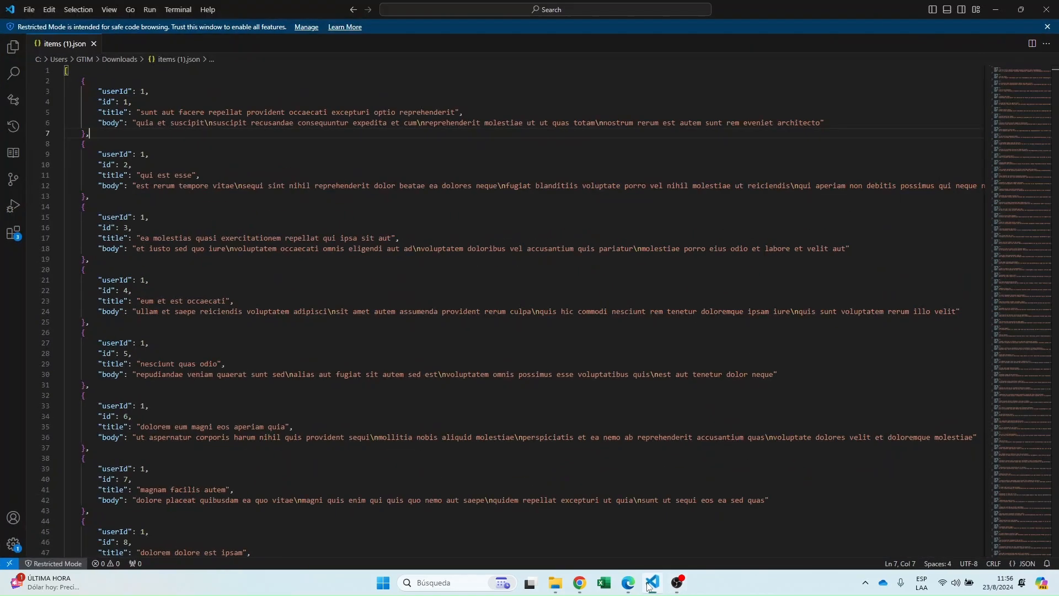
pyautogui.click(72, 72)
pyautogui.moveTo(81, 81); pyautogui.dragTo(86, 196)
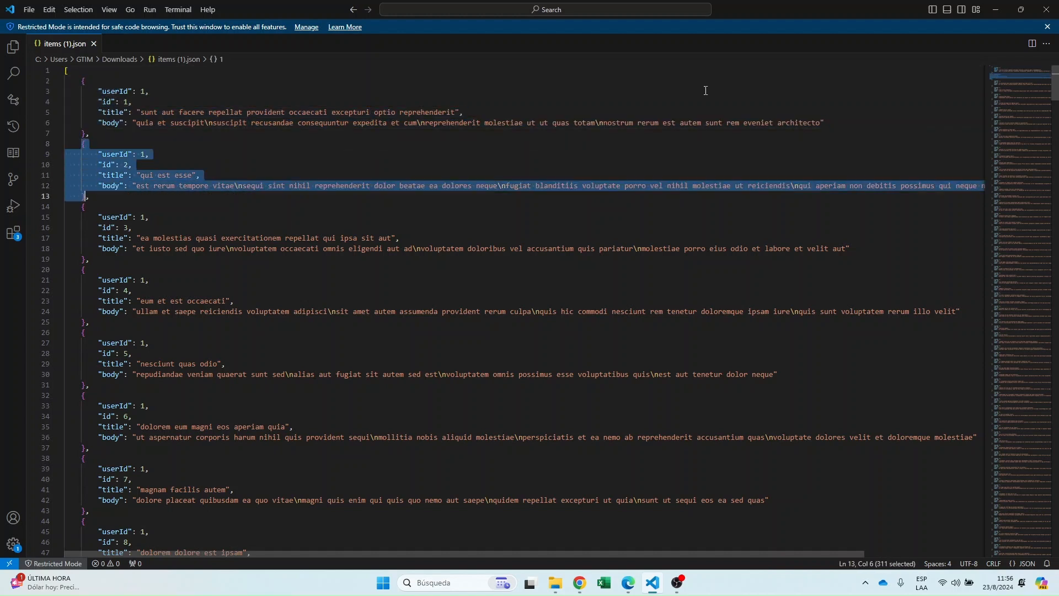
pyautogui.click(1020, 10)
pyautogui.click(933, 95)
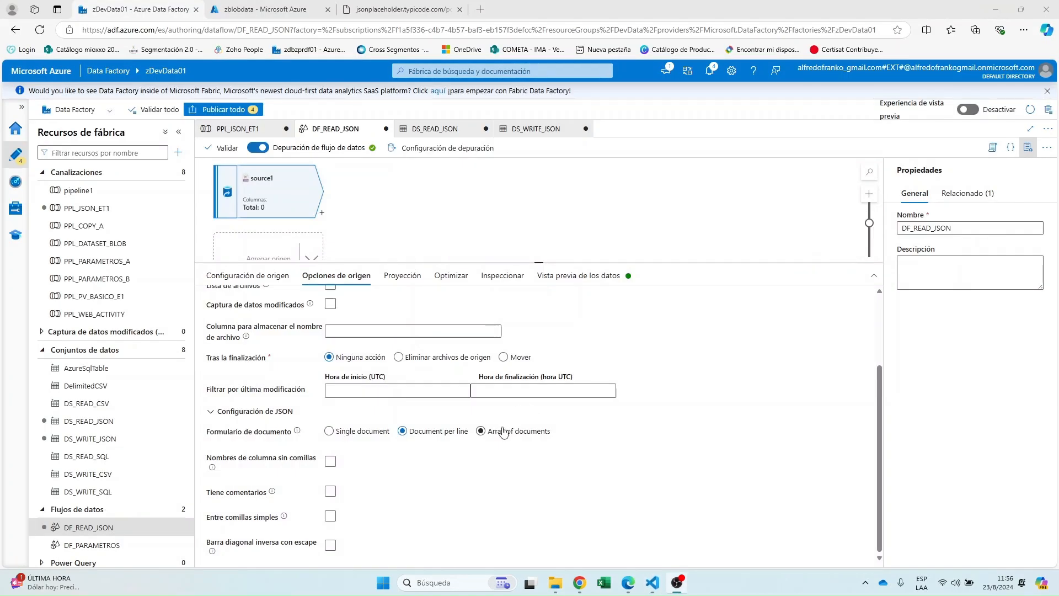
# - Set source1's JSON document form to Array of documents, refresh its data preview and look through the rows
pyautogui.click(481, 431)
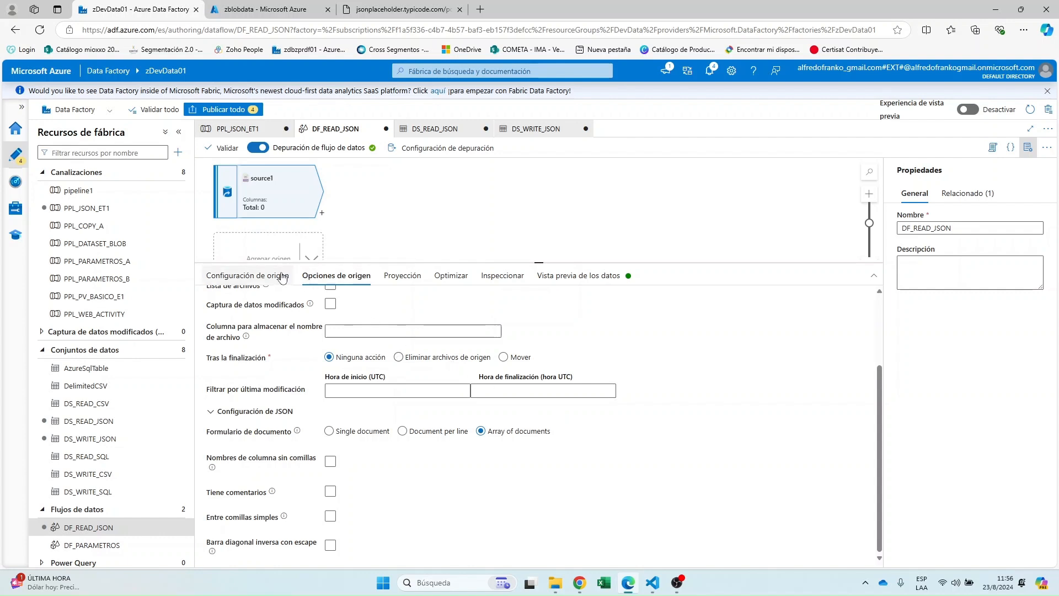
pyautogui.click(578, 275)
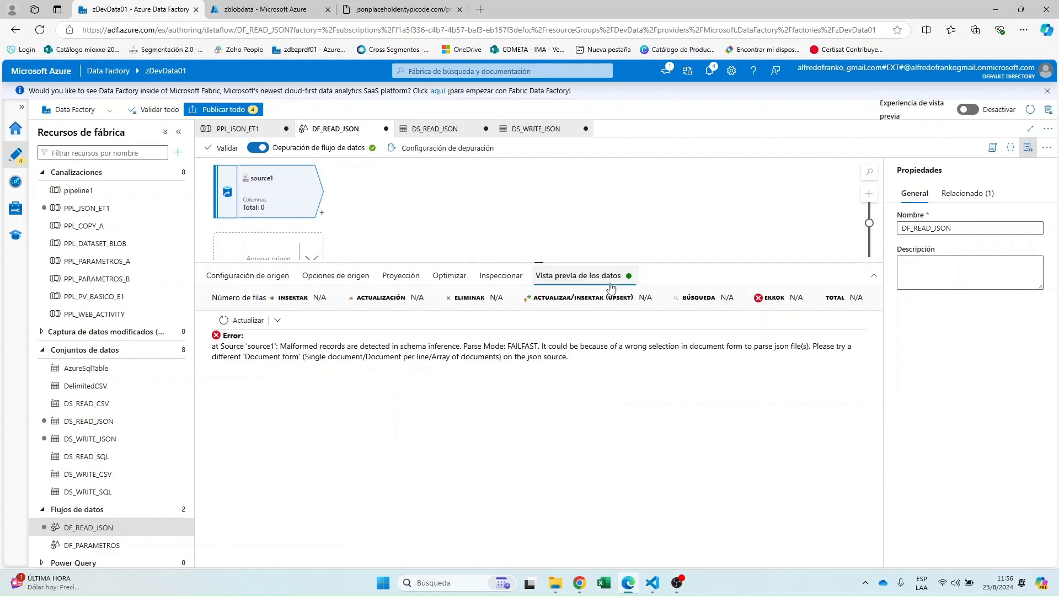
pyautogui.click(243, 320)
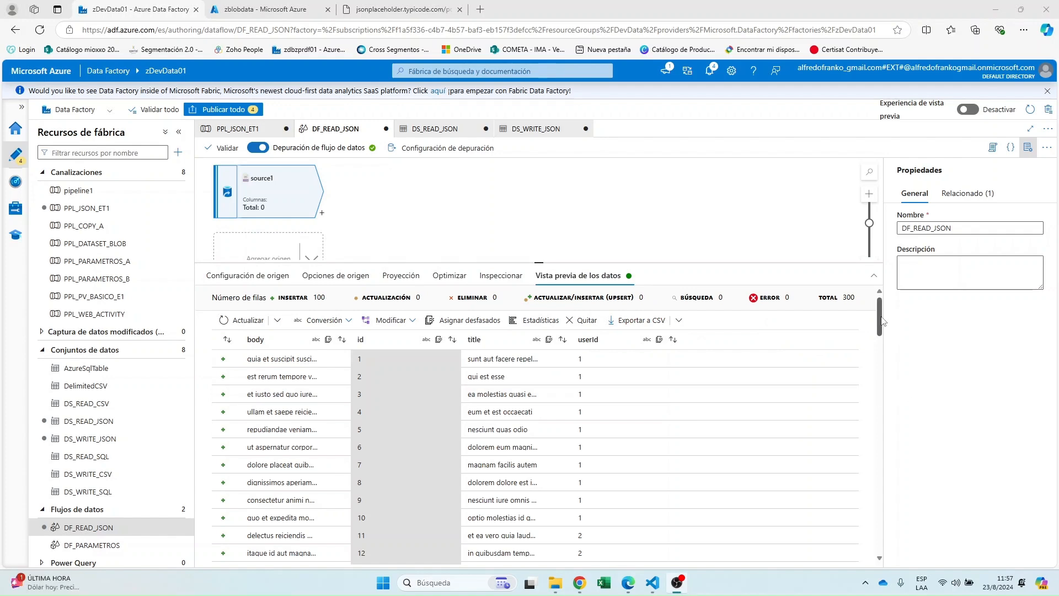
pyautogui.moveTo(888, 316); pyautogui.dragTo(889, 503)
pyautogui.scroll(15, 551, 413)
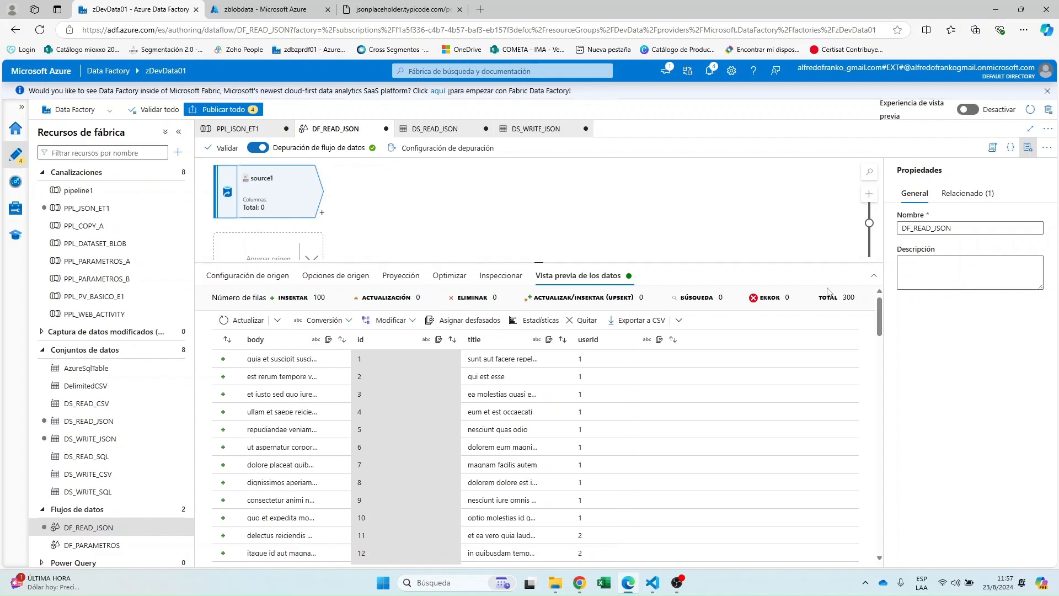
pyautogui.moveTo(879, 308)
pyautogui.mouseDown()
pyautogui.moveTo(879, 322)
pyautogui.moveTo(879, 288)
pyautogui.mouseUp()
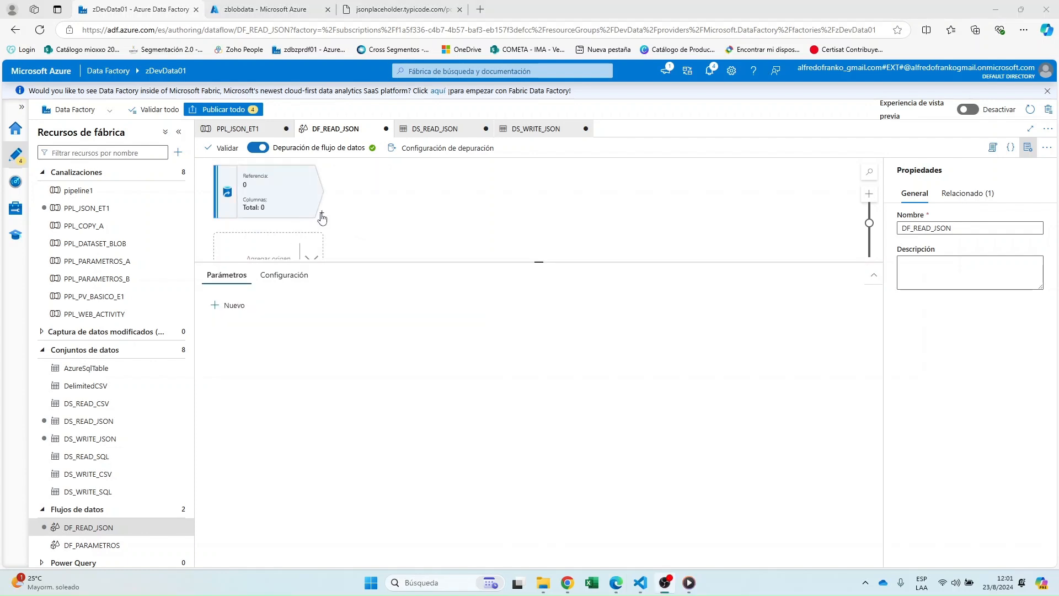
# - Look through the available transformations and add a Select transformation after source1
pyautogui.click(322, 215)
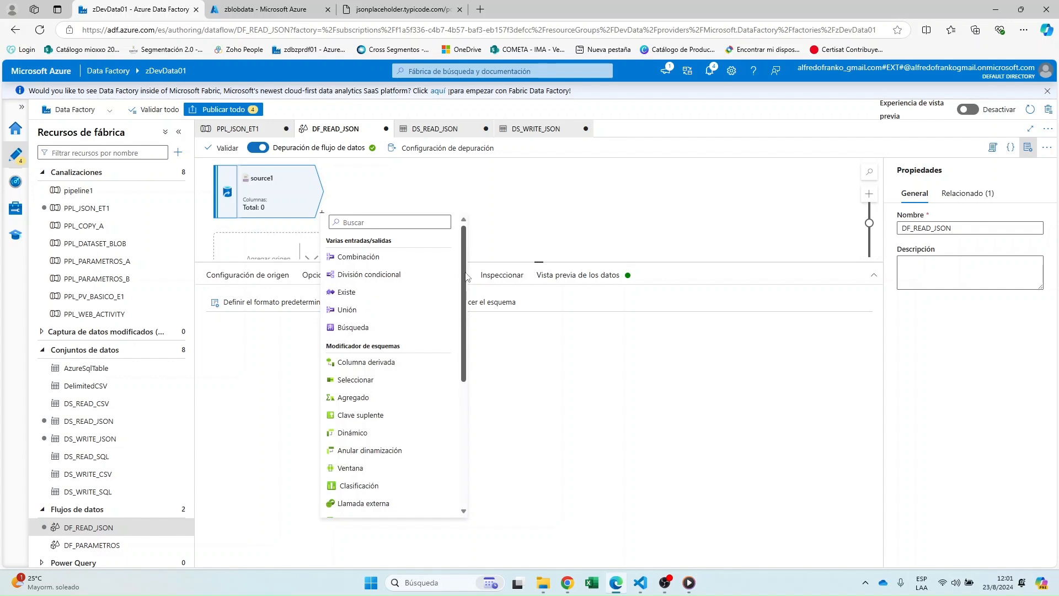
pyautogui.moveTo(466, 276); pyautogui.dragTo(464, 318)
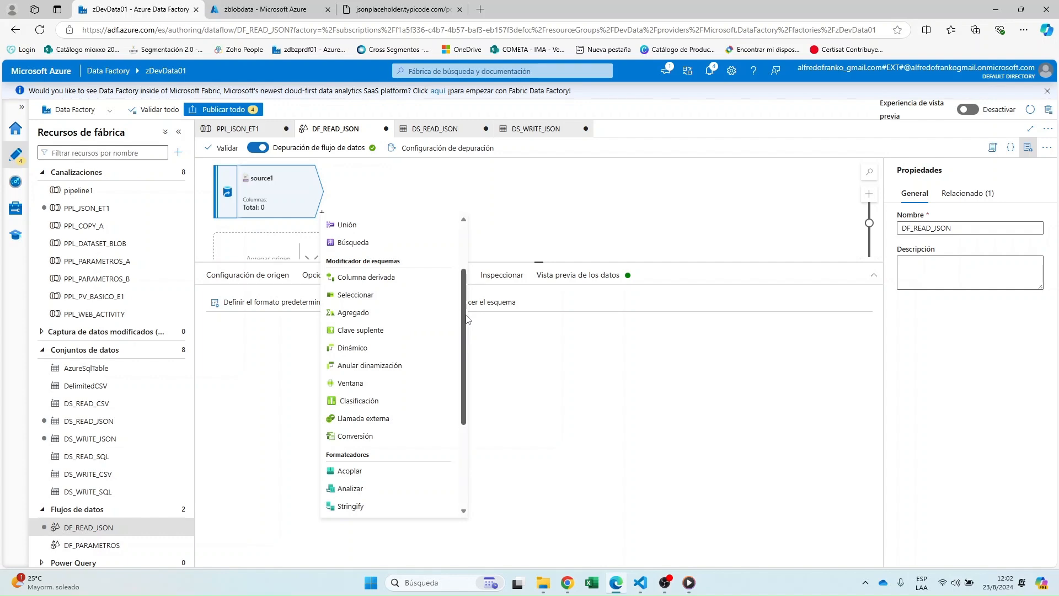
pyautogui.moveTo(467, 320); pyautogui.dragTo(454, 398)
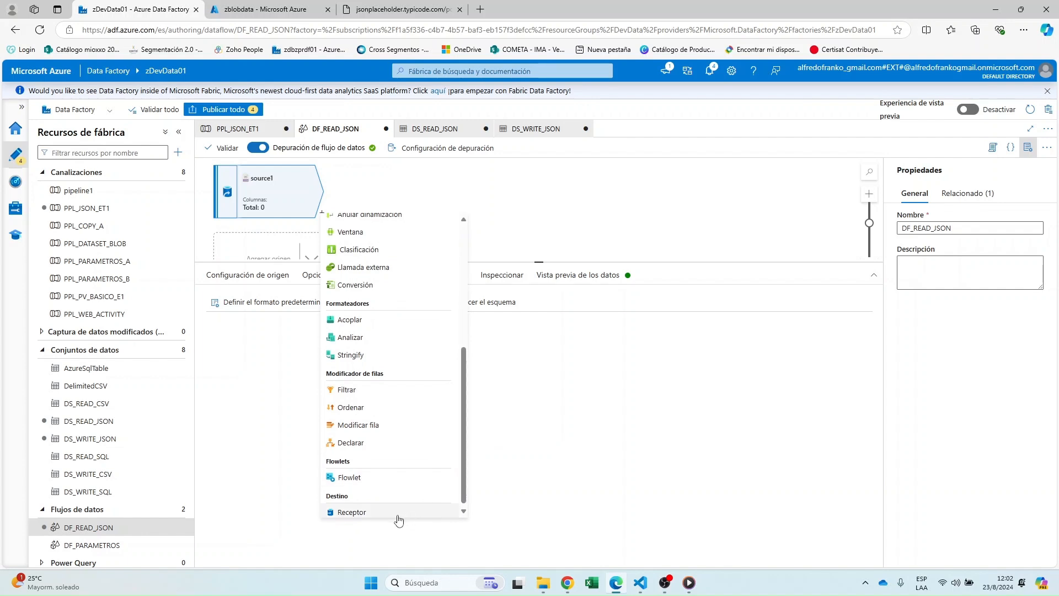
pyautogui.moveTo(461, 427); pyautogui.dragTo(459, 298)
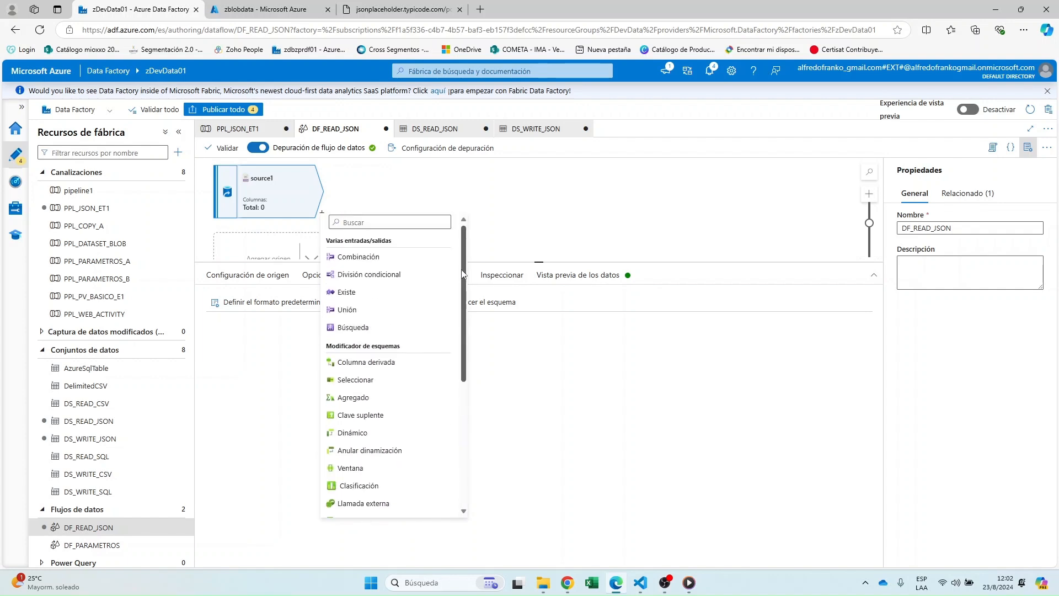
pyautogui.click(358, 380)
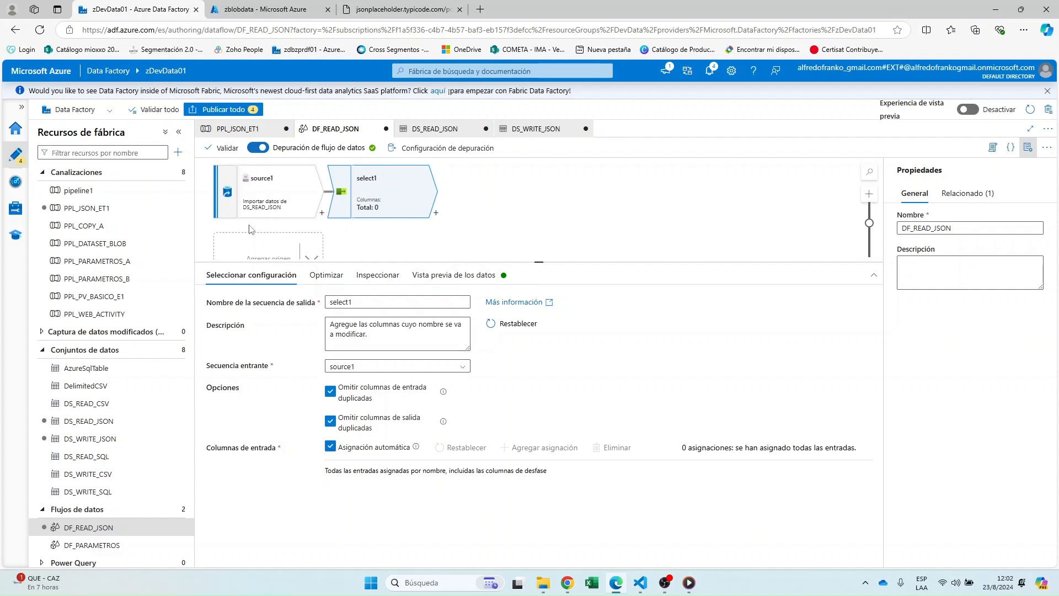
# - Import source1's projection and turn off automatic mapping for the input columns of select1
pyautogui.click(304, 214)
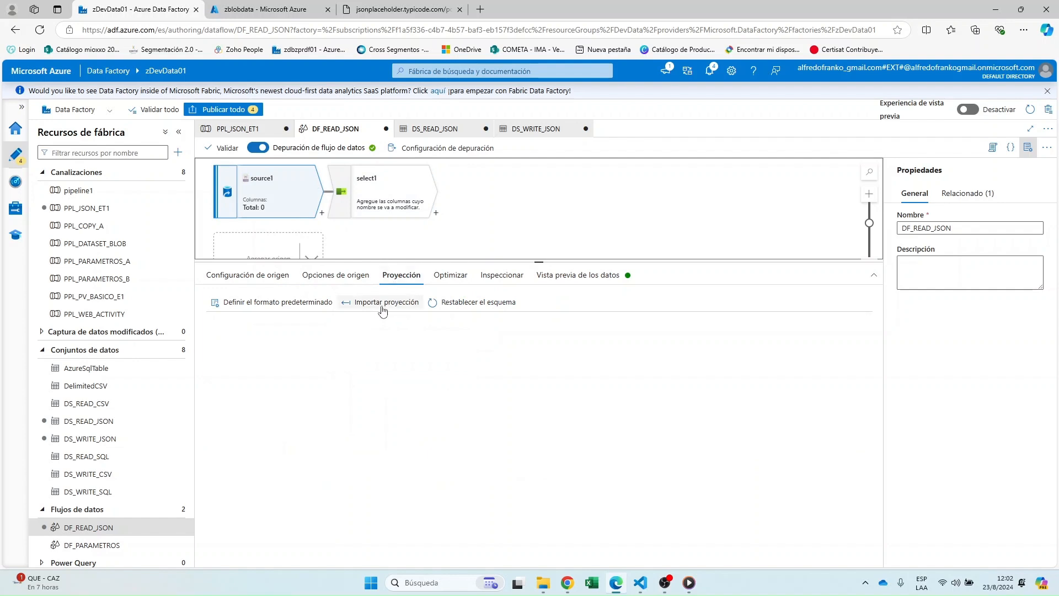
pyautogui.click(359, 312)
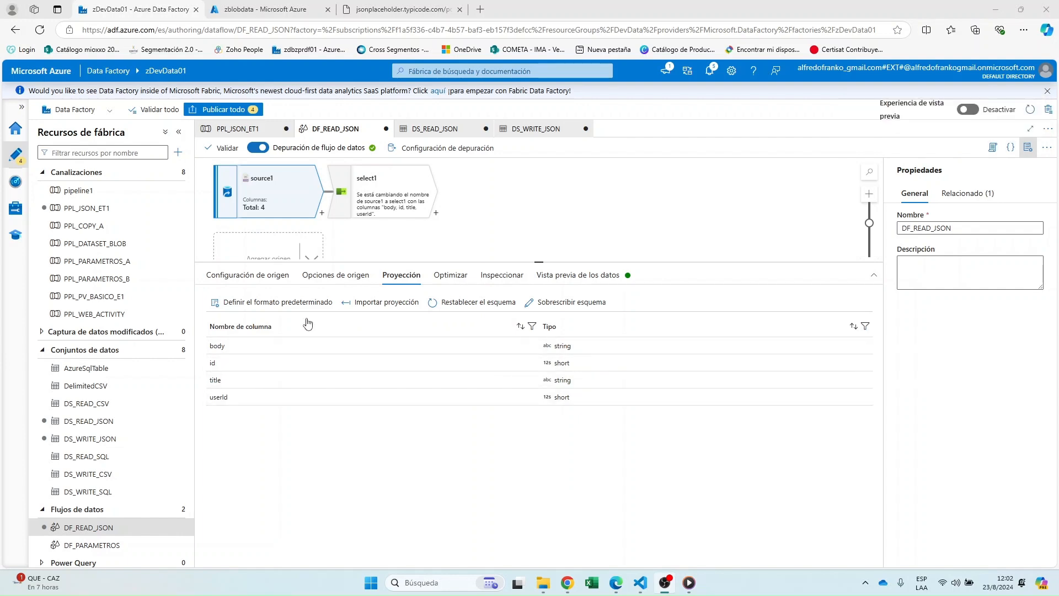
pyautogui.click(376, 197)
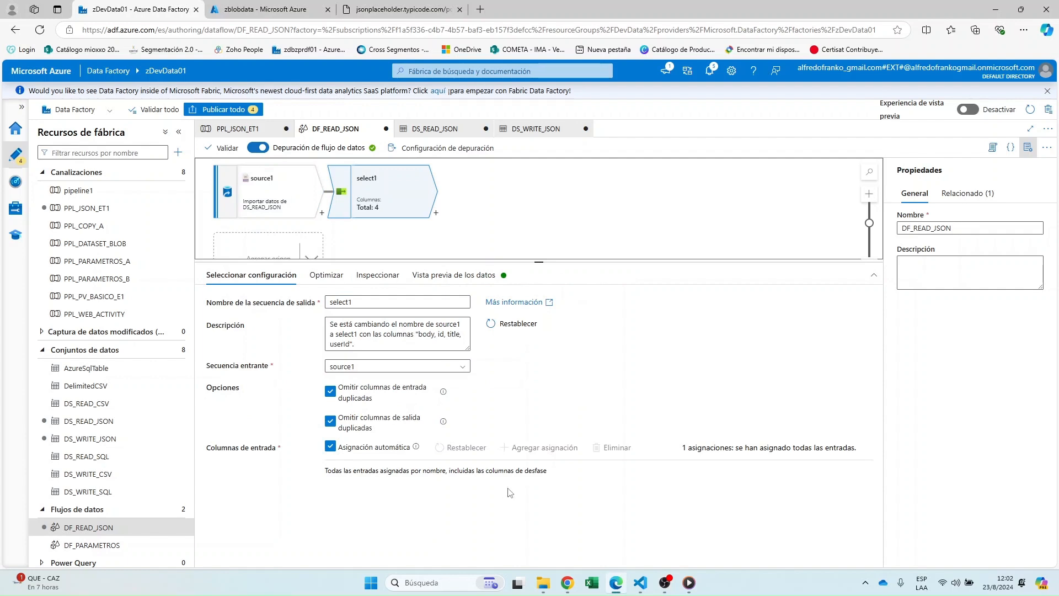
pyautogui.click(330, 446)
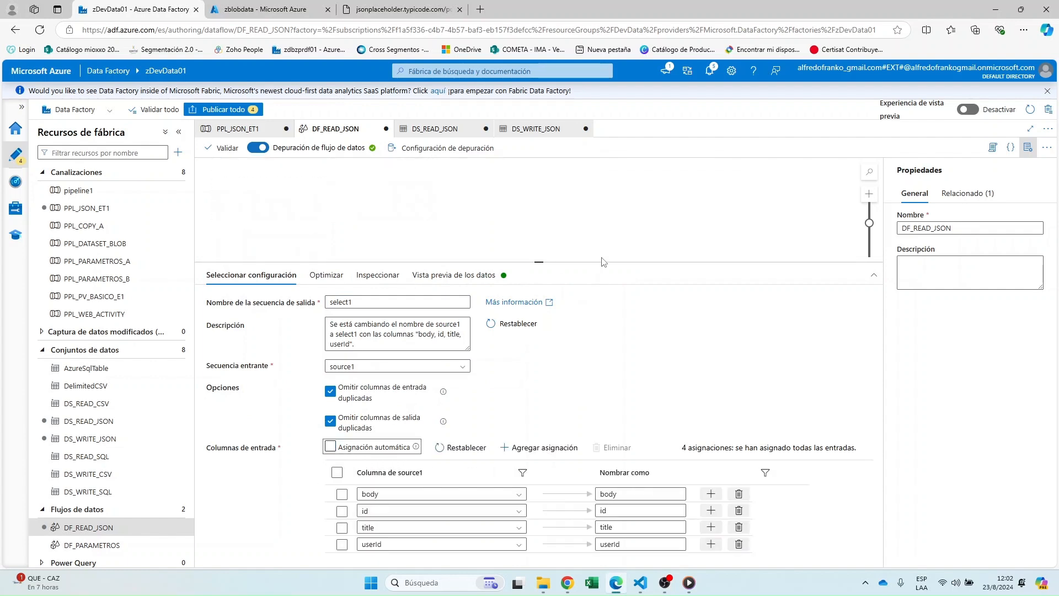
pyautogui.moveTo(604, 263); pyautogui.dragTo(604, 197)
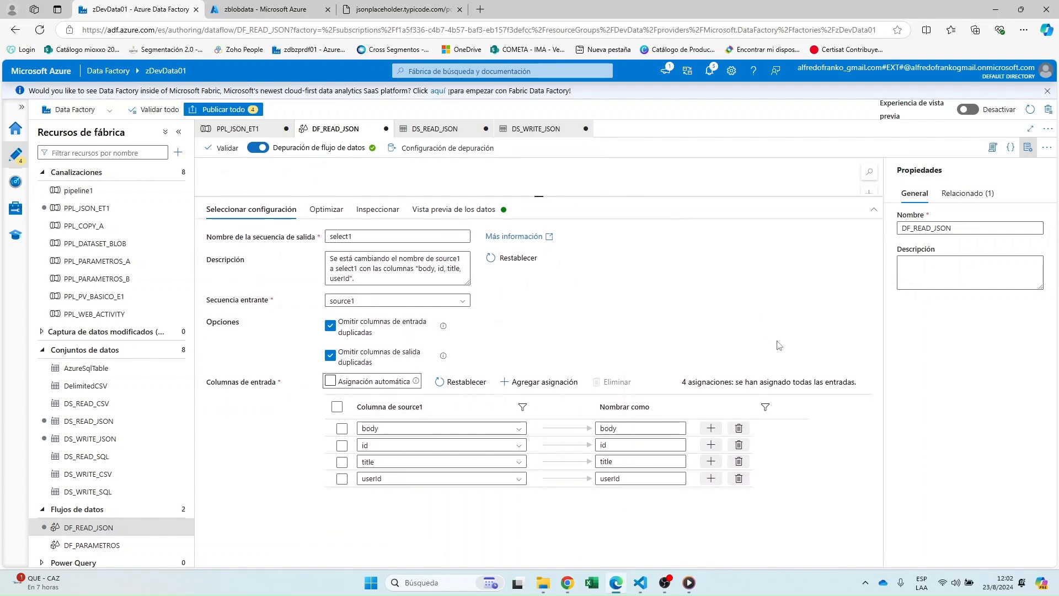
# - Check the record fields of items (1).json in Visual Studio Code and delete the title and body column mappings from select1
pyautogui.click(639, 582)
pyautogui.click(131, 194)
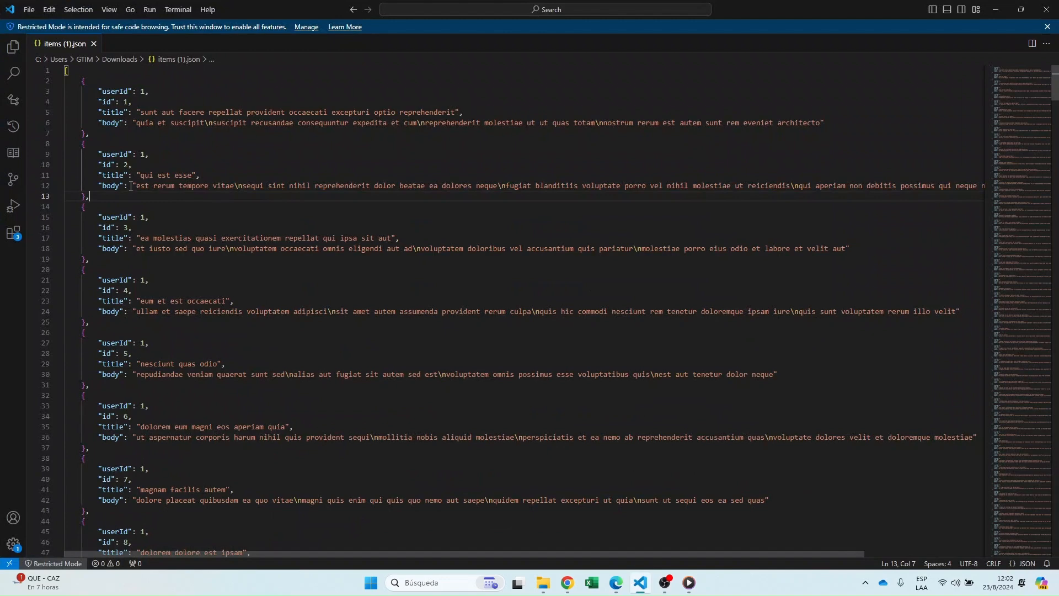
pyautogui.click(104, 185)
pyautogui.click(998, 9)
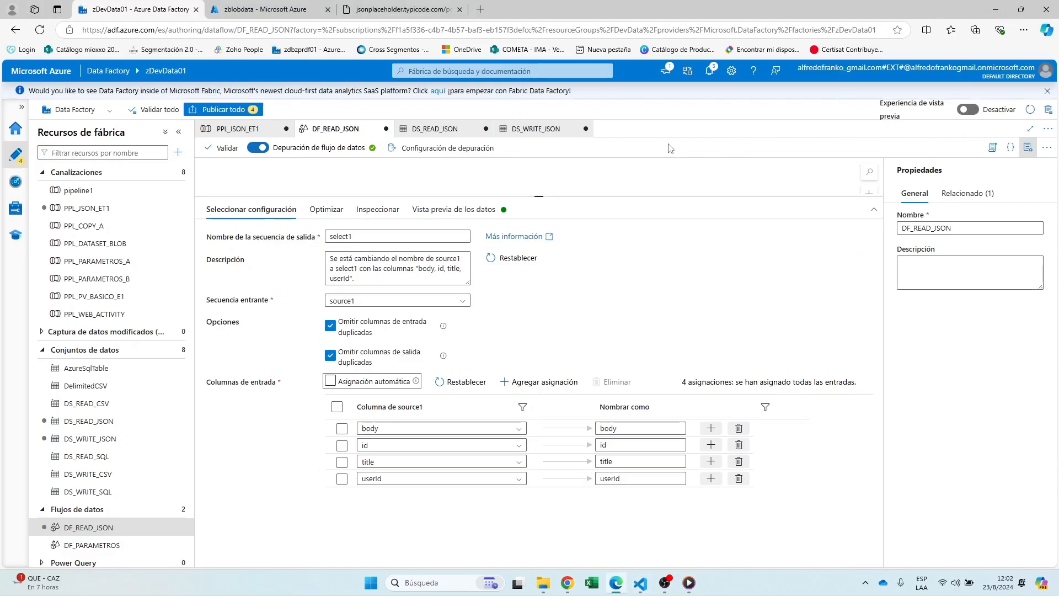
pyautogui.click(738, 463)
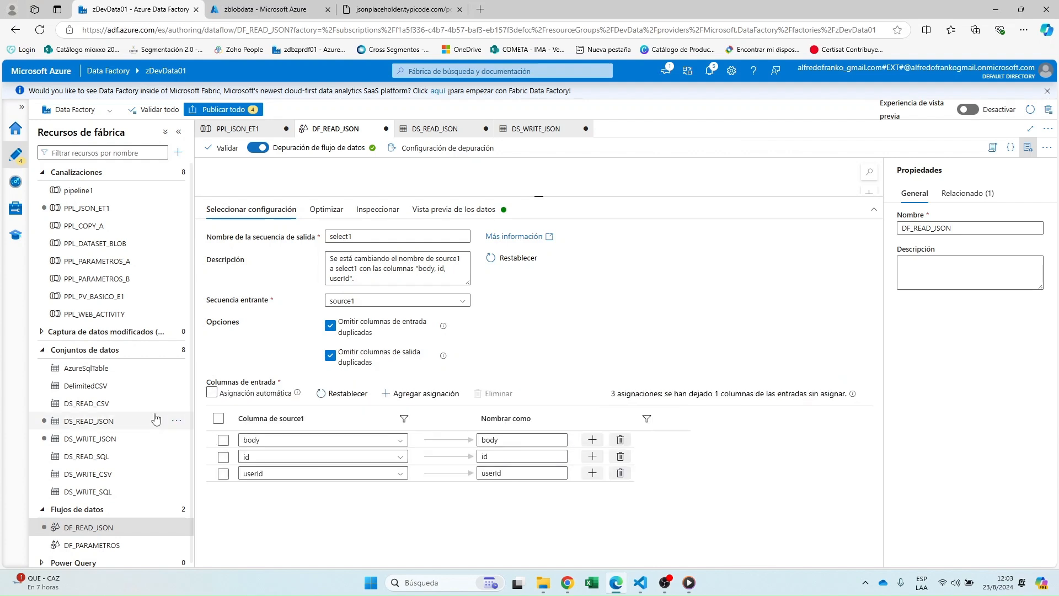
pyautogui.click(620, 439)
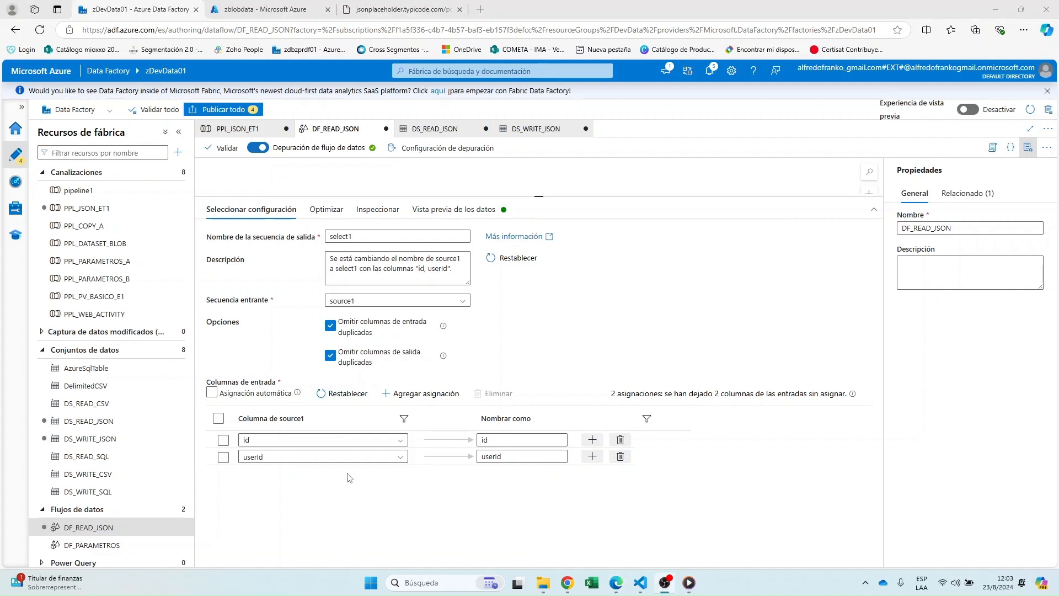
# - Enlarge the data flow canvas and refresh select1's data preview to check its output columns
pyautogui.moveTo(554, 197); pyautogui.dragTo(546, 323)
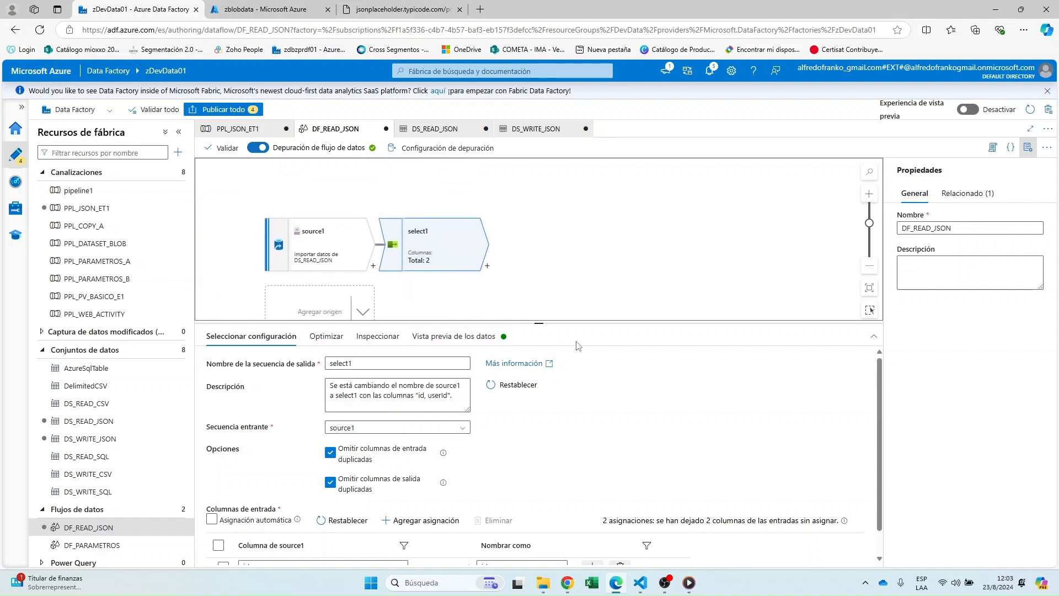
pyautogui.moveTo(584, 323); pyautogui.dragTo(582, 285)
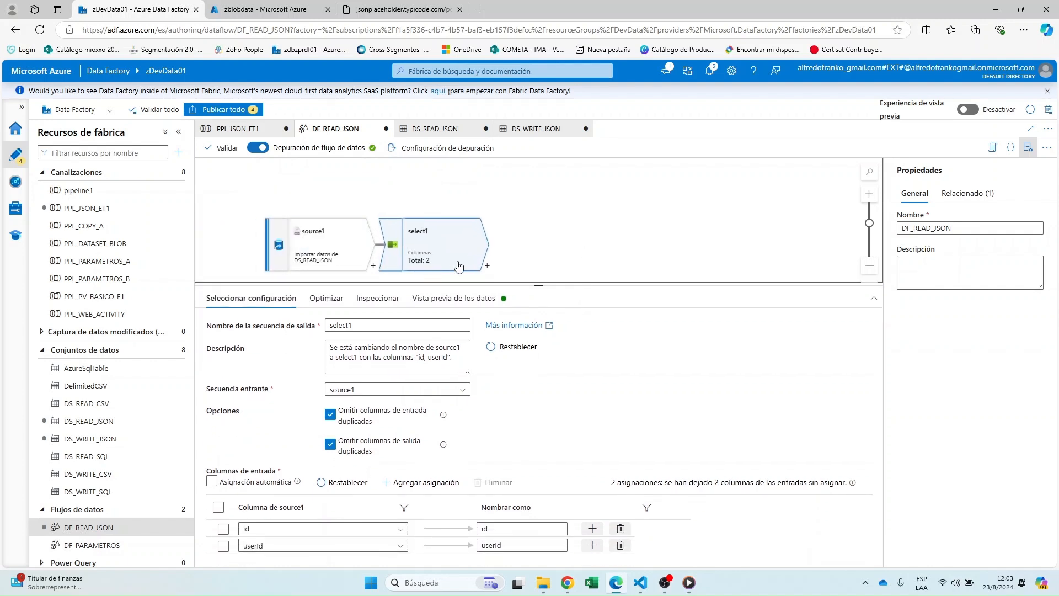
pyautogui.click(462, 299)
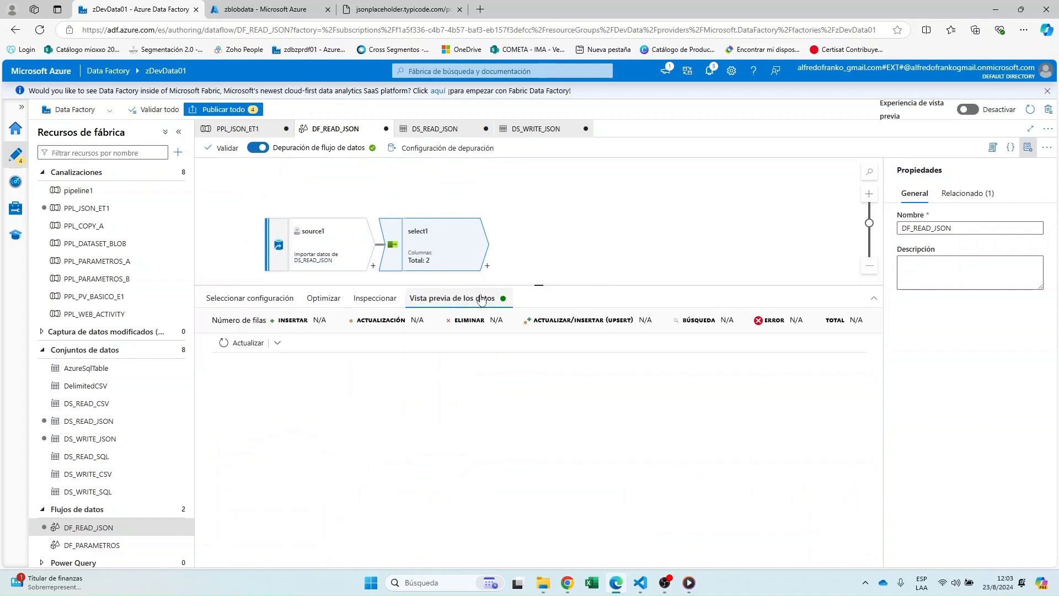
pyautogui.click(246, 340)
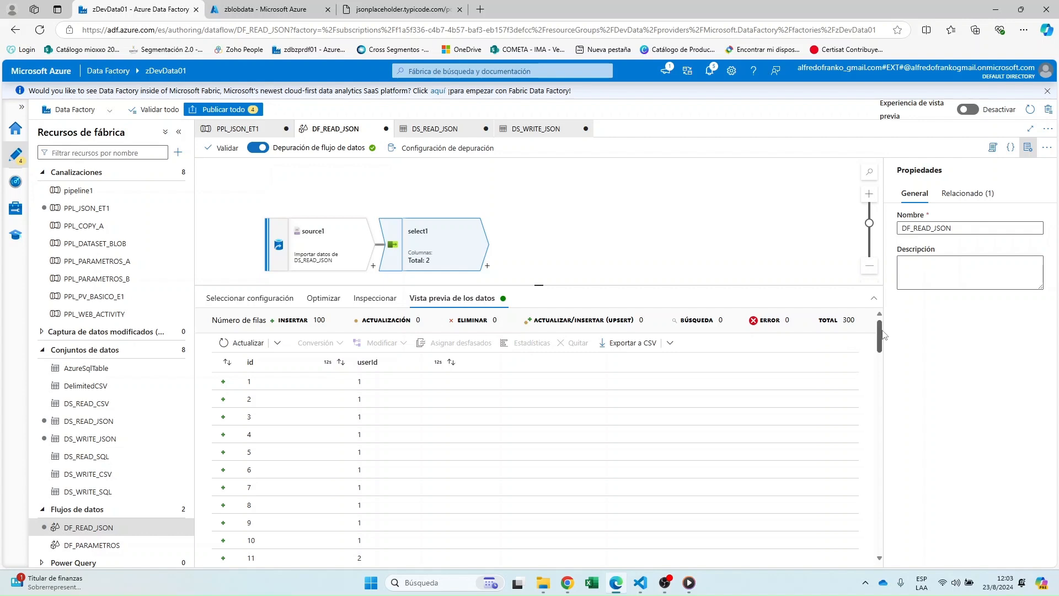
# - Add a Filter transformation after select1 in the DF_READ_JSON data flow
pyautogui.click(877, 414)
pyautogui.scroll(10, 877, 414)
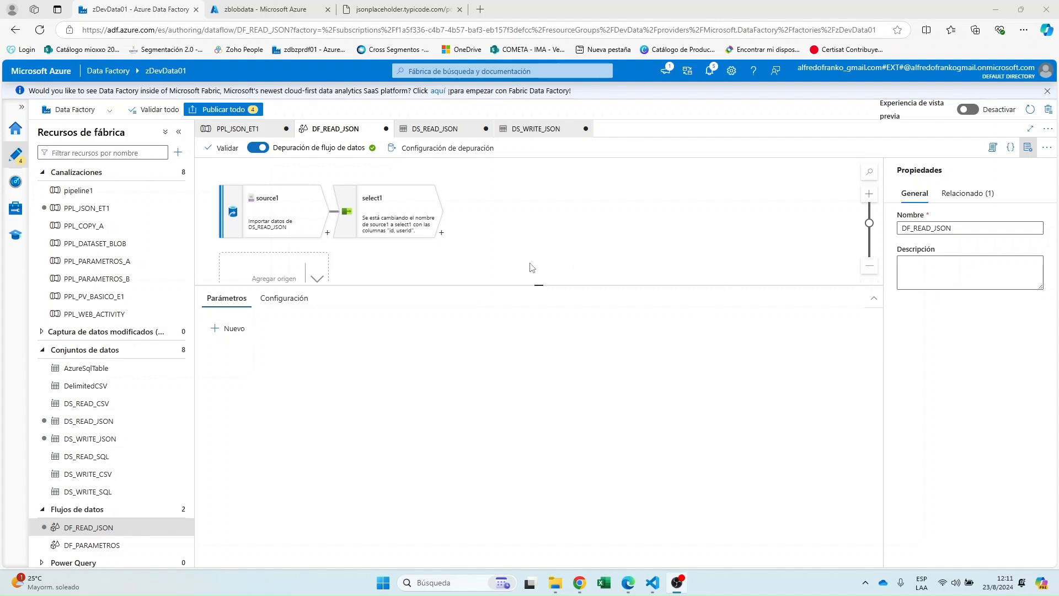
pyautogui.click(442, 233)
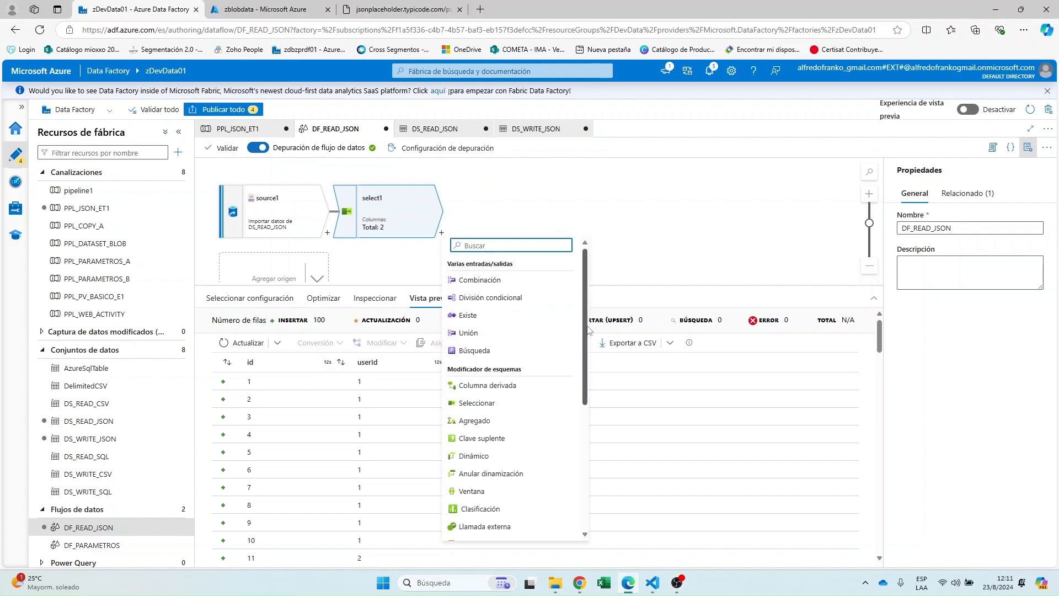
pyautogui.scroll(-5, 488, 421)
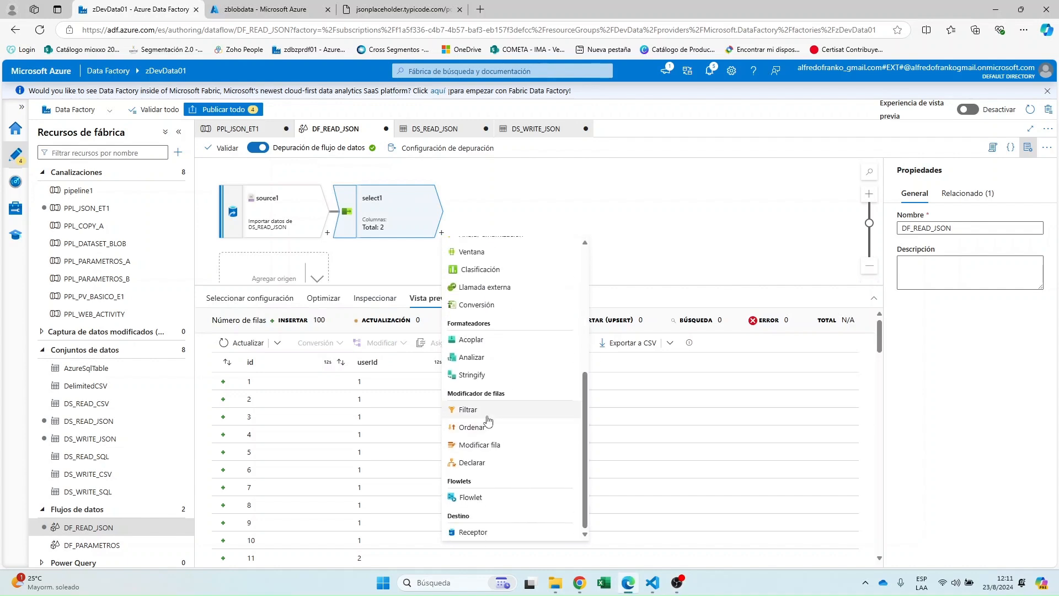
pyautogui.click(469, 409)
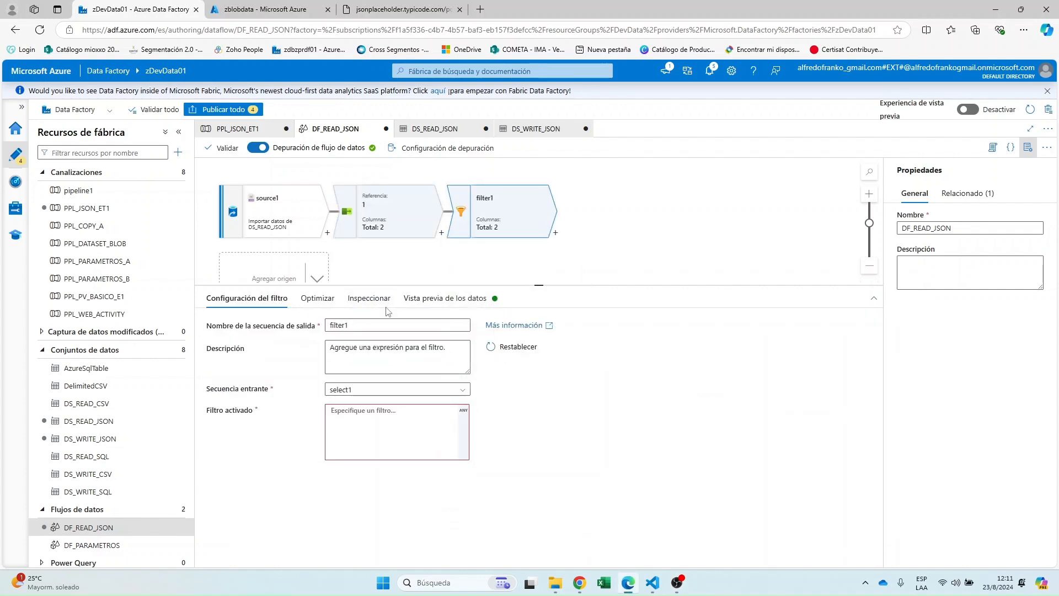
# - Check the rows in select1's data preview and open the expression builder for filter1's filter condition
pyautogui.click(412, 226)
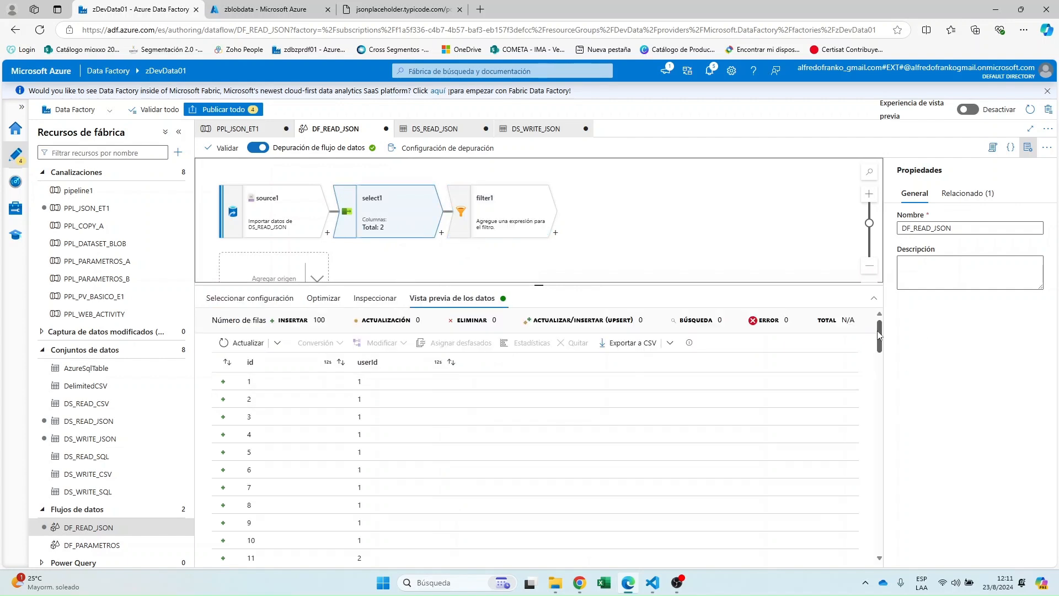
pyautogui.moveTo(879, 346); pyautogui.dragTo(874, 303)
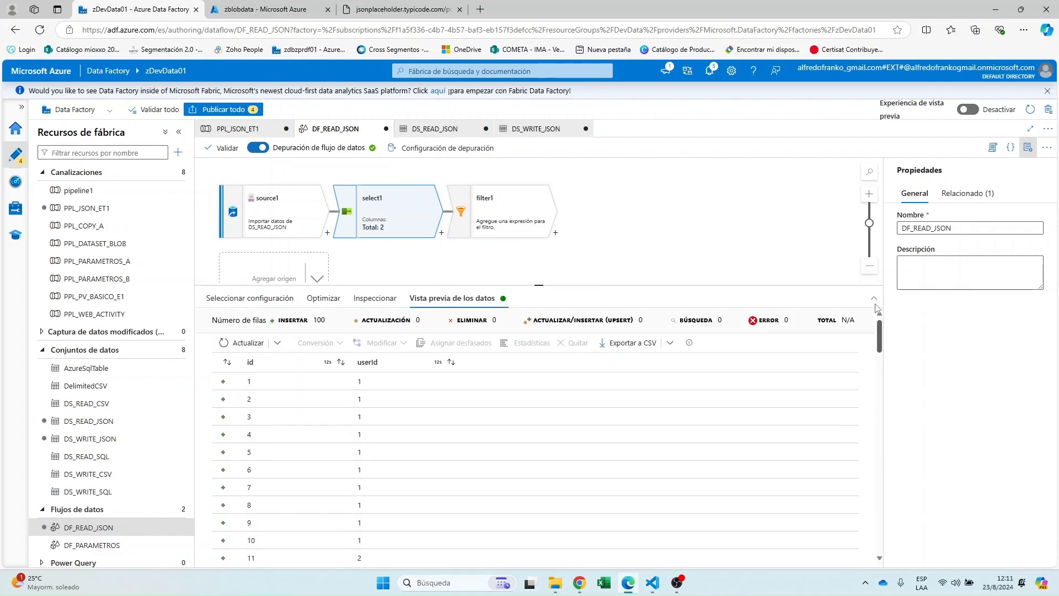
pyautogui.click(617, 231)
pyautogui.click(529, 225)
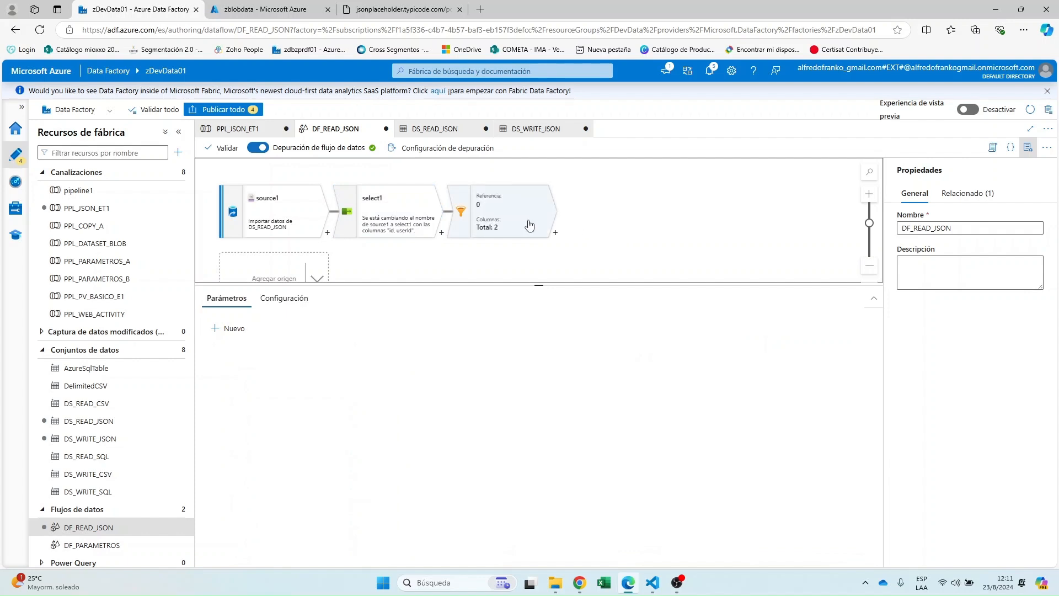
pyautogui.click(412, 421)
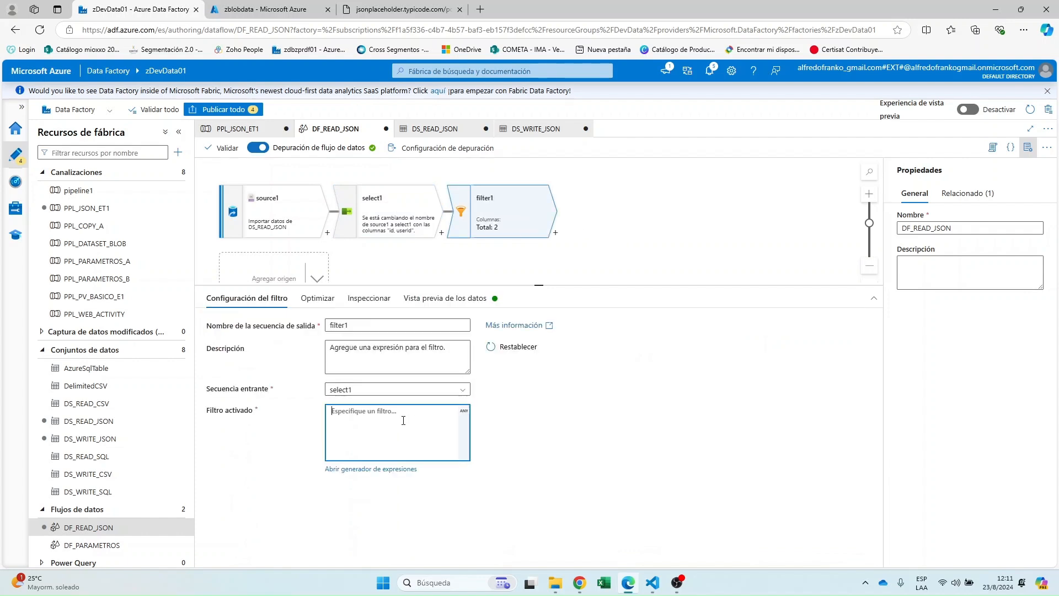
pyautogui.click(391, 472)
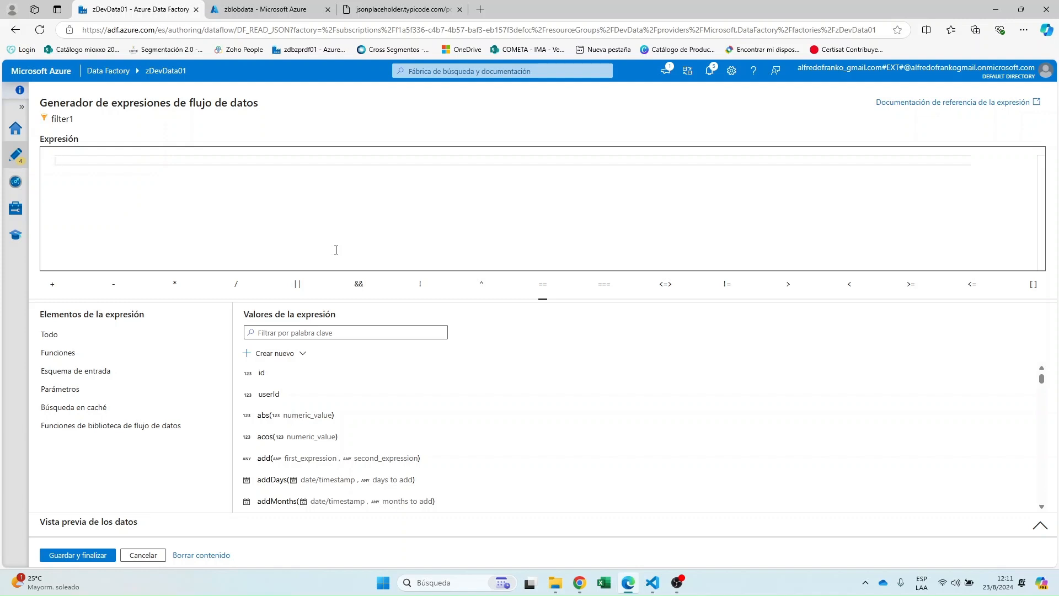
# - Try id<50 as filter1's expression and clear it from the expression builder
pyautogui.write('id')
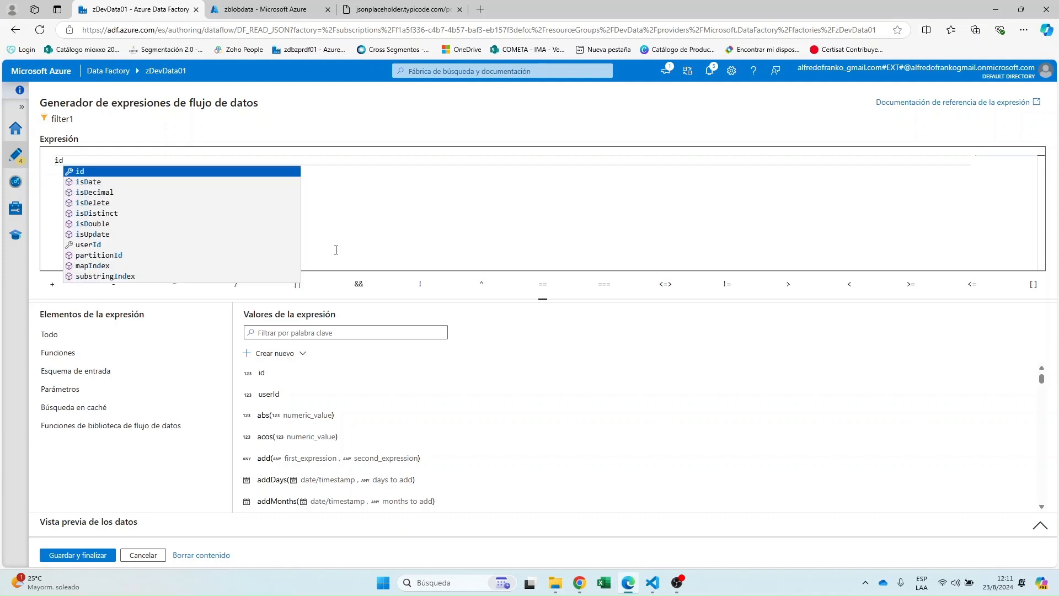
pyautogui.press('Escape')
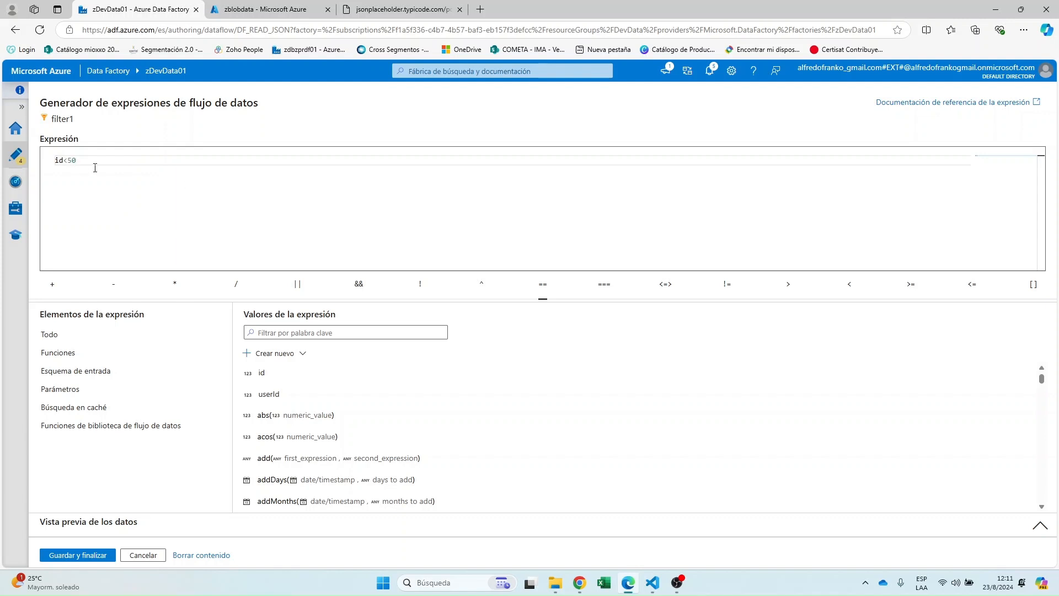
pyautogui.moveTo(83, 161); pyautogui.dragTo(48, 165)
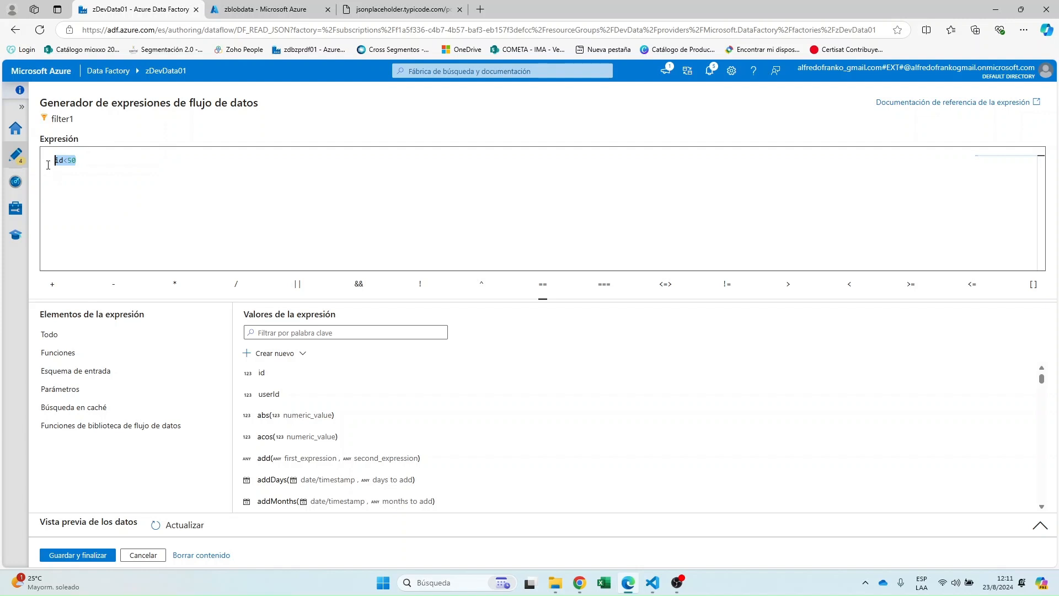
pyautogui.click(83, 160)
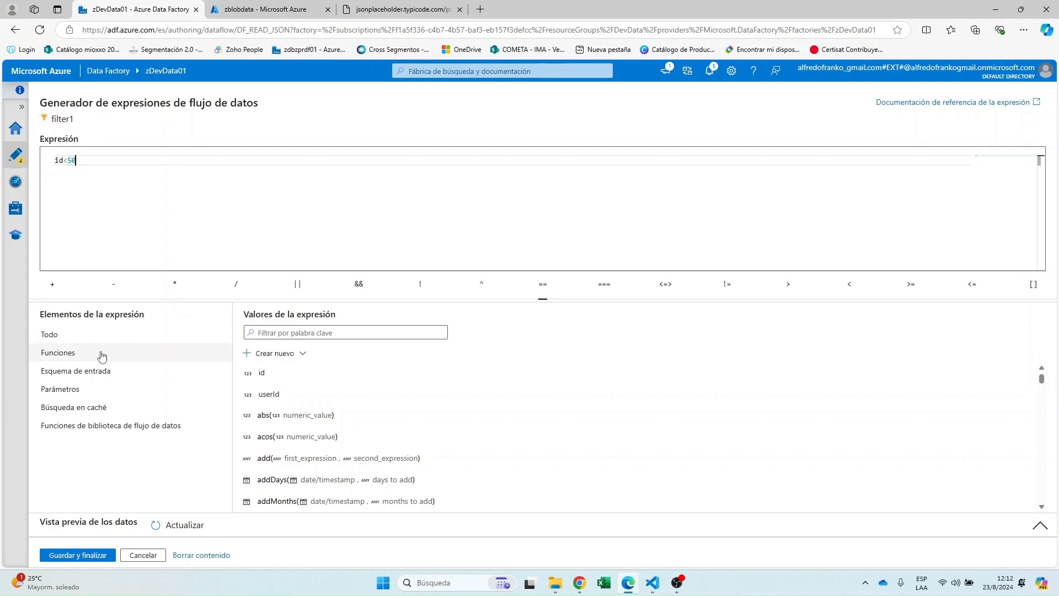
pyautogui.moveTo(83, 168); pyautogui.dragTo(40, 163)
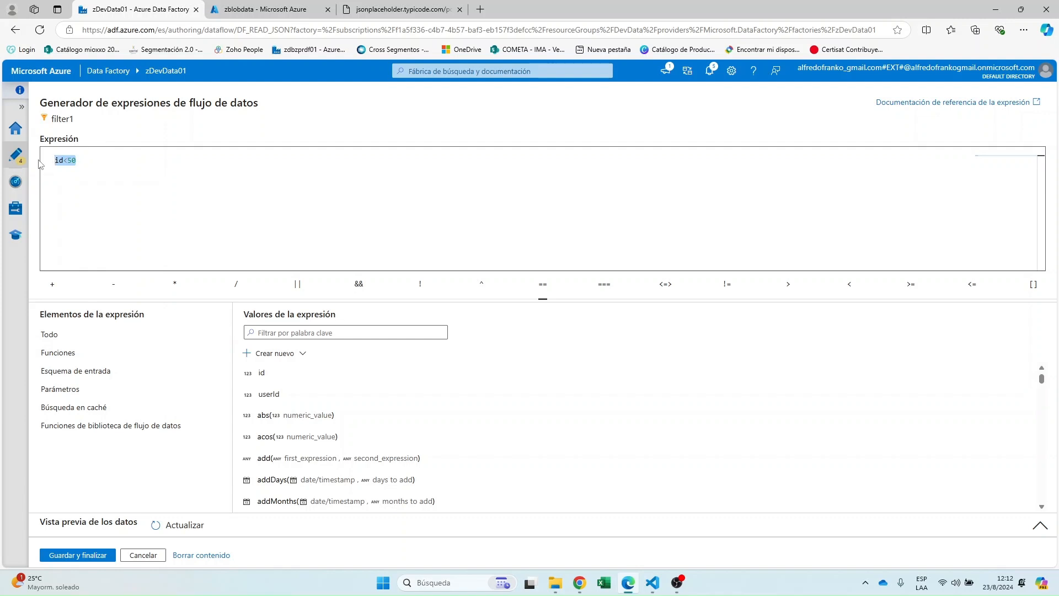
pyautogui.press('BackSpace')
# - Write filter1's condition with the lesser function as lesser(id, 50)
pyautogui.write('l')
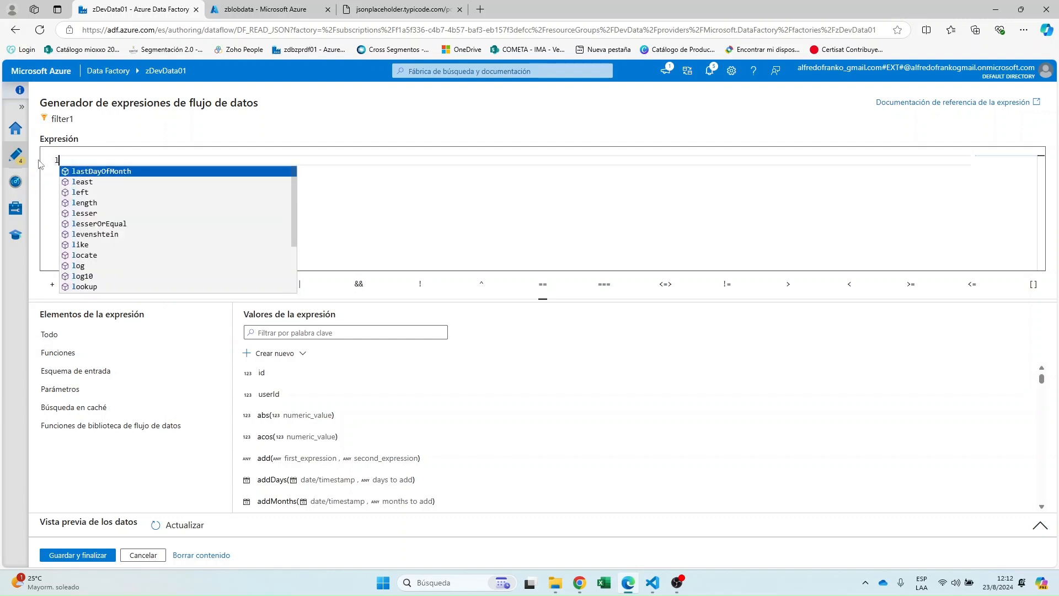
pyautogui.write('ess')
pyautogui.press('Return')
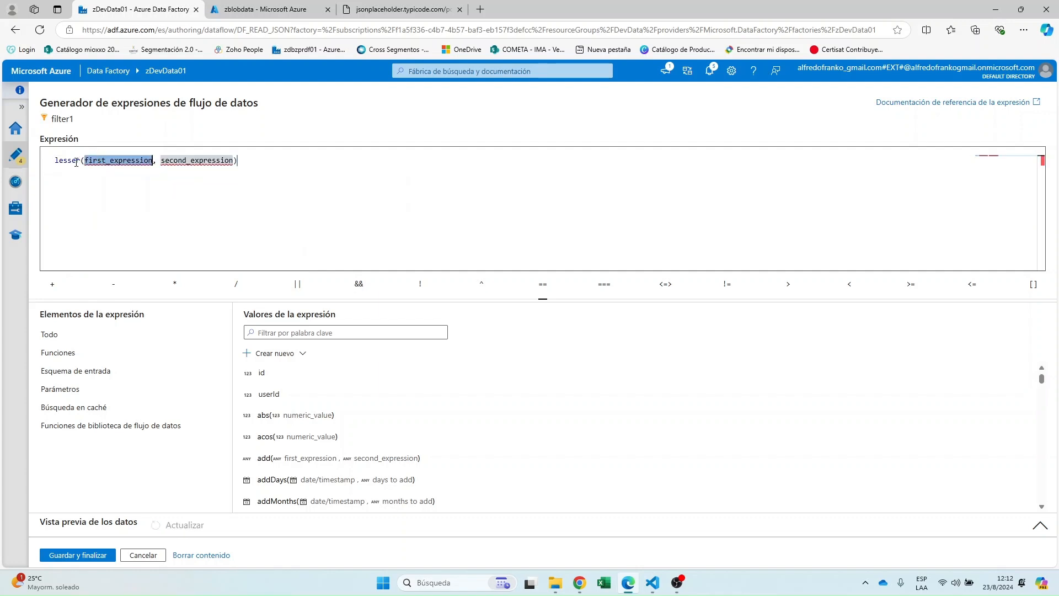
pyautogui.moveTo(76, 163)
pyautogui.write('id')
pyautogui.press('Tab')
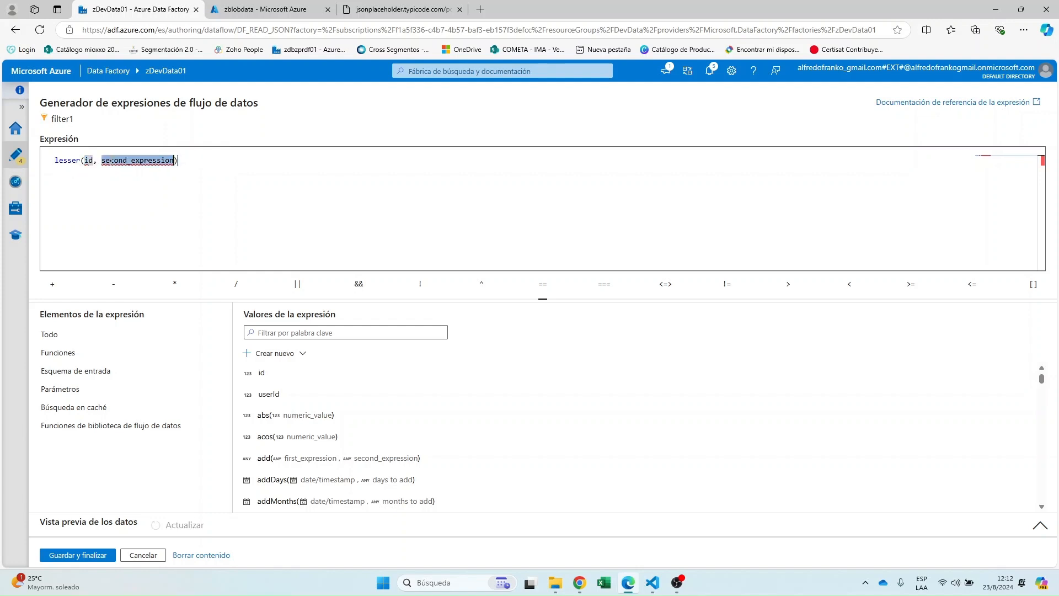
pyautogui.write('50')
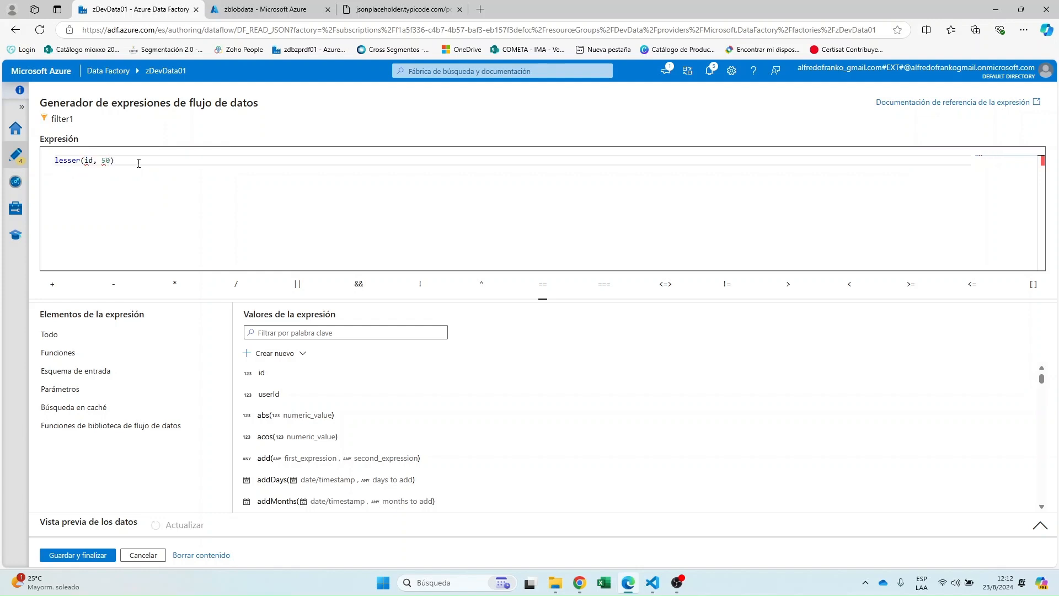
pyautogui.click(134, 166)
pyautogui.write('les')
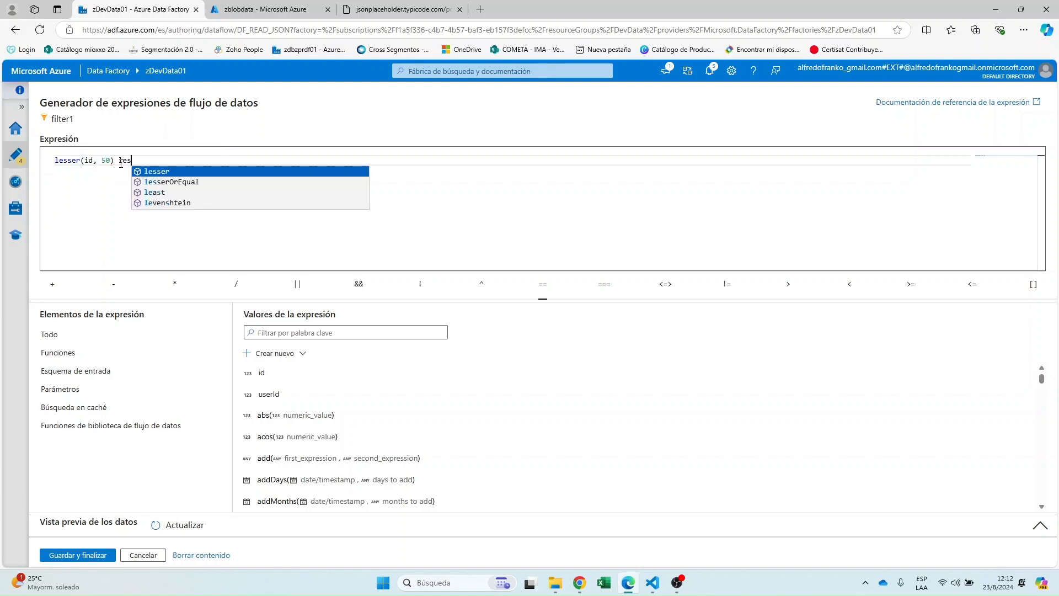
pyautogui.click(203, 182)
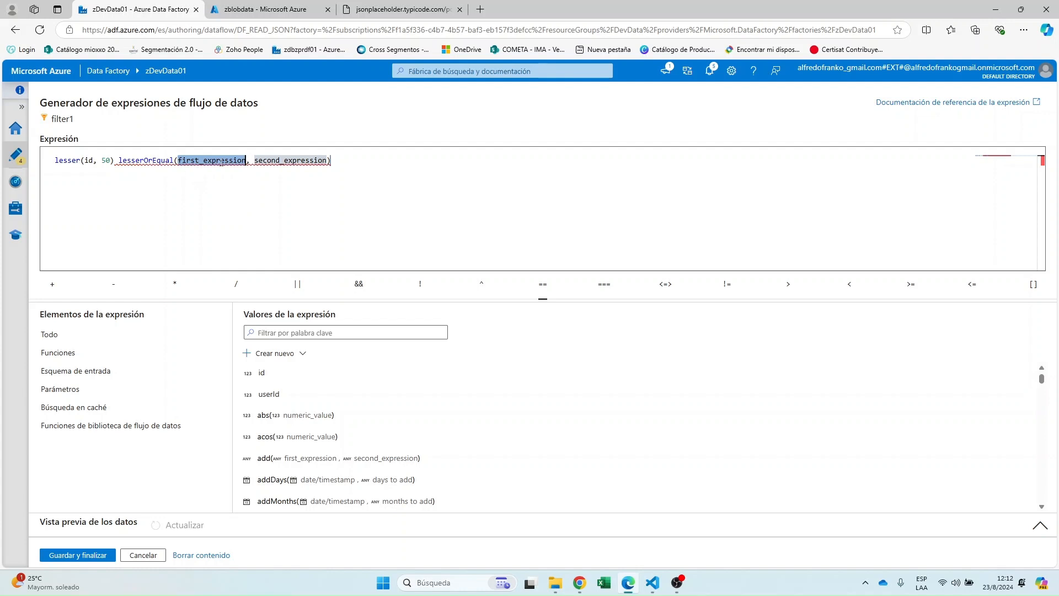
pyautogui.moveTo(349, 164); pyautogui.dragTo(114, 160)
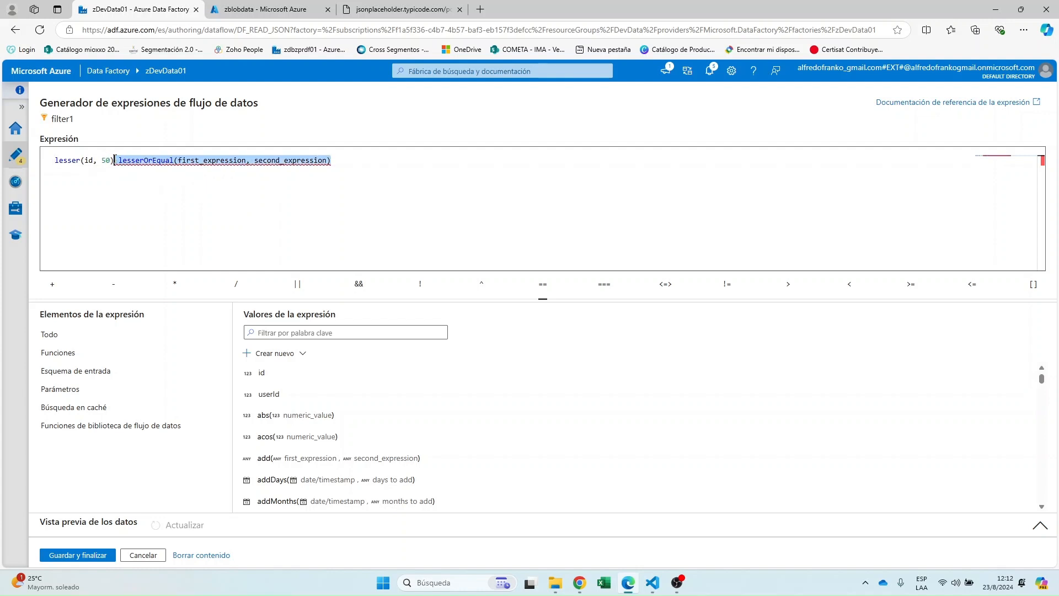
pyautogui.press('BackSpace')
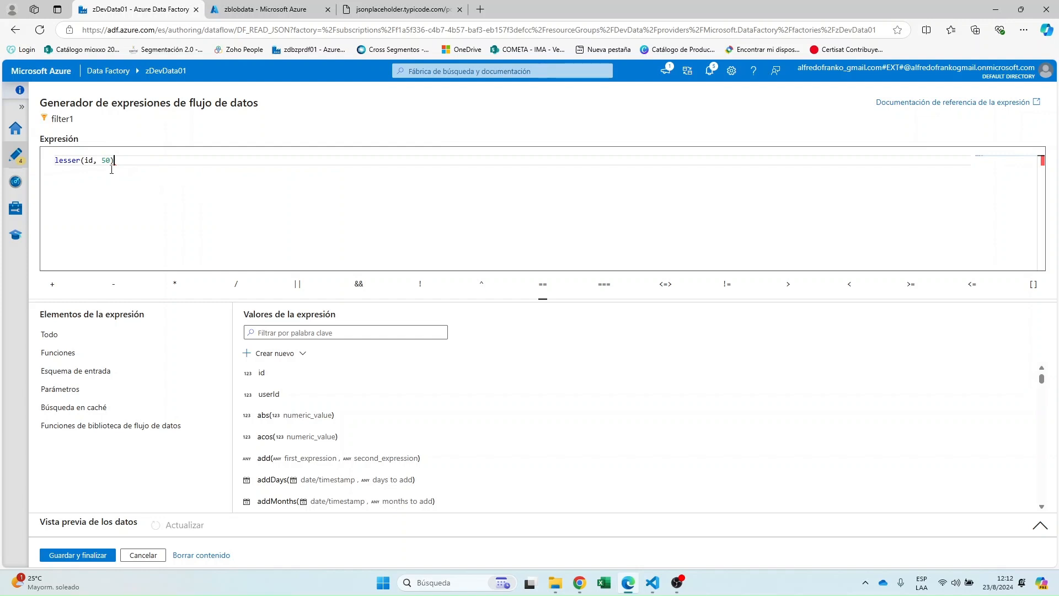
# - Save filter1's expression and refresh its data preview to check the filtered rows
pyautogui.click(85, 555)
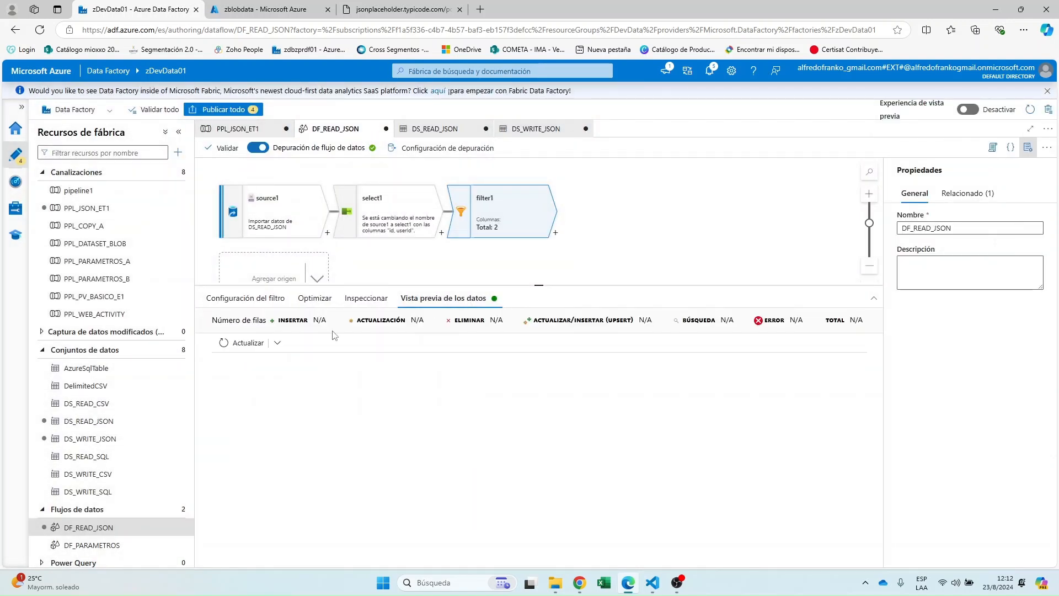
pyautogui.click(238, 343)
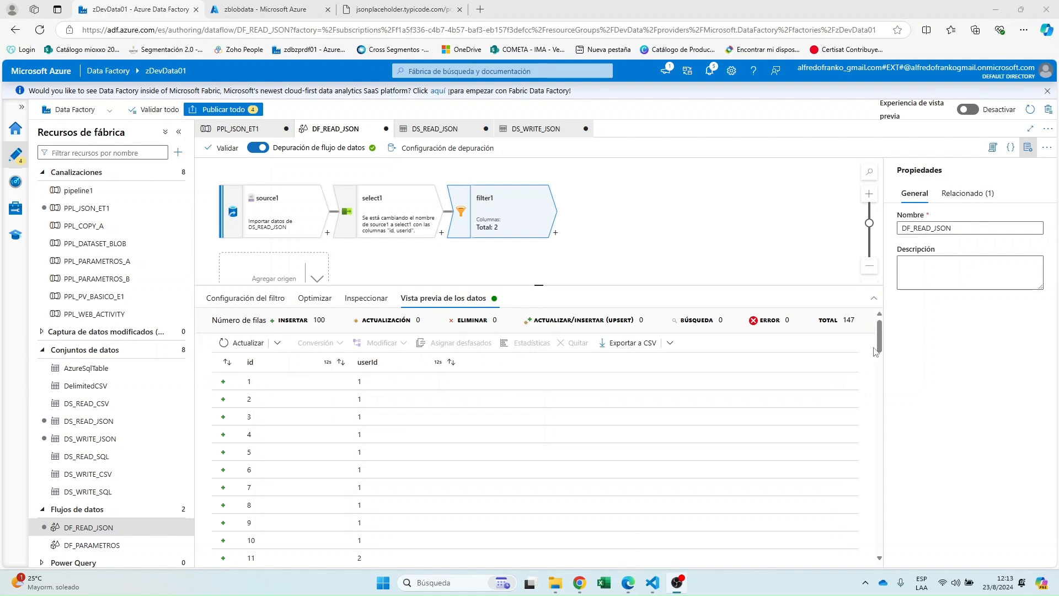
pyautogui.moveTo(878, 345)
pyautogui.mouseDown()
pyautogui.moveTo(878, 544)
pyautogui.moveTo(877, 381)
pyautogui.moveTo(863, 337)
pyautogui.mouseUp()
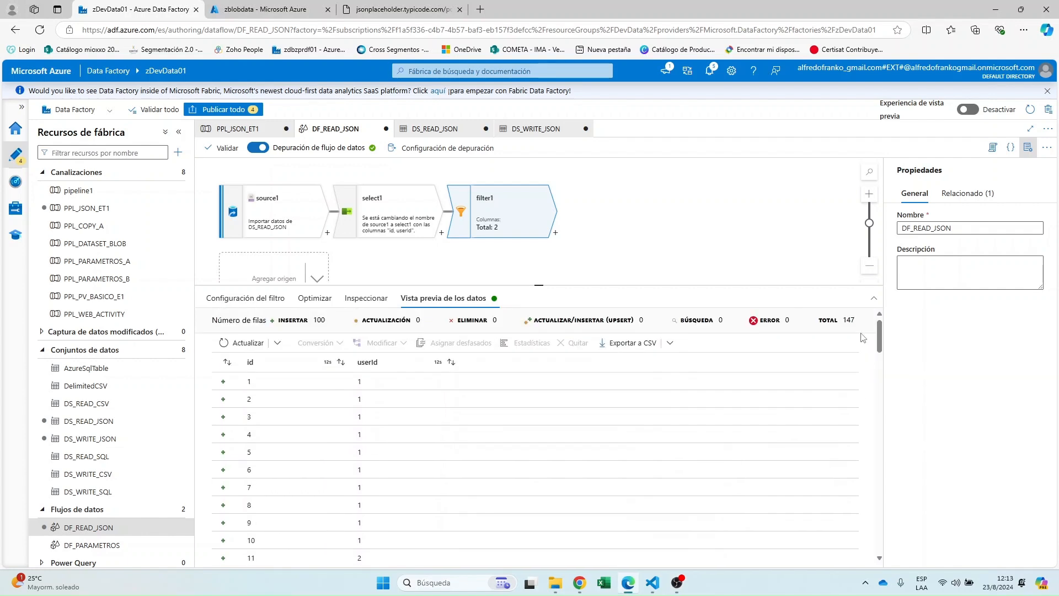
# - Review source1, select1 and filter1 in turn and add an Aggregate transformation after filter1
pyautogui.click(616, 227)
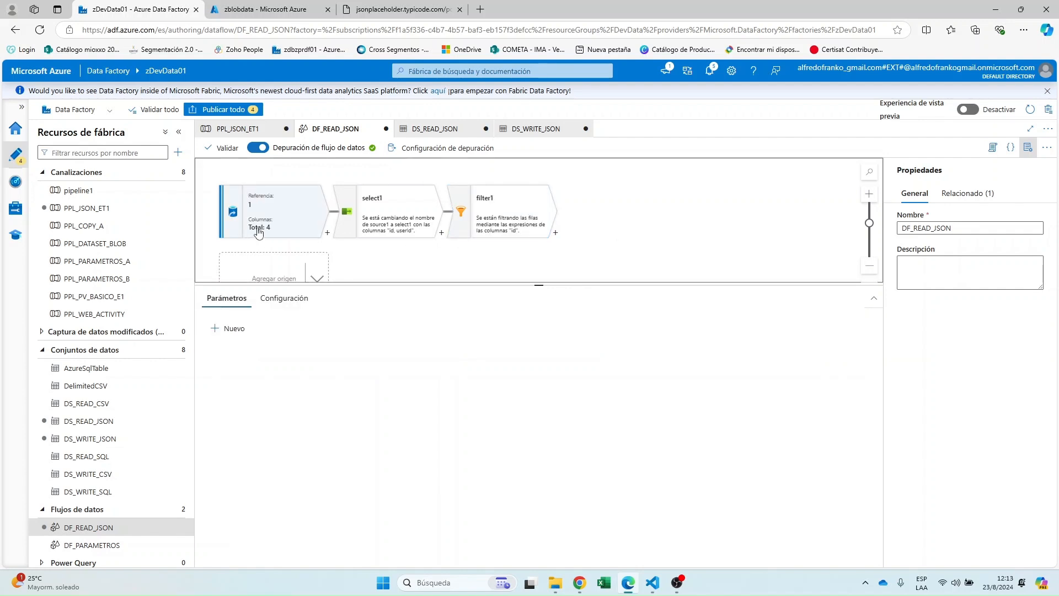
pyautogui.click(280, 217)
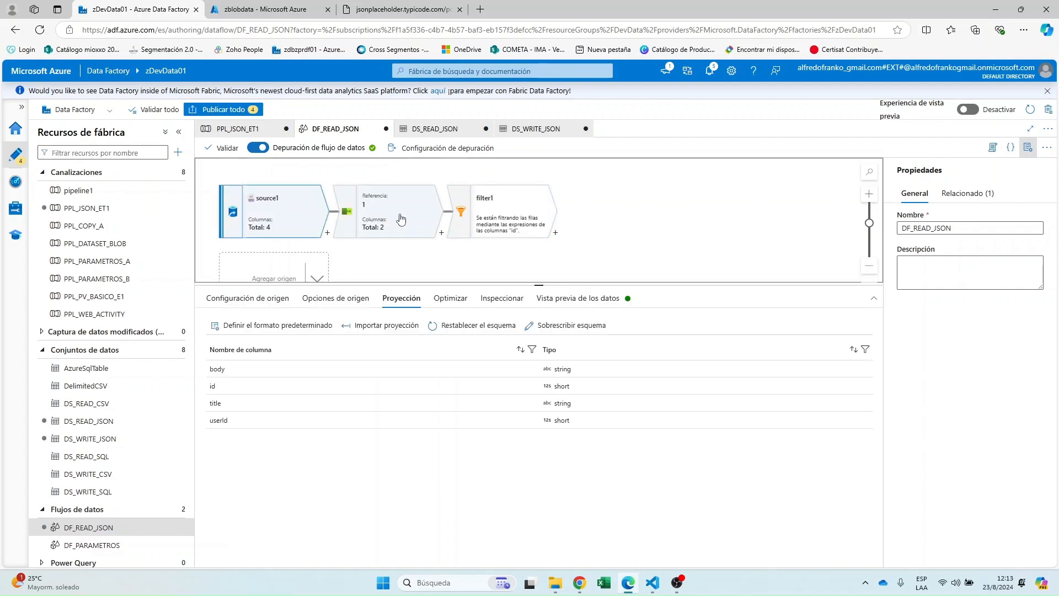
pyautogui.click(400, 219)
pyautogui.click(513, 219)
pyautogui.click(594, 235)
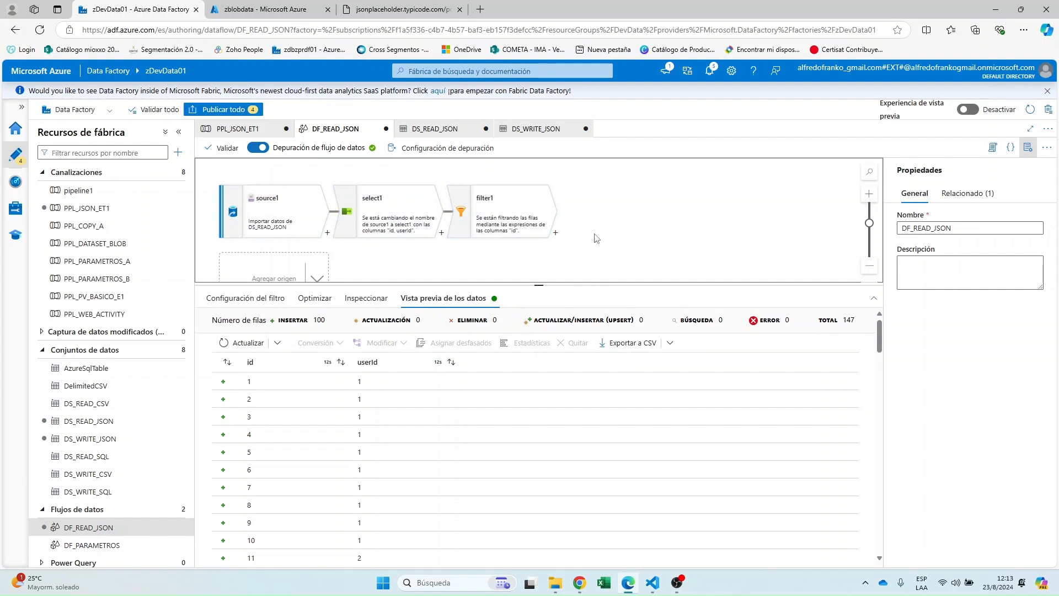
pyautogui.click(554, 234)
pyautogui.moveTo(695, 305); pyautogui.dragTo(697, 363)
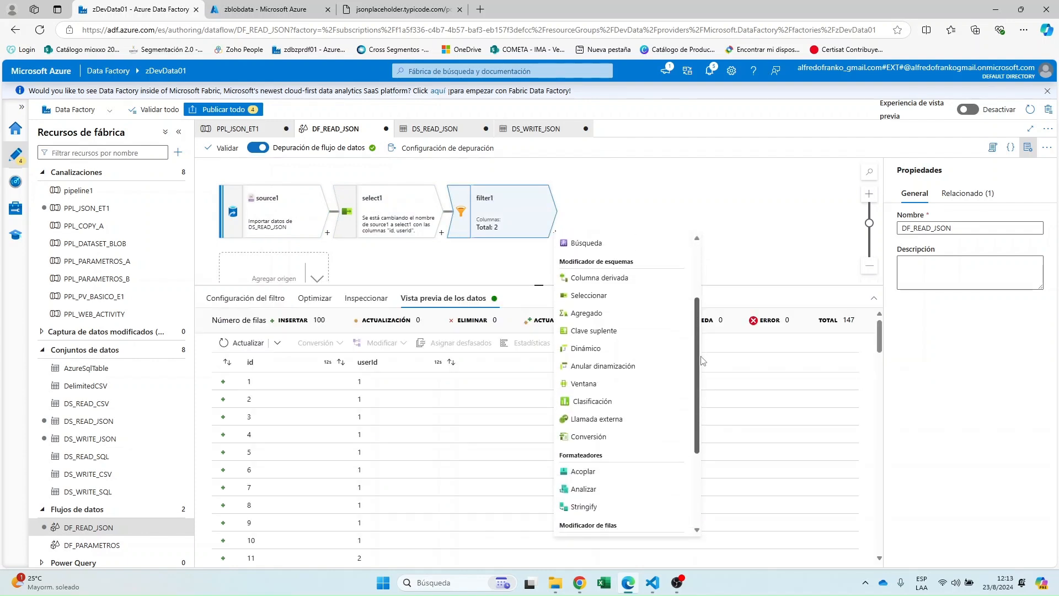
pyautogui.click(590, 313)
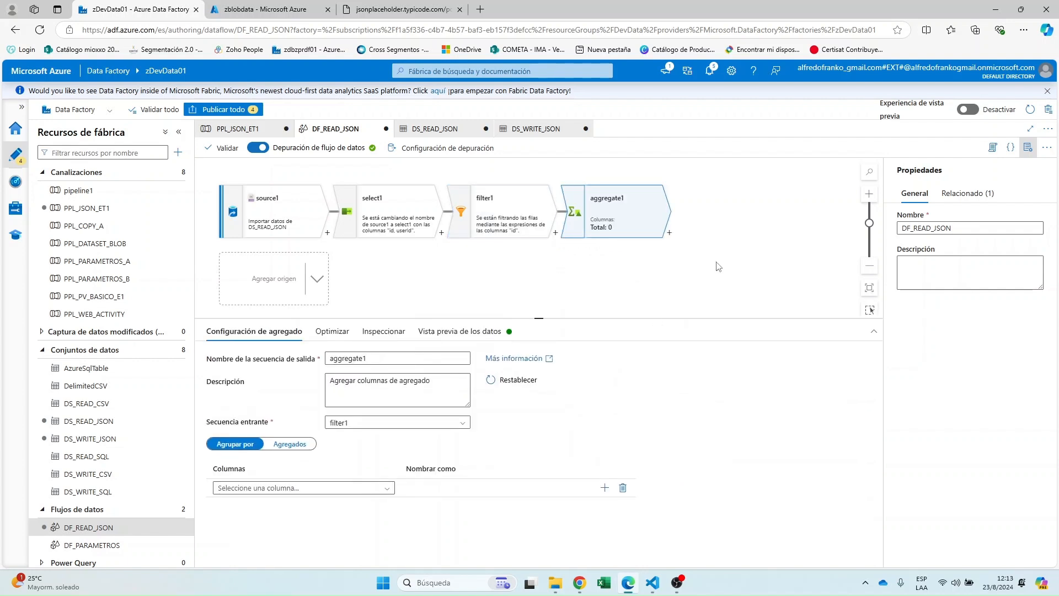
# - Group aggregate1 by the userId column and open its aggregate column settings
pyautogui.moveTo(718, 266); pyautogui.dragTo(725, 271)
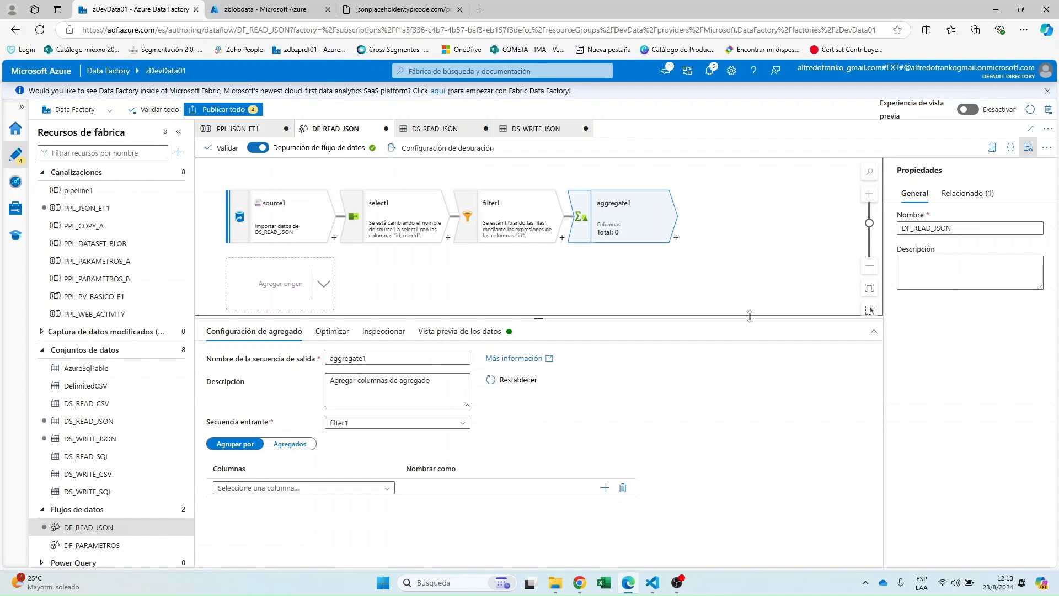
pyautogui.moveTo(749, 318); pyautogui.dragTo(748, 275)
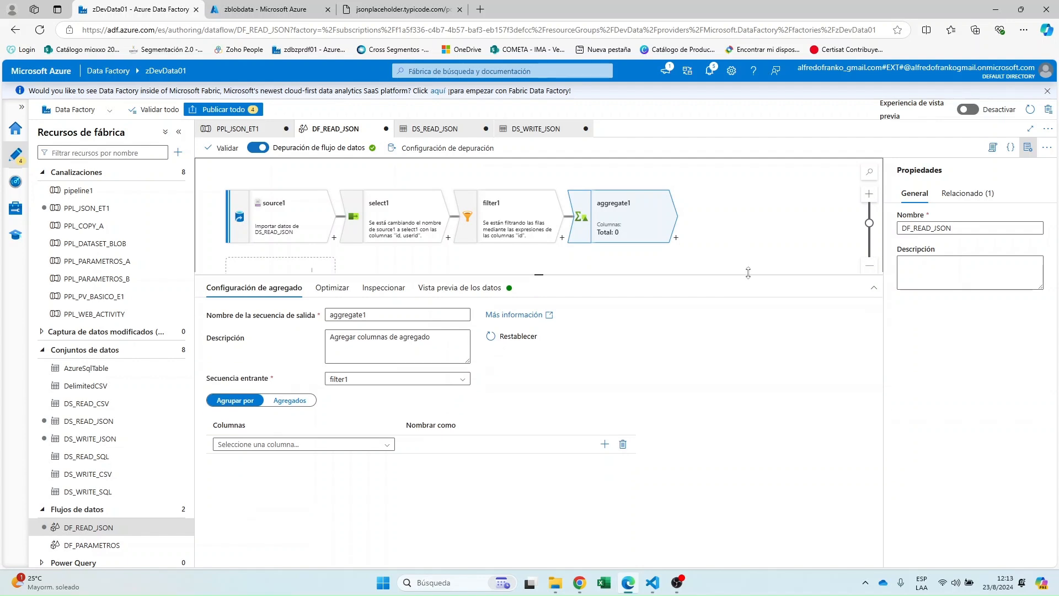
pyautogui.click(386, 448)
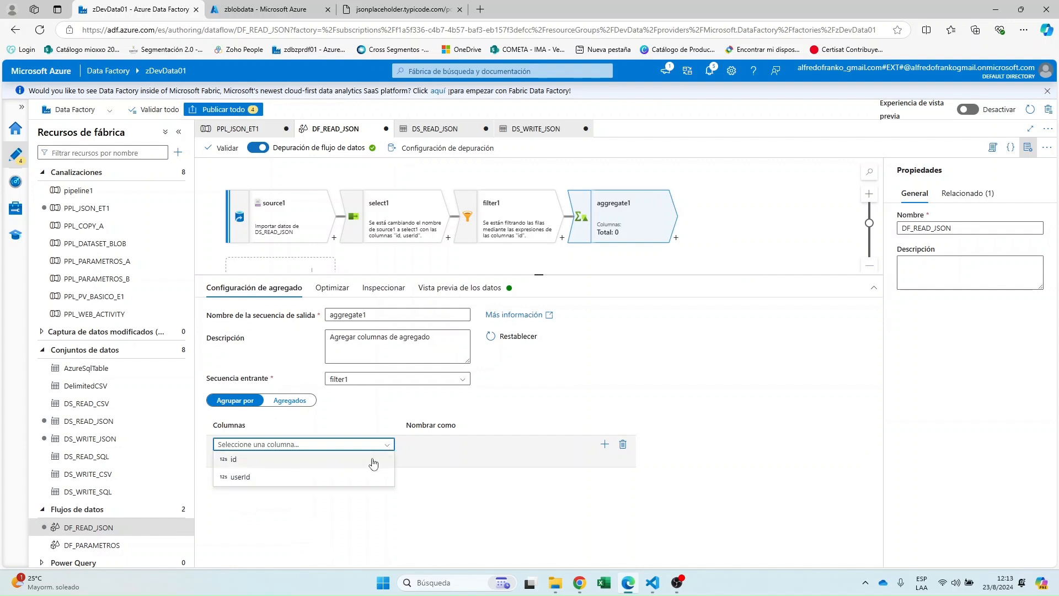
pyautogui.click(295, 481)
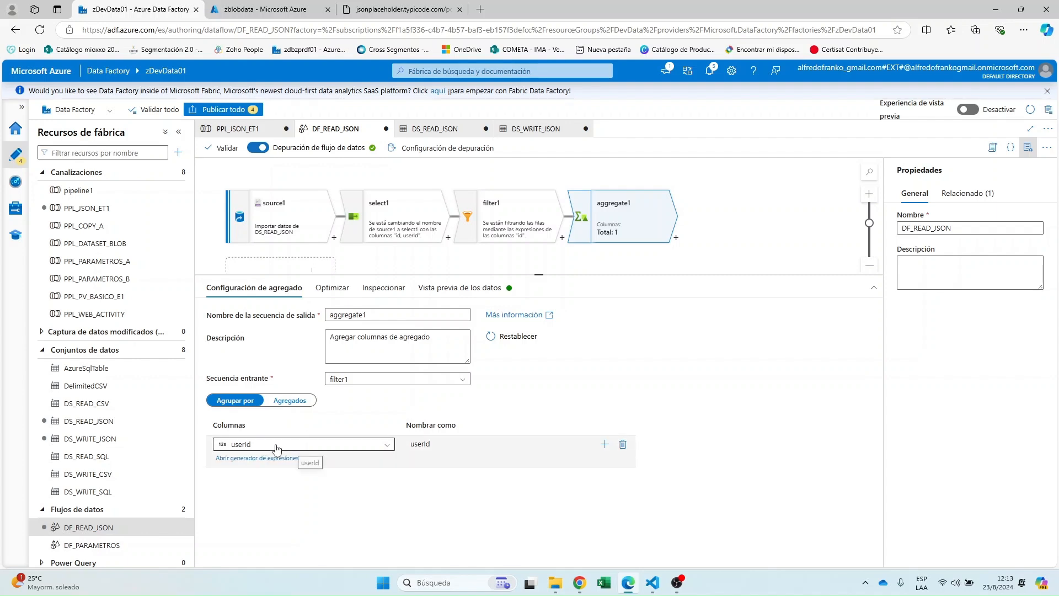
pyautogui.click(287, 402)
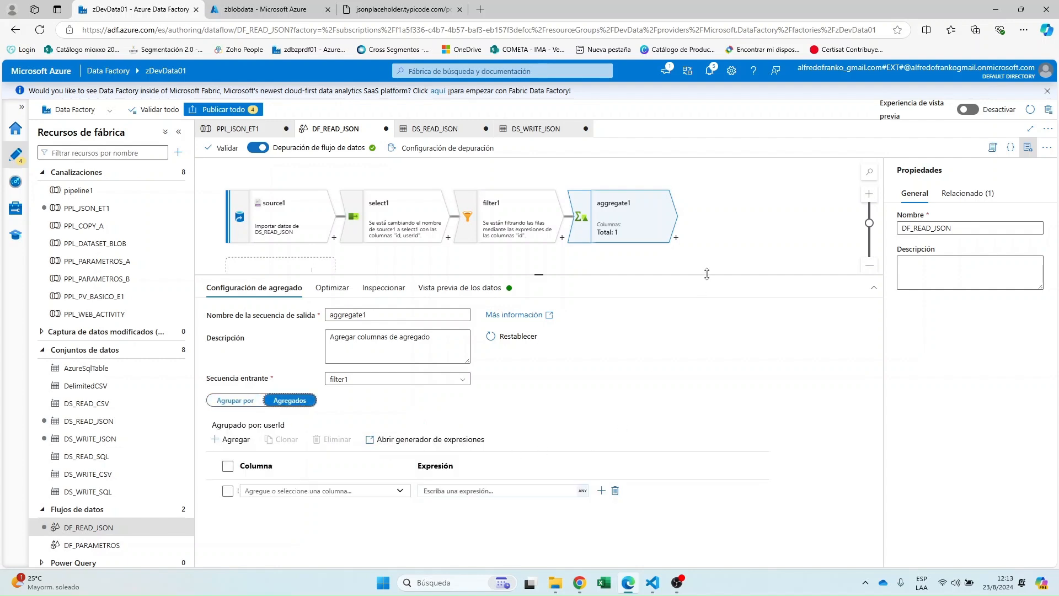
# - Name aggregate1's new aggregate column conteos and open the expression builder for it
pyautogui.moveTo(704, 274); pyautogui.dragTo(704, 206)
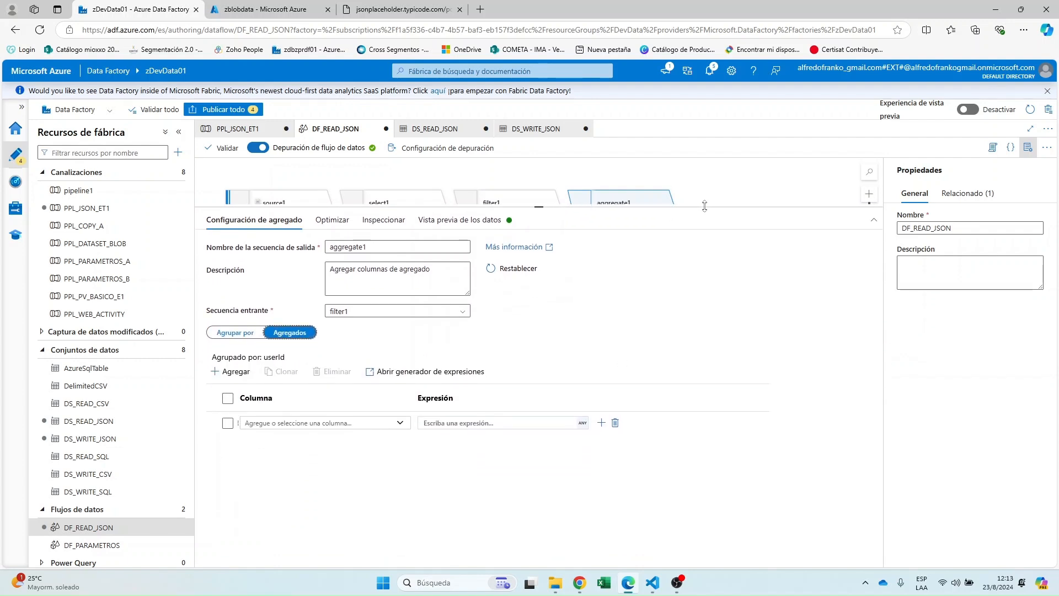
pyautogui.click(330, 423)
pyautogui.write('c')
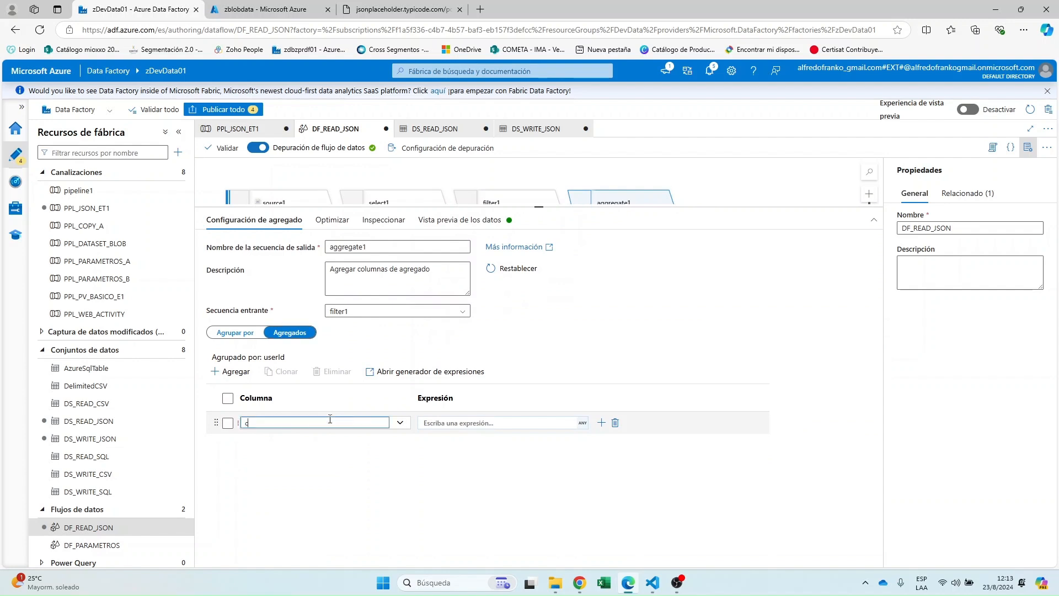
pyautogui.write('onteos')
pyautogui.click(489, 423)
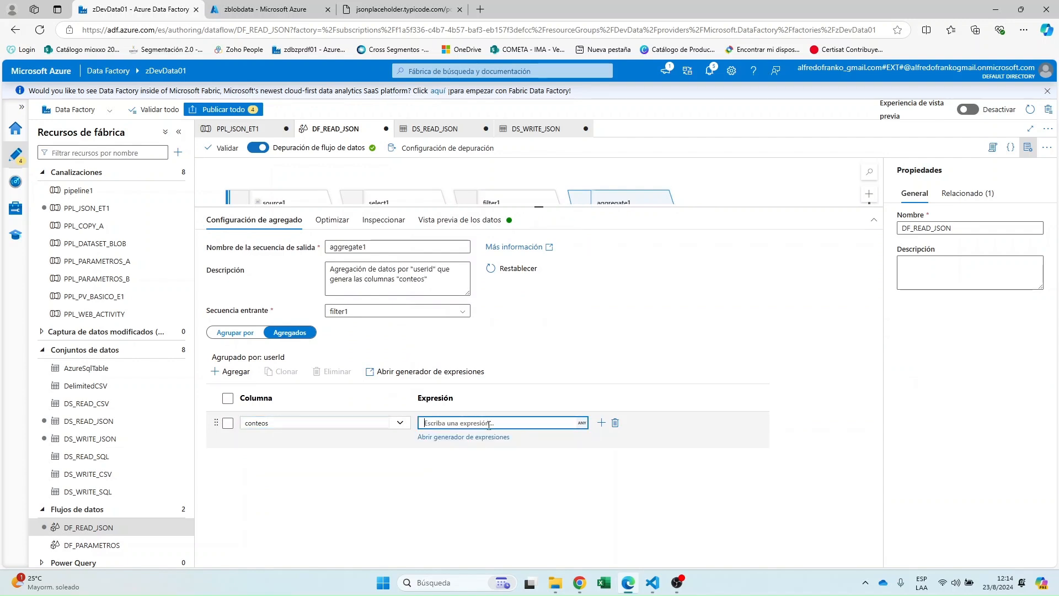
pyautogui.click(478, 438)
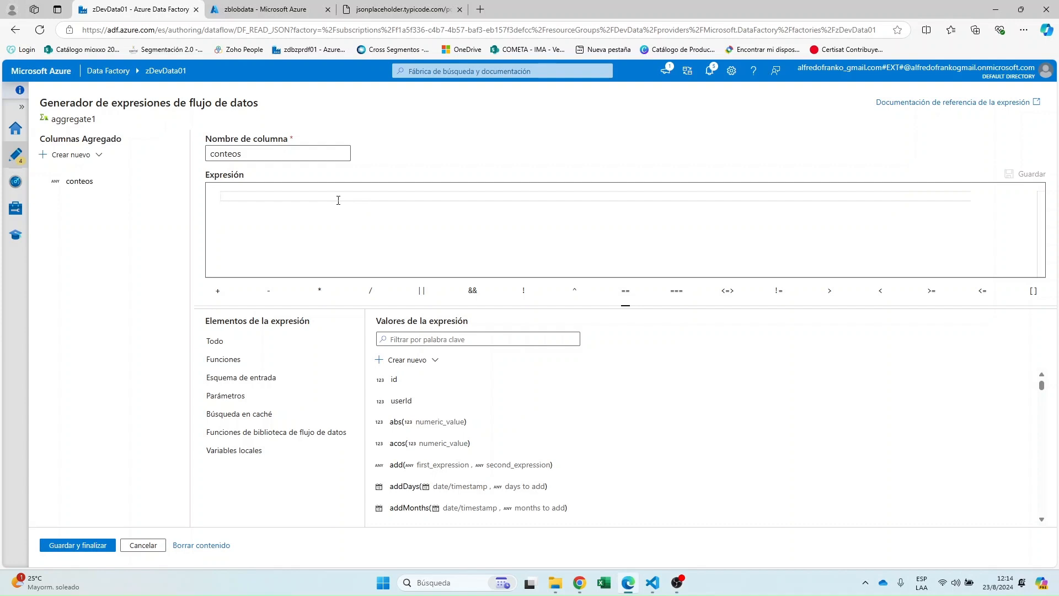
# - Write the conteos column's expression with the count function as count(id)
pyautogui.write('cou')
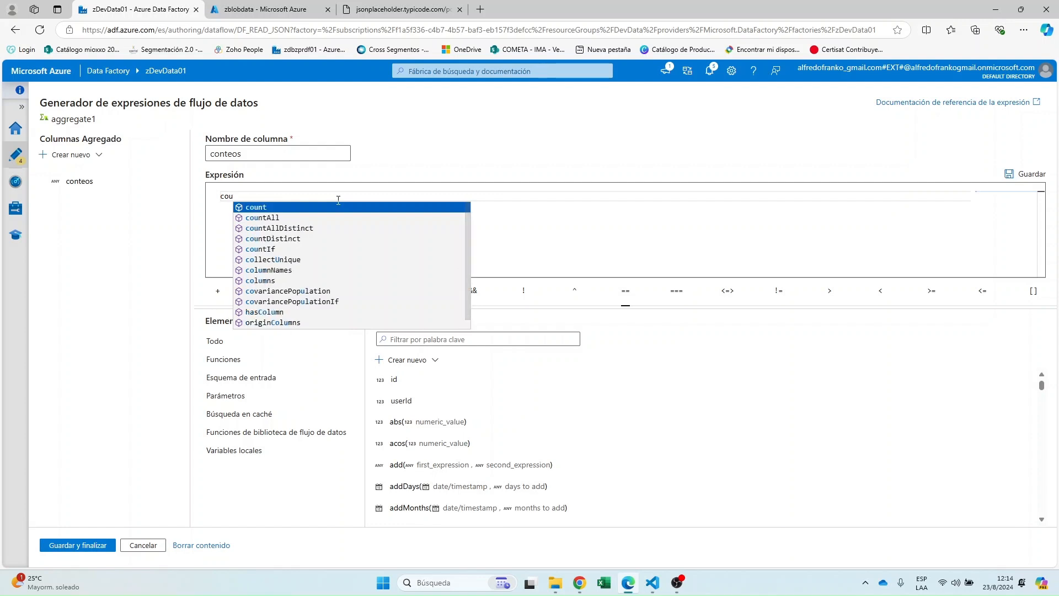
pyautogui.click(265, 209)
pyautogui.moveTo(223, 198)
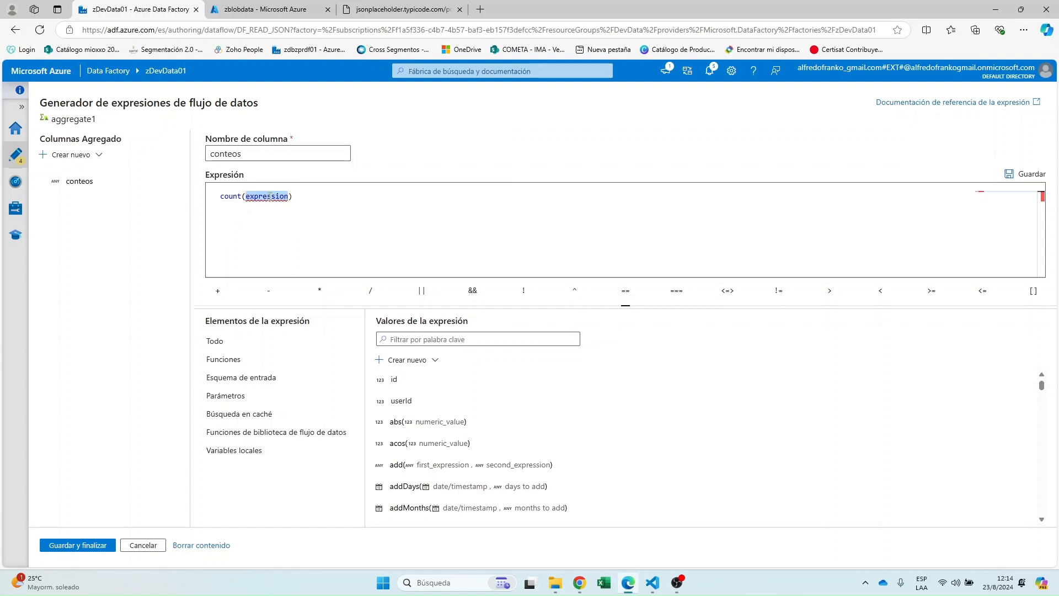
pyautogui.write('id')
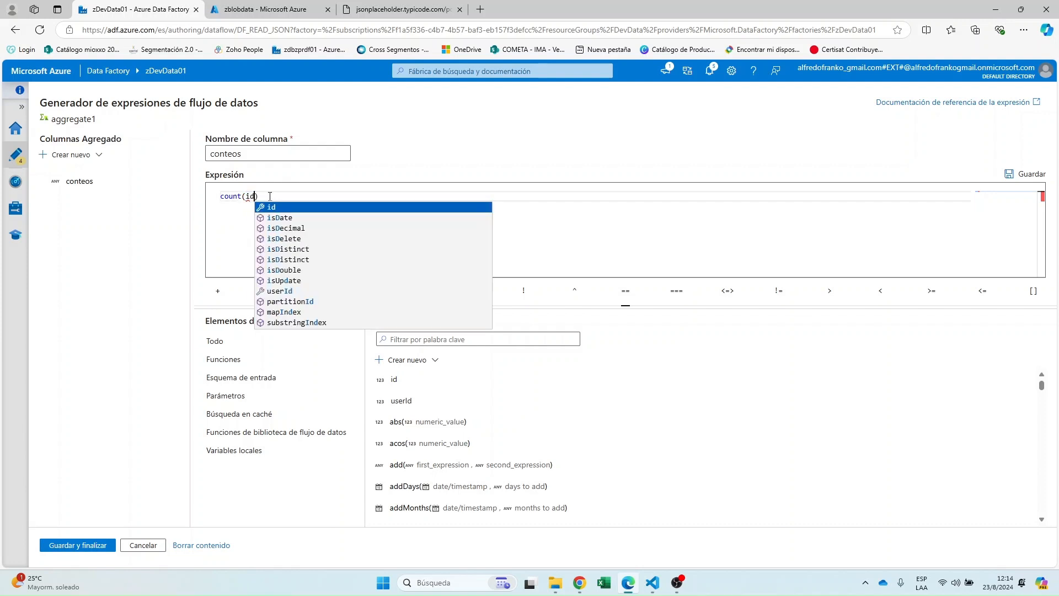
pyautogui.click(271, 208)
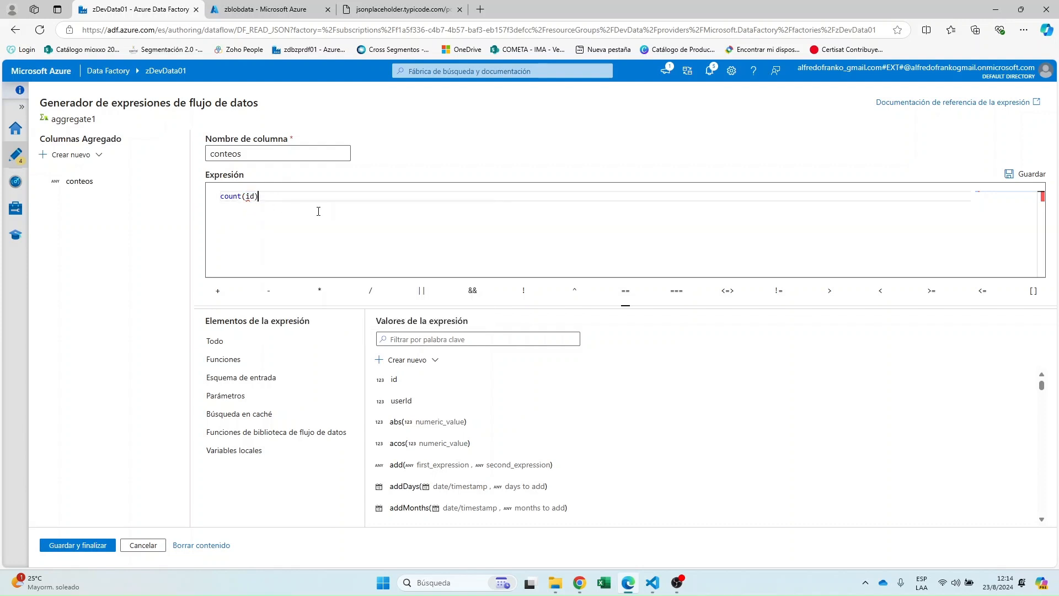
pyautogui.moveTo(267, 201); pyautogui.dragTo(219, 201)
pyautogui.click(267, 202)
pyautogui.click(281, 200)
pyautogui.write(', ma')
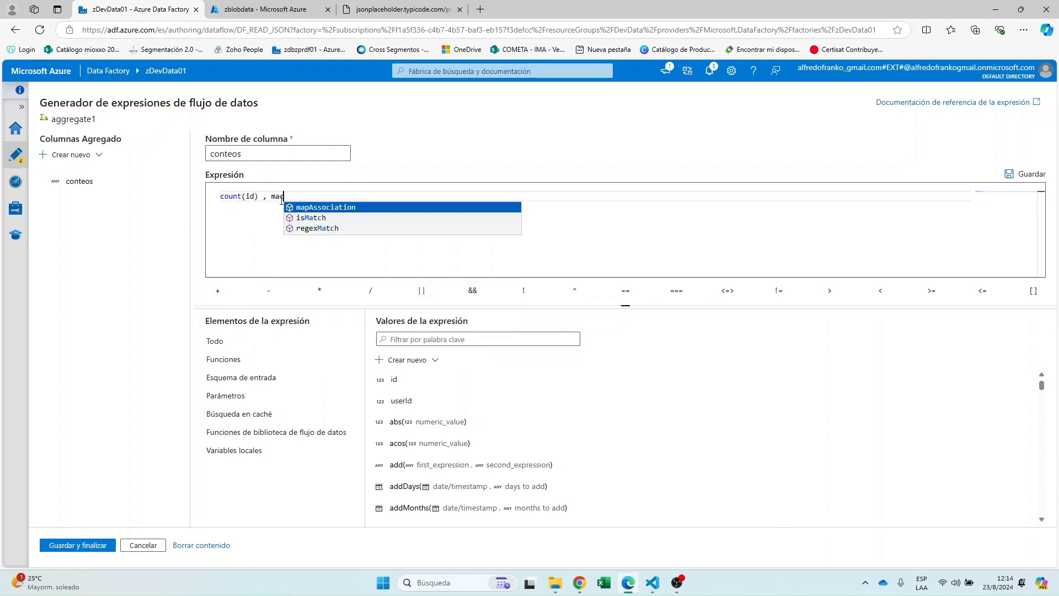
pyautogui.write('x')
pyautogui.press('Down')
pyautogui.press('BackSpace')
pyautogui.press('BackSpace')
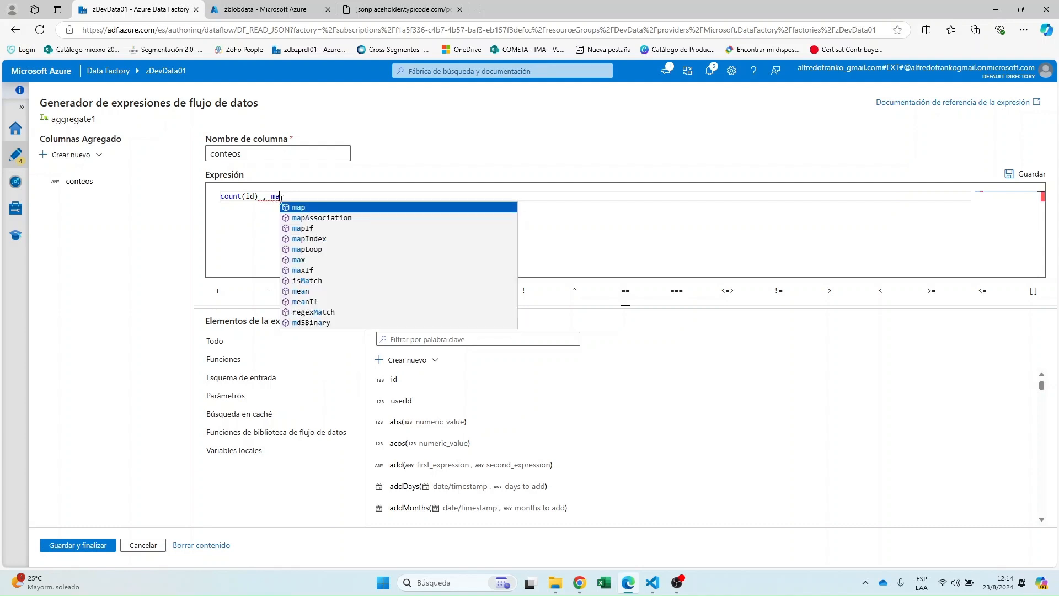
pyautogui.write('in')
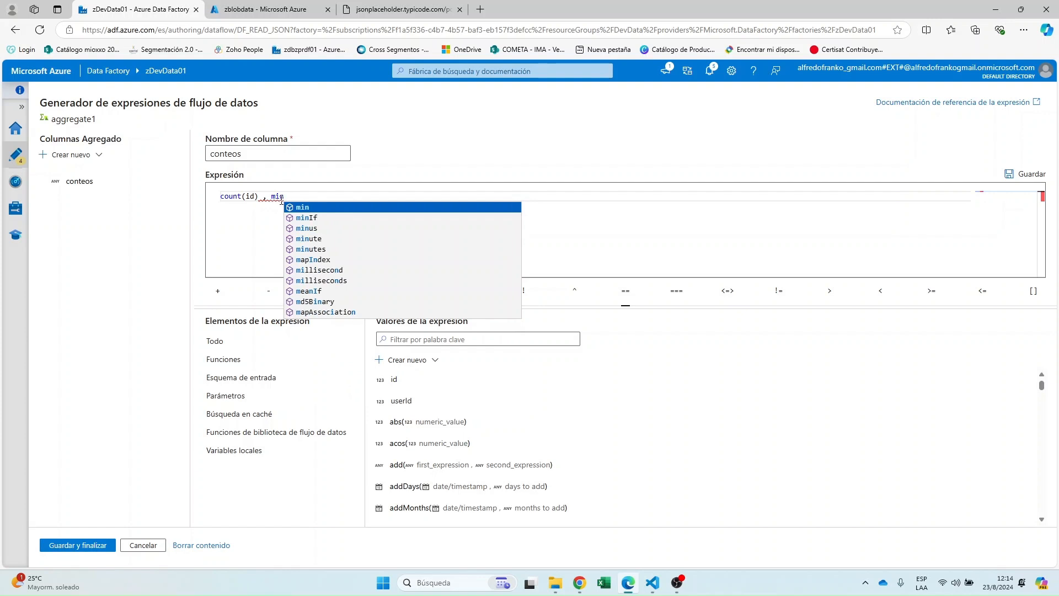
pyautogui.press('BackSpace')
pyautogui.press('BackSpace')
pyautogui.press('BackSpace')
pyautogui.write('avg')
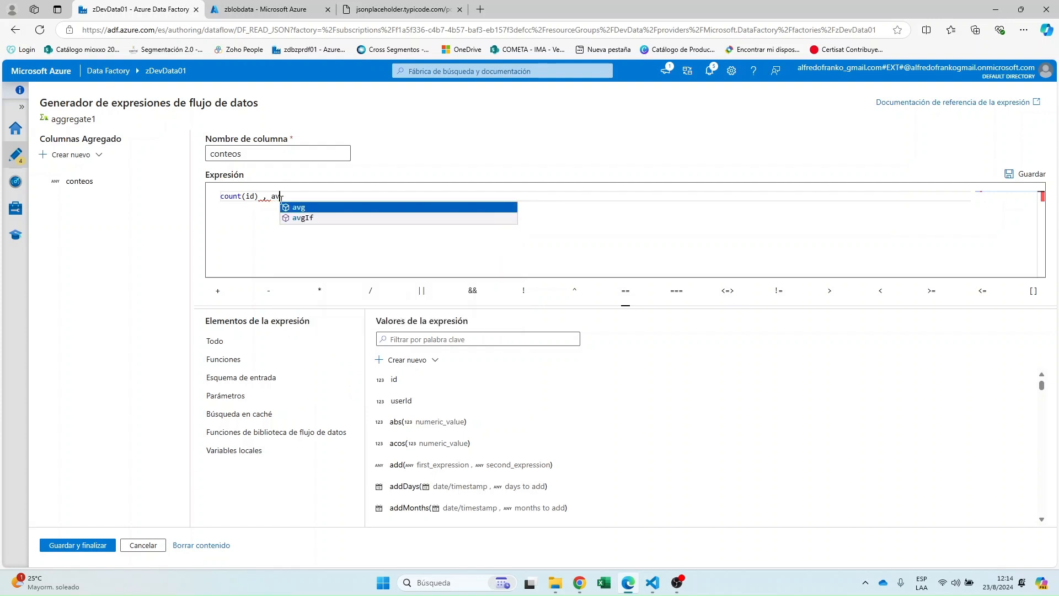
pyautogui.press('BackSpace')
pyautogui.press('BackSpace')
pyautogui.press('BackSpace')
pyautogui.press('BackSpace')
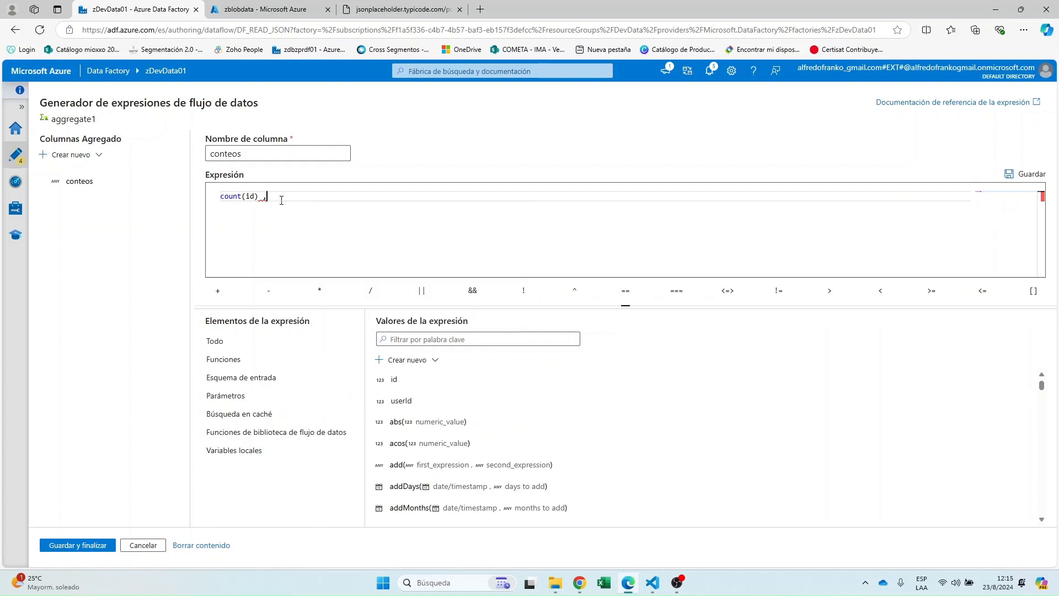
pyautogui.press('BackSpace')
pyautogui.press('BackSpace')
# - Save the conteos expression, refresh aggregate1's data preview to check the counts per userId, and compare with source1's projection
pyautogui.click(90, 550)
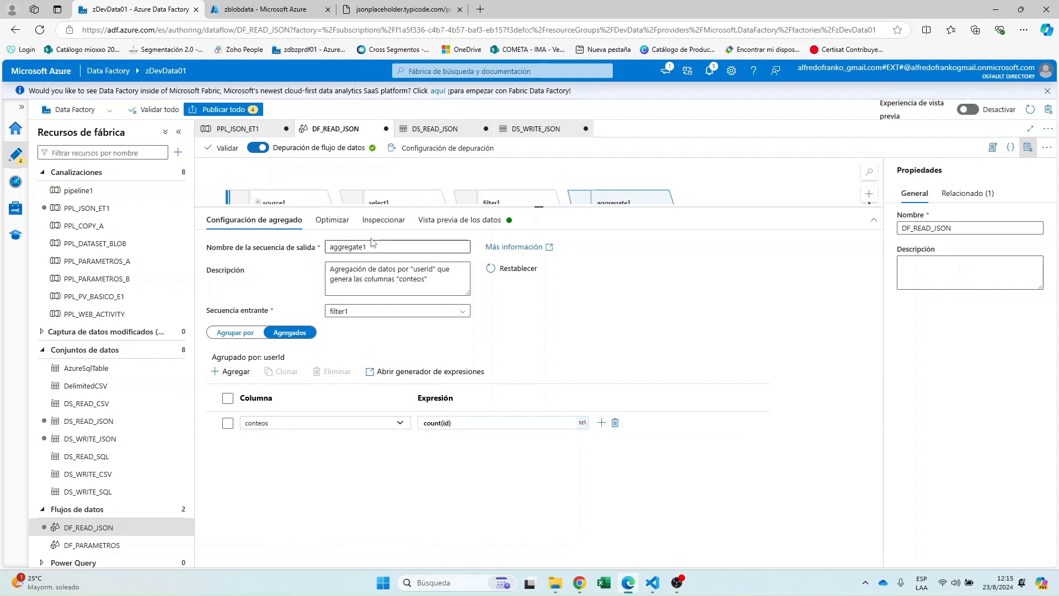
pyautogui.click(451, 222)
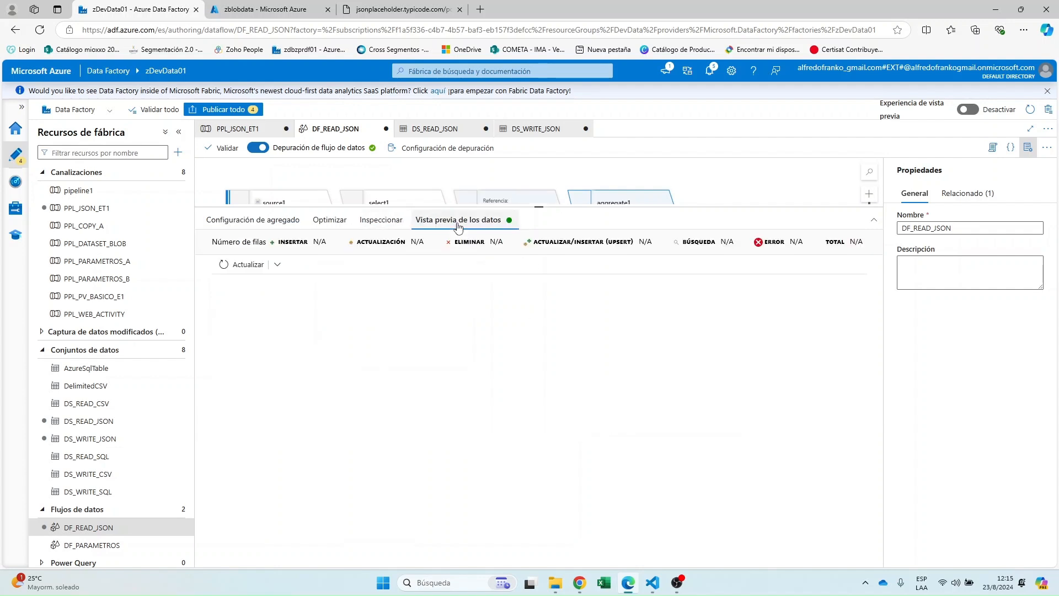
pyautogui.click(241, 266)
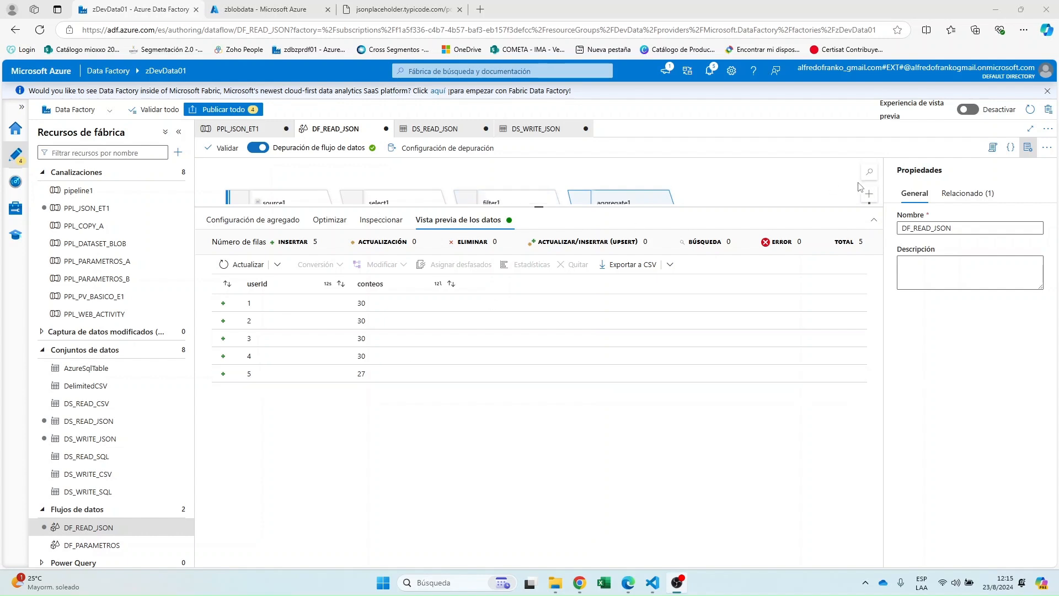
pyautogui.moveTo(778, 209); pyautogui.dragTo(781, 270)
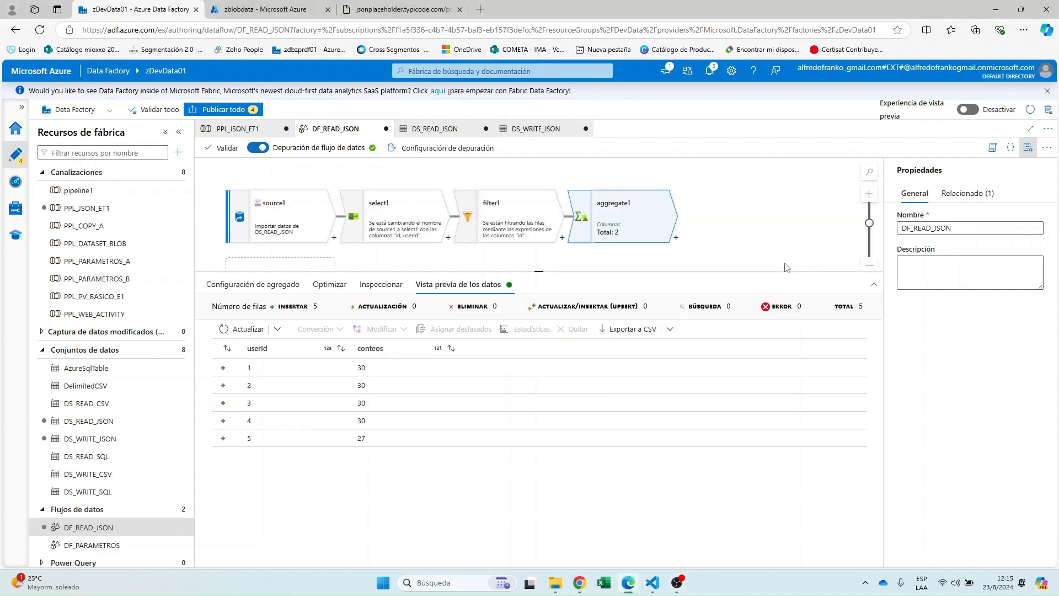
pyautogui.click(266, 208)
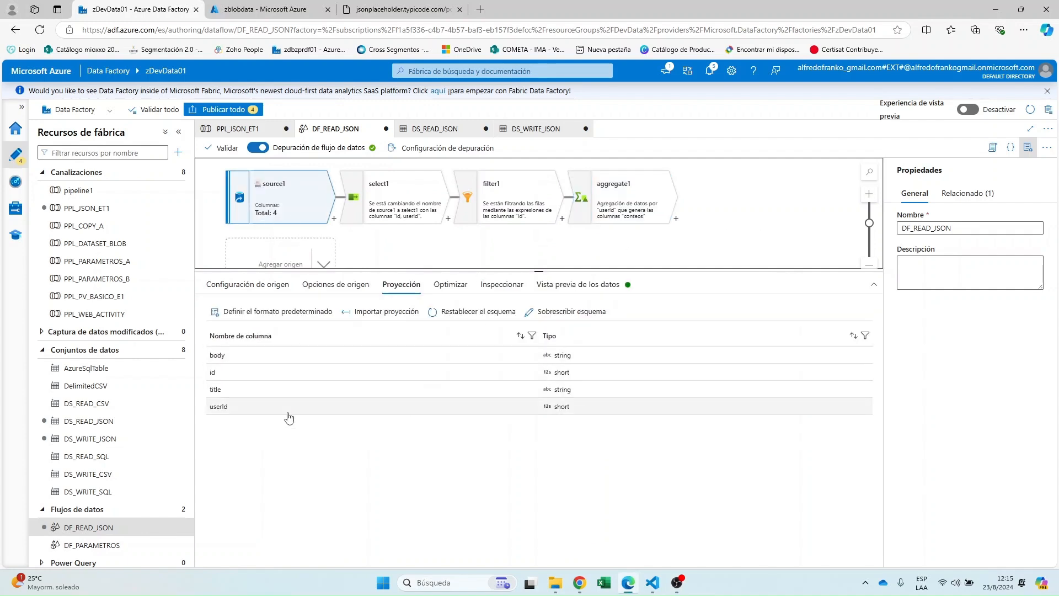
pyautogui.click(607, 190)
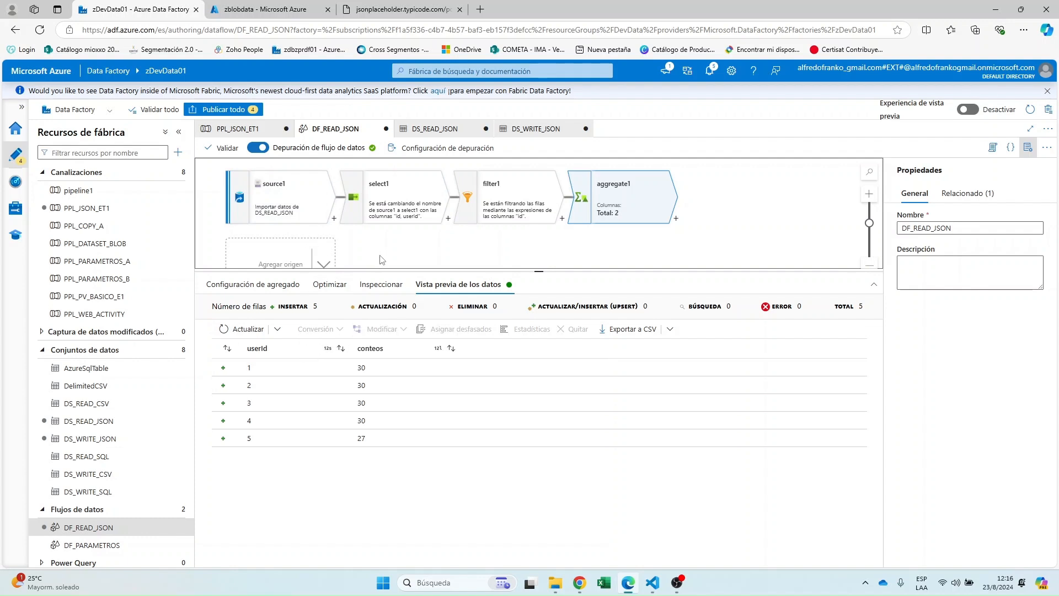
# - Add a sink transformation after aggregate1 and choose DS_WRITE_JSON as its dataset
pyautogui.click(678, 239)
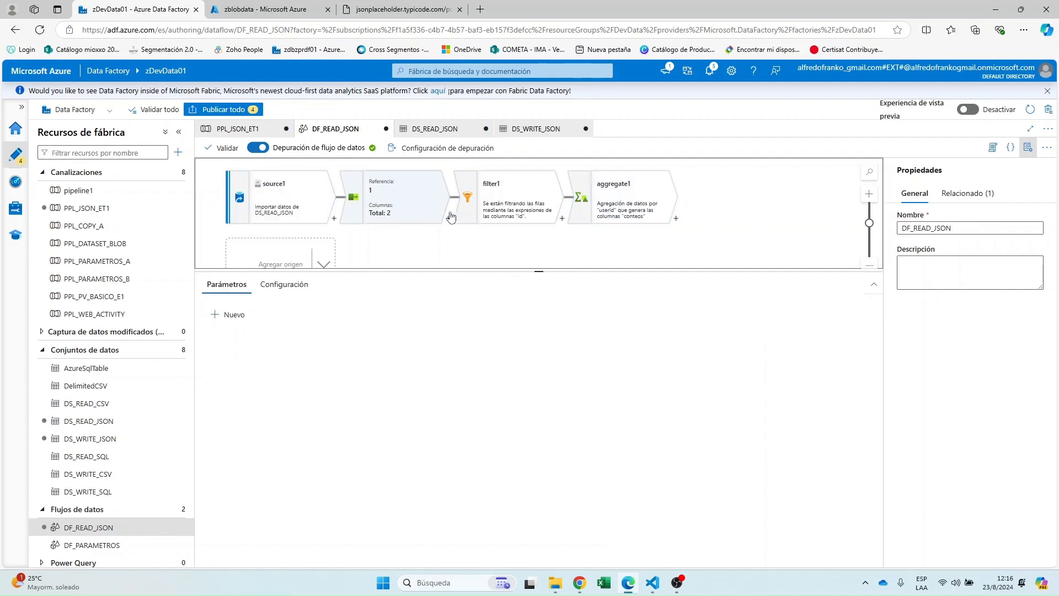
pyautogui.click(676, 219)
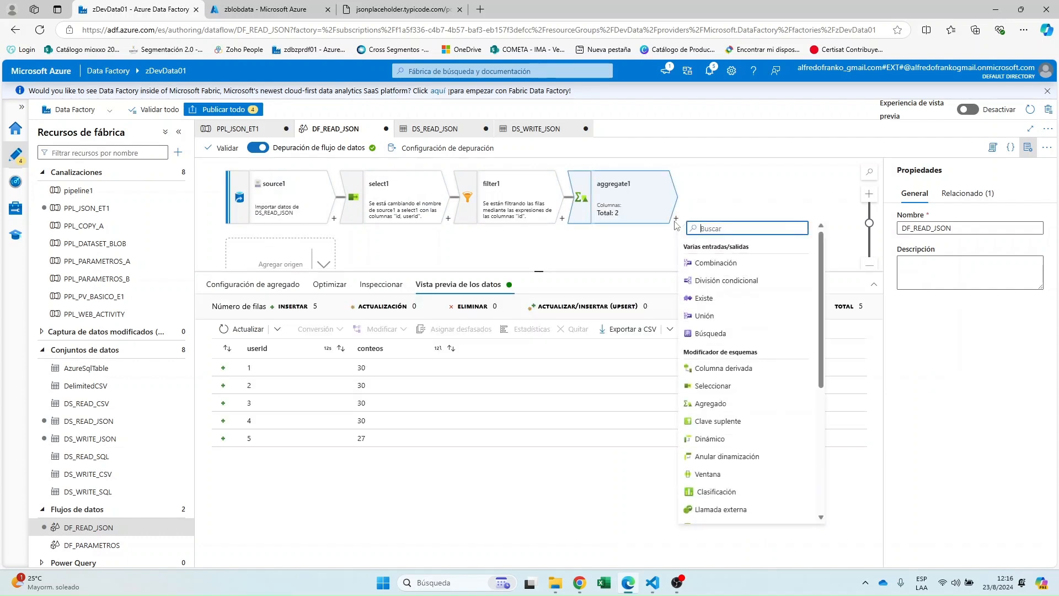
pyautogui.scroll(-5, 744, 312)
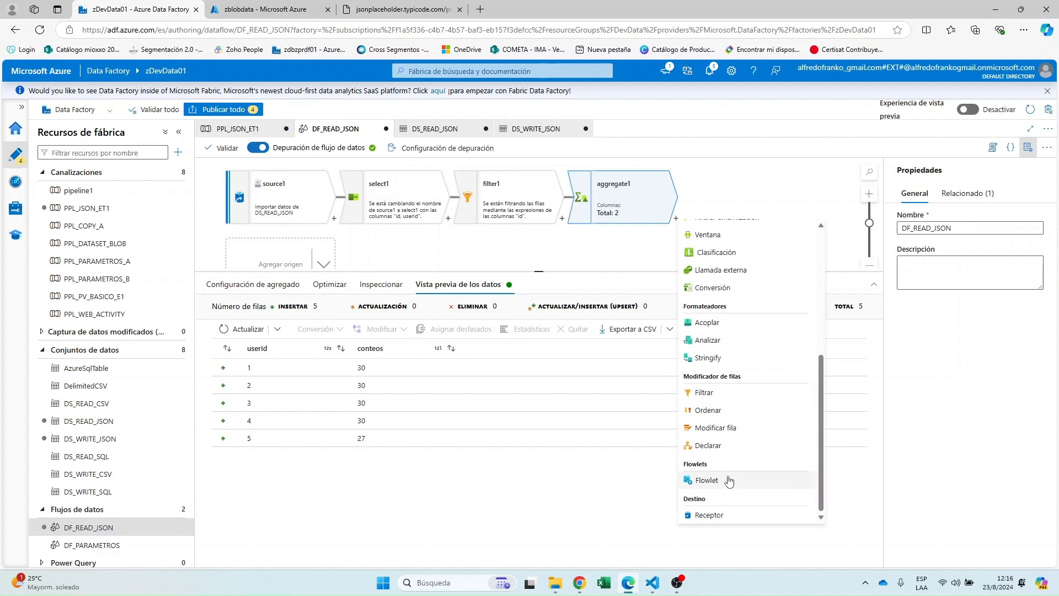
pyautogui.click(709, 515)
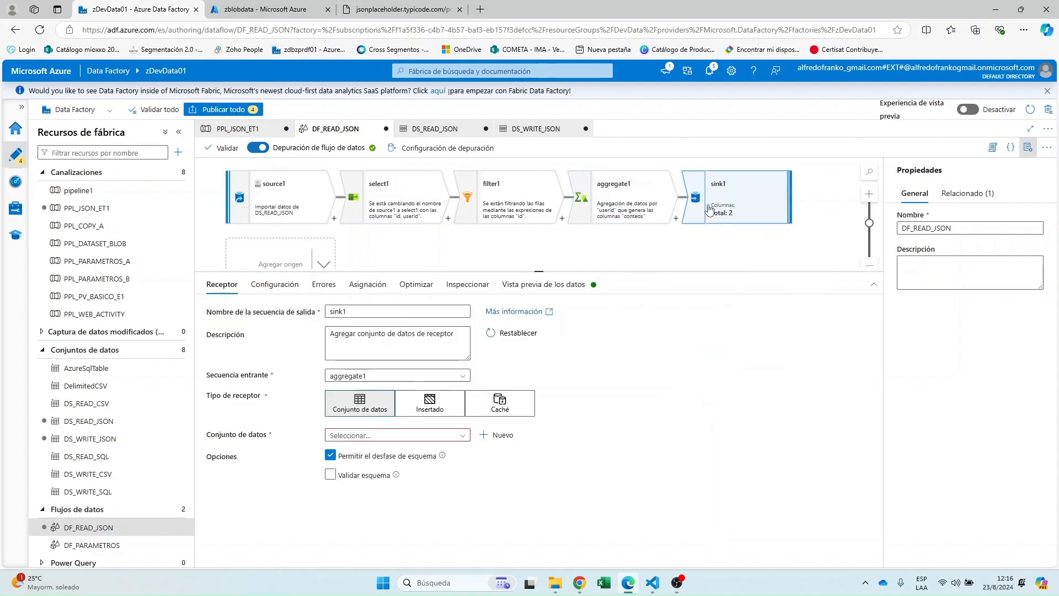
pyautogui.click(446, 436)
pyautogui.scroll(-3, 438, 485)
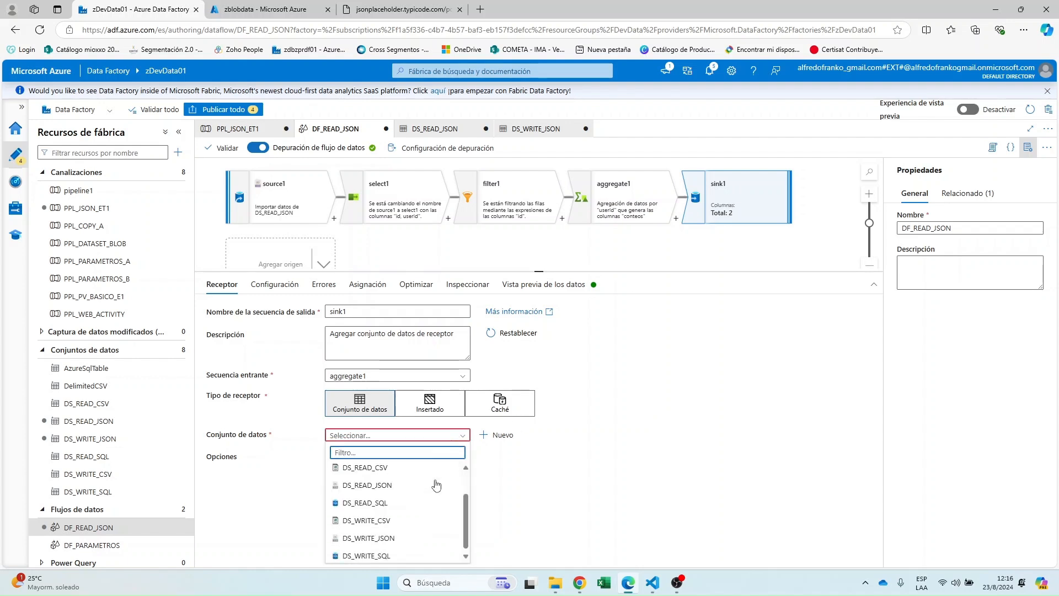
pyautogui.click(391, 537)
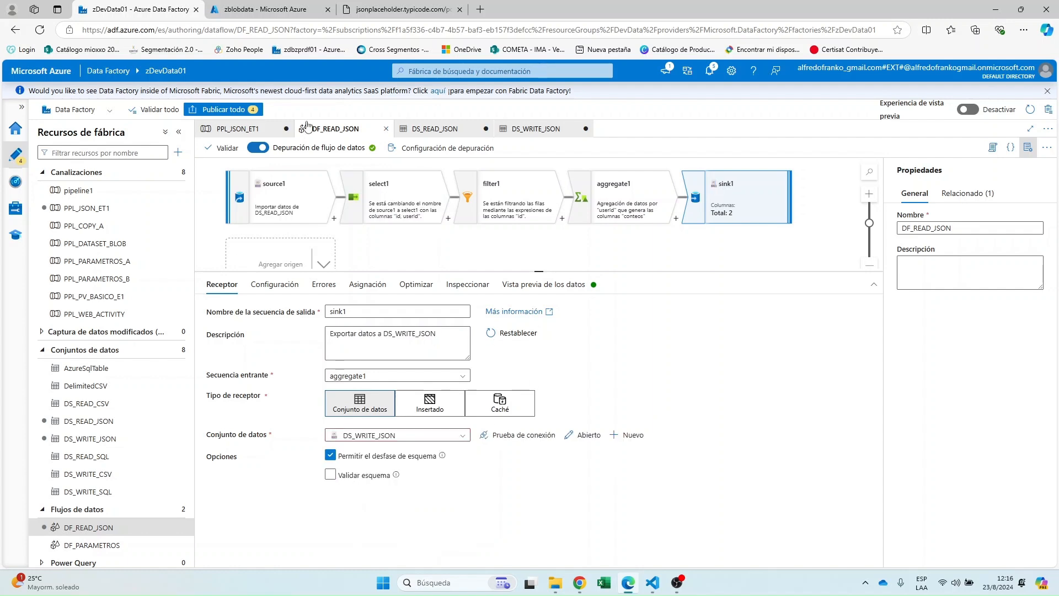
# - Check DS_WRITE_JSON's file path against the devs container in blob storage, look at PPL_JSON_ET1, and return to DF_READ_JSON
pyautogui.click(528, 130)
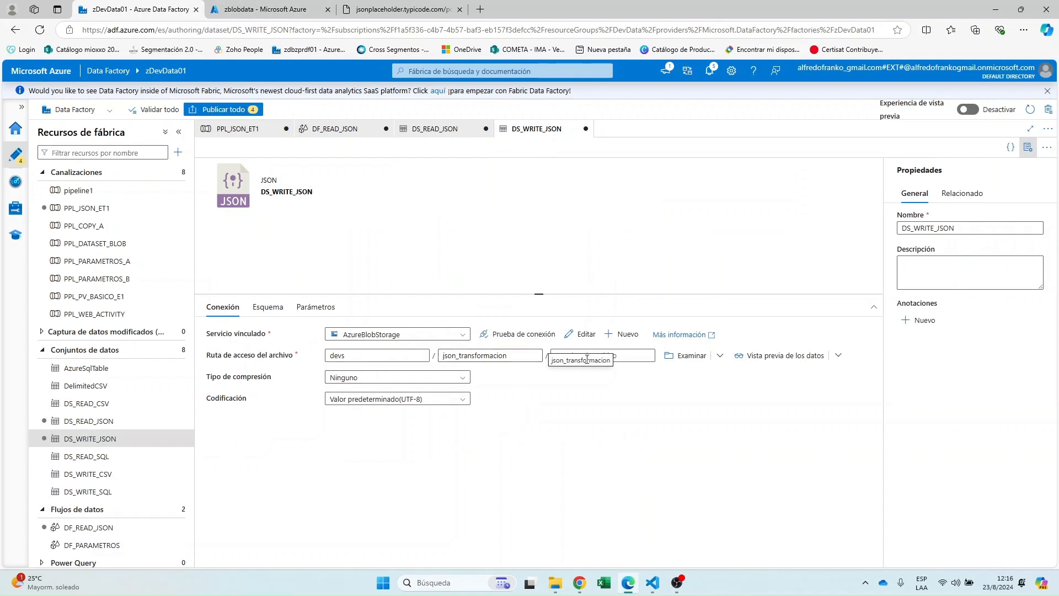
pyautogui.click(239, 10)
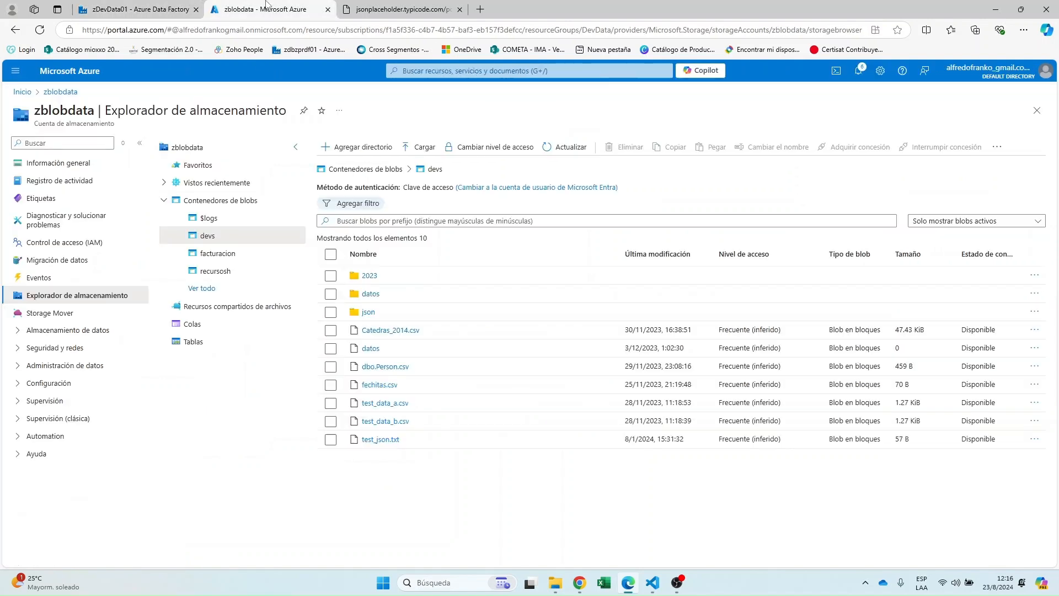
pyautogui.click(186, 8)
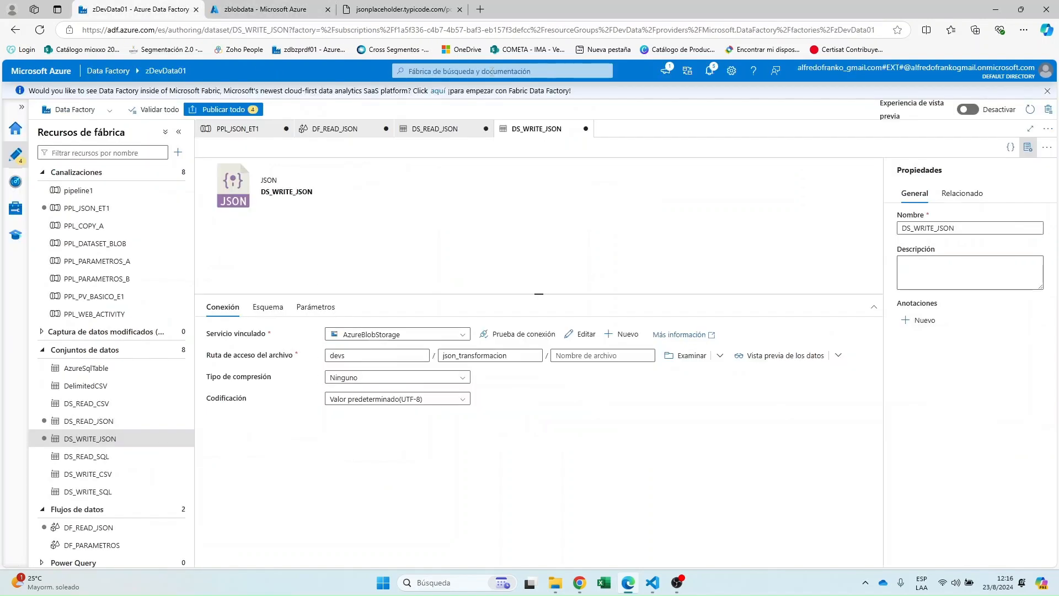
pyautogui.click(437, 129)
pyautogui.click(248, 129)
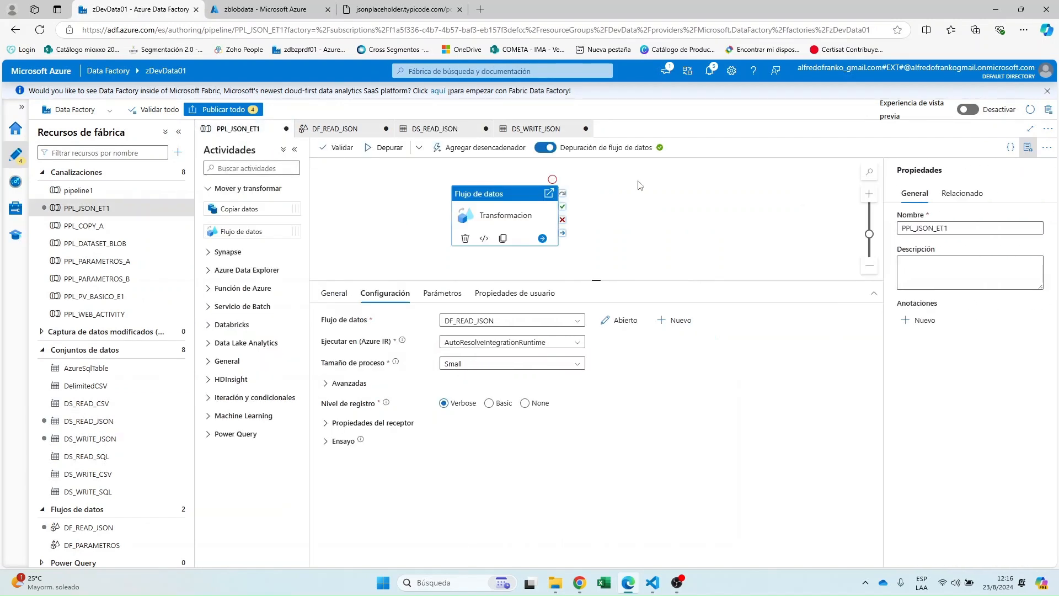
pyautogui.click(336, 129)
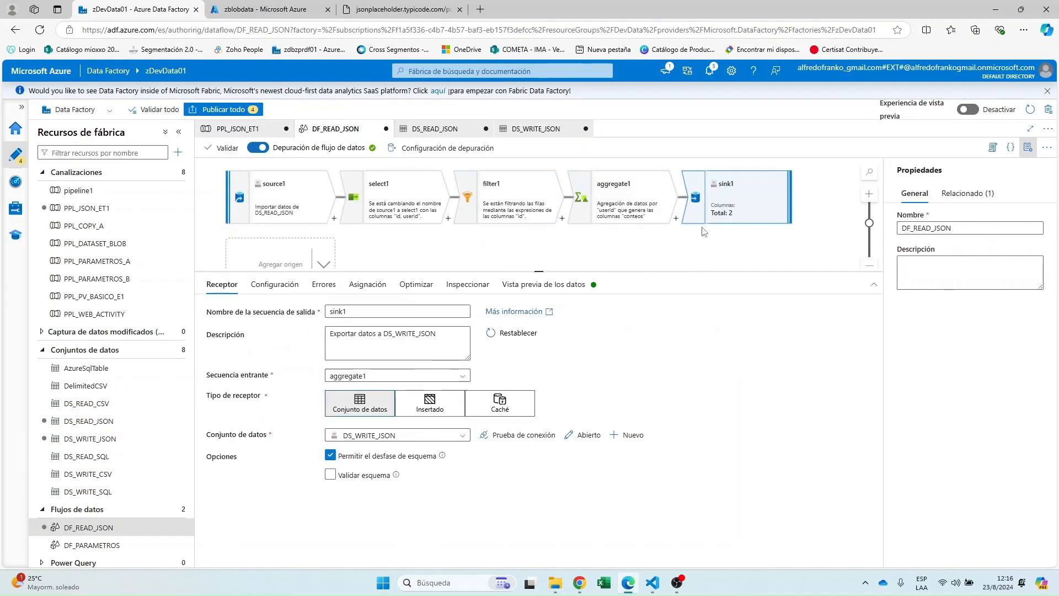
# - Try the Patrón, Por partición and name-from-column-data file and folder options for sink1's file name setting
pyautogui.click(276, 284)
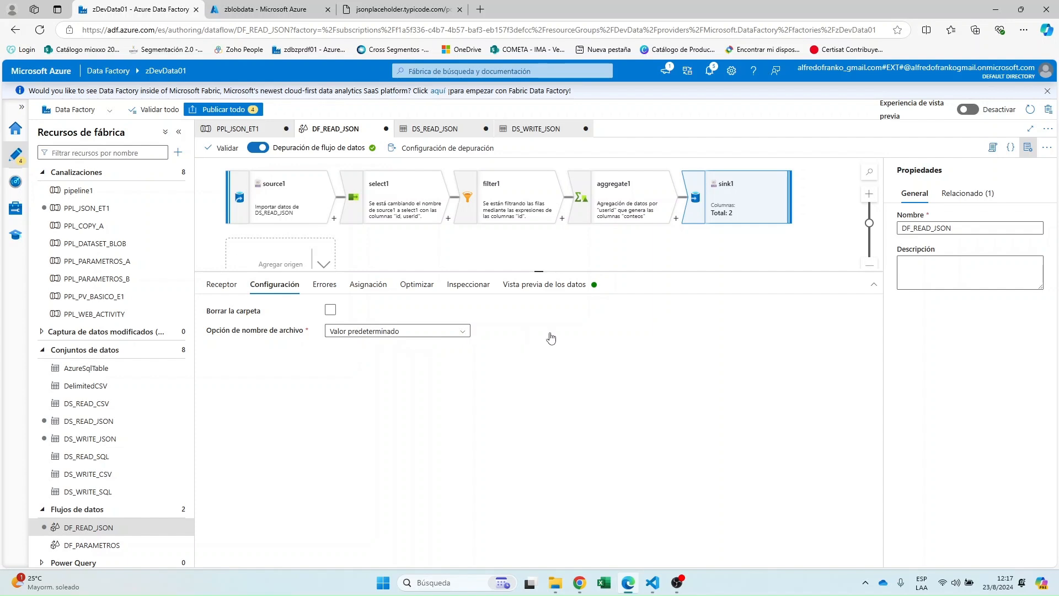
pyautogui.click(466, 334)
pyautogui.click(527, 336)
pyautogui.click(464, 337)
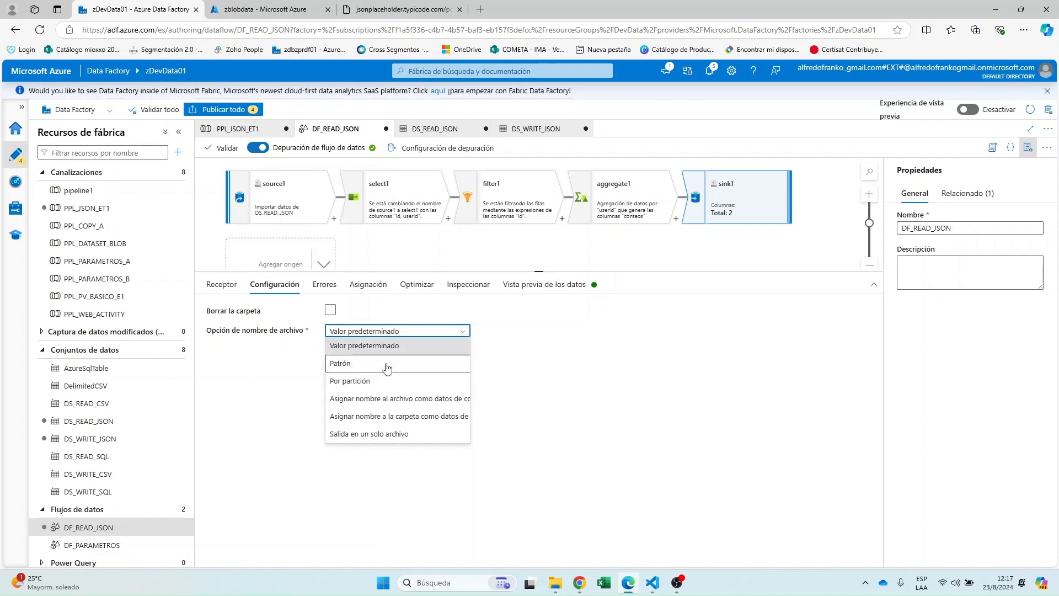
pyautogui.click(388, 369)
pyautogui.click(449, 337)
pyautogui.click(374, 381)
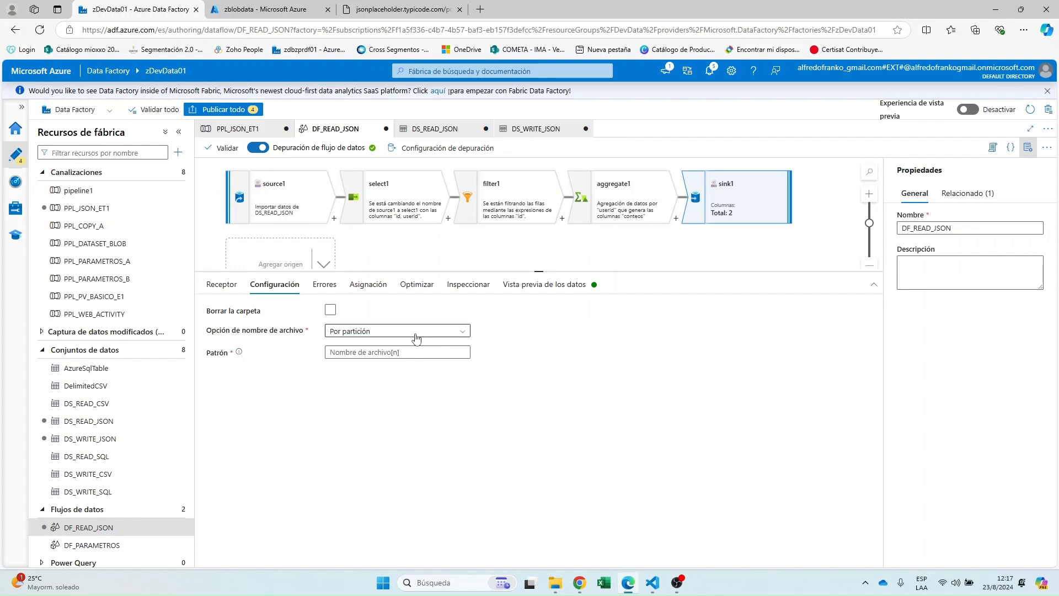
pyautogui.click(416, 336)
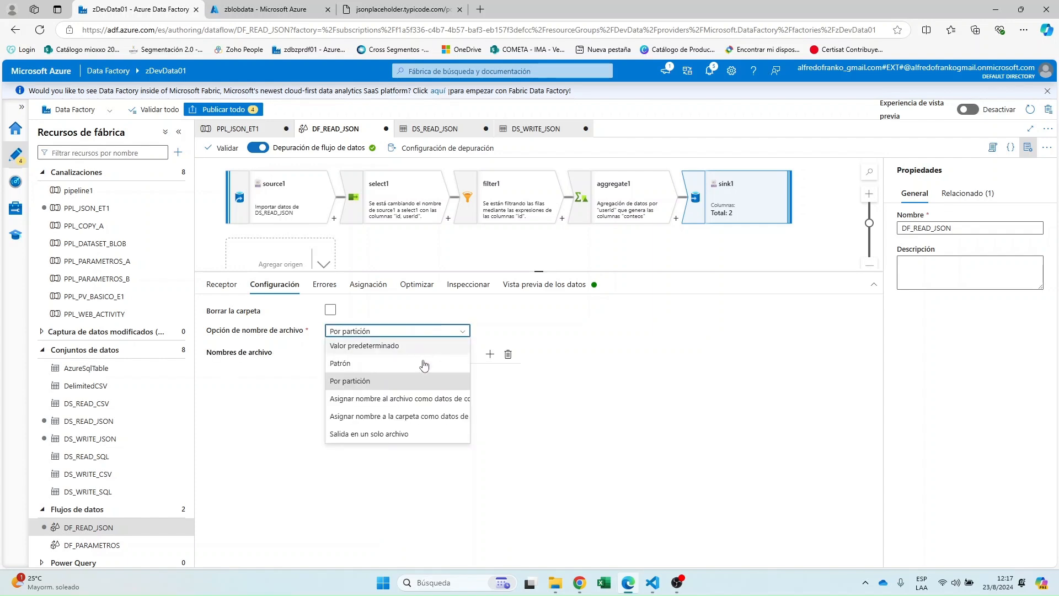
pyautogui.click(372, 403)
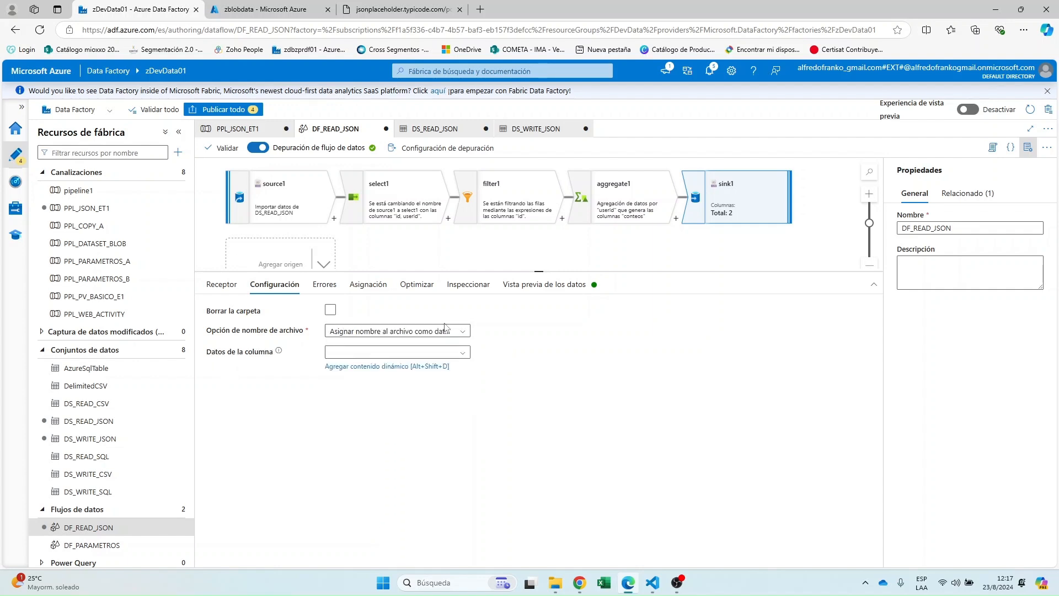
pyautogui.click(466, 332)
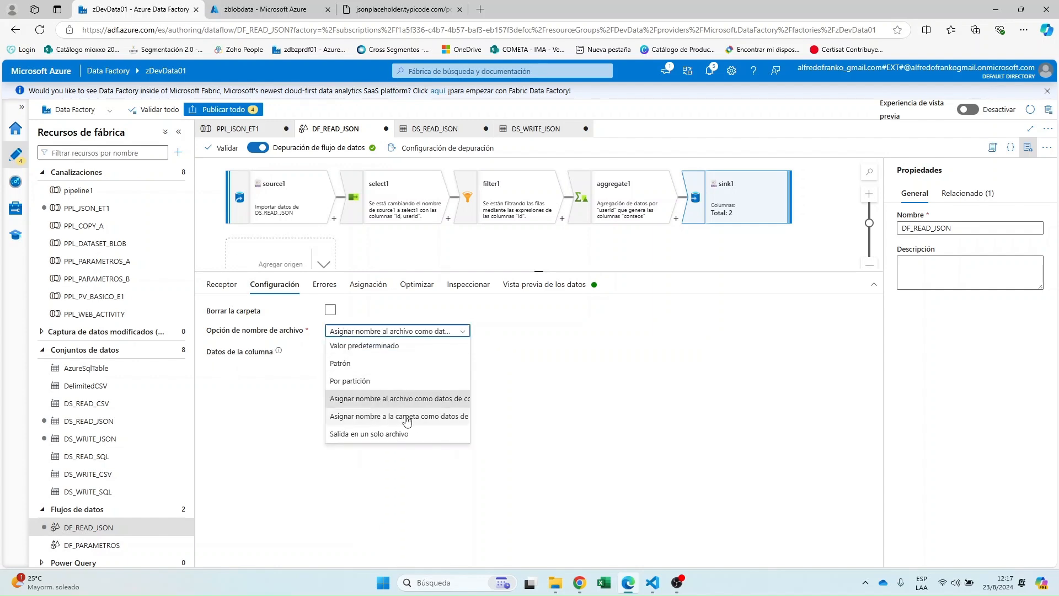
pyautogui.click(404, 421)
# - Set sink1's file name option to Salida en un solo archivo with datos_nuevos.json as the output file
pyautogui.click(397, 331)
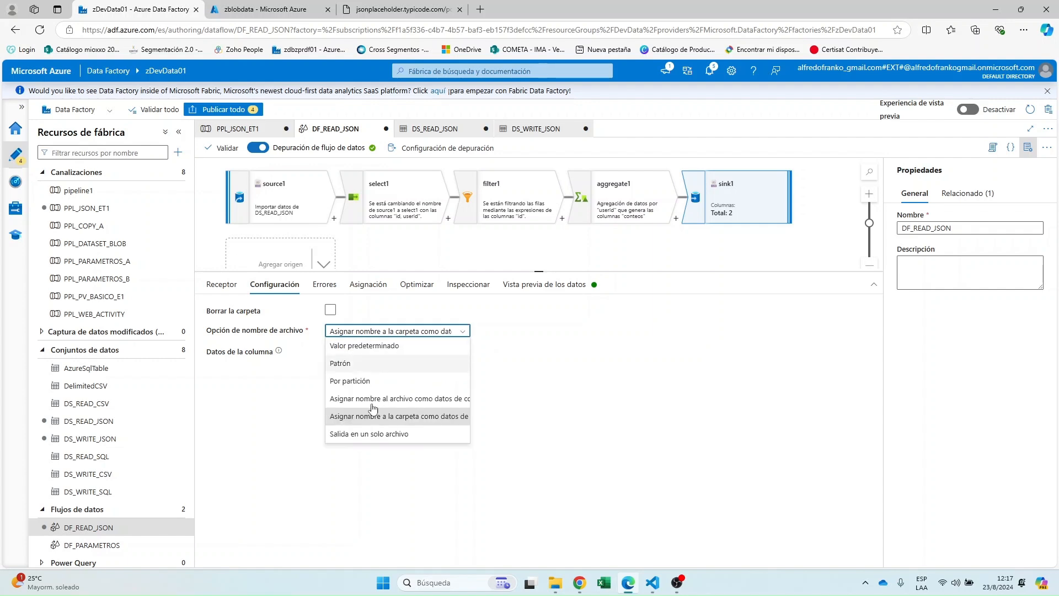
pyautogui.click(345, 436)
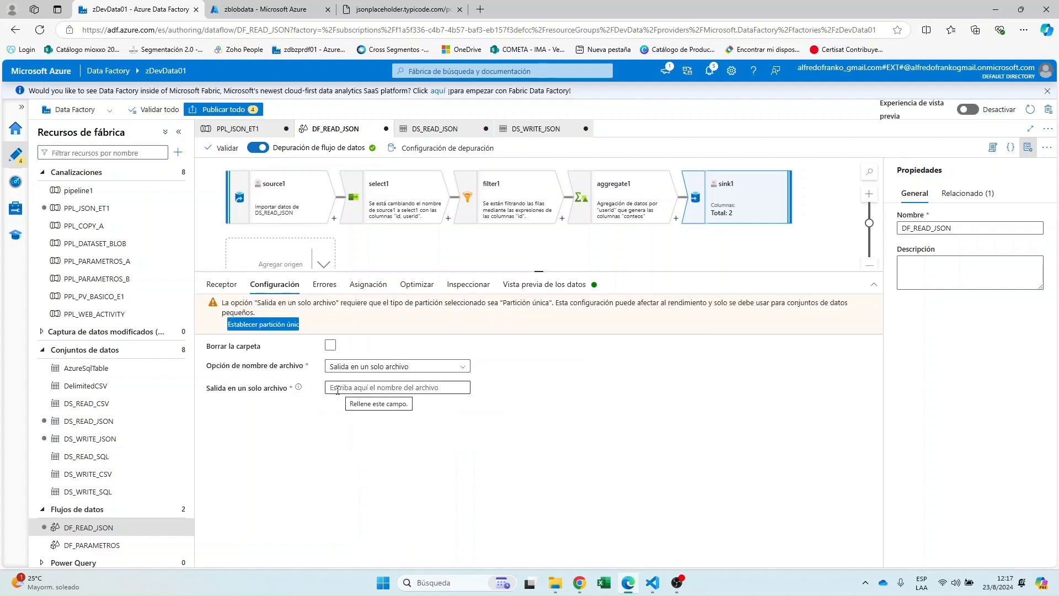
pyautogui.click(340, 389)
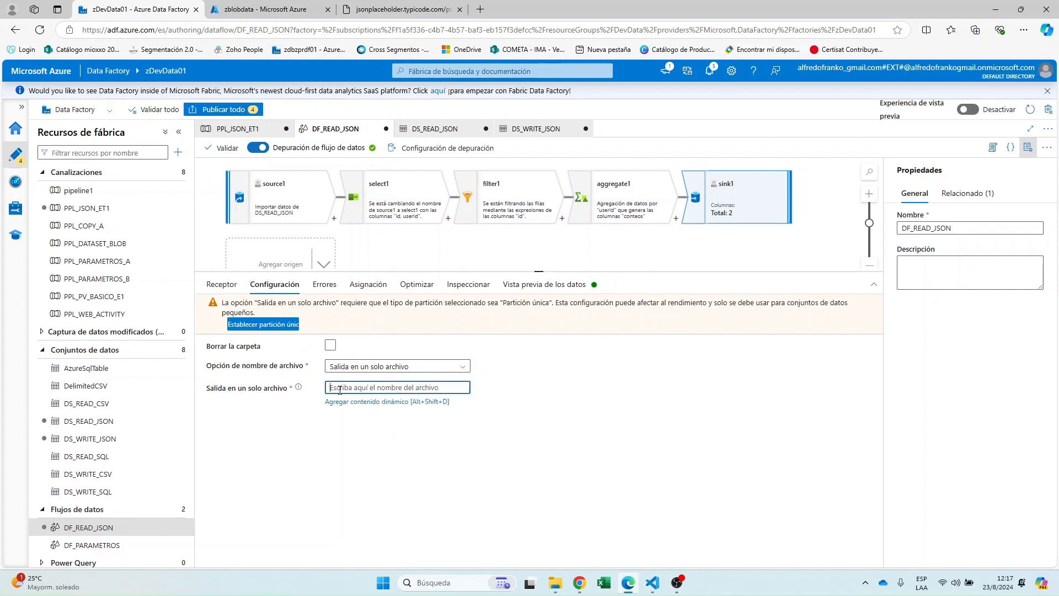
pyautogui.write('datos_nuevos.json')
# - Set sink1's partition option to Partición única in its optimization settings
pyautogui.click(367, 284)
pyautogui.click(416, 284)
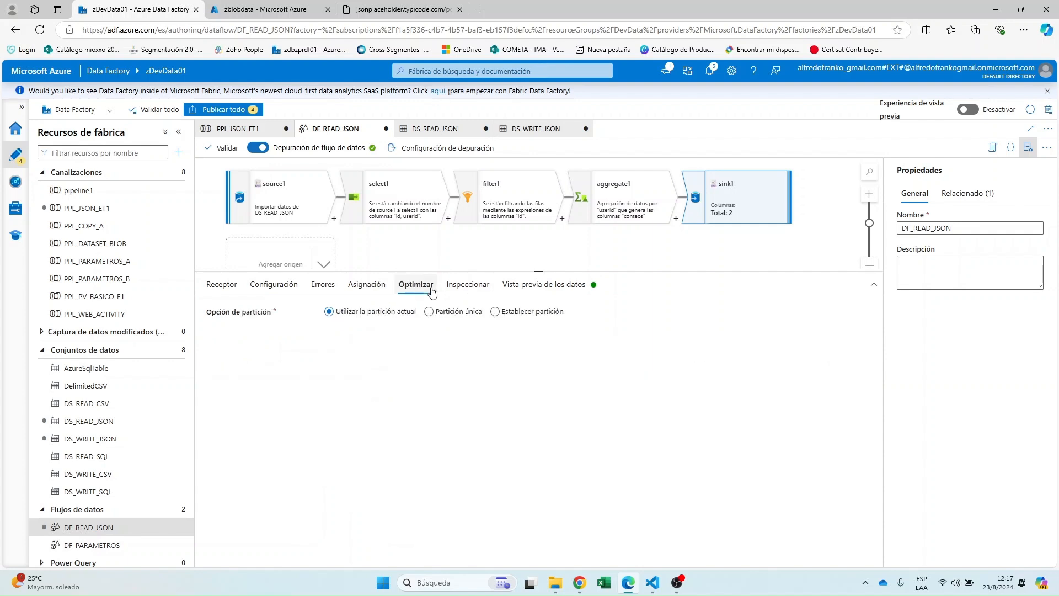
pyautogui.click(446, 315)
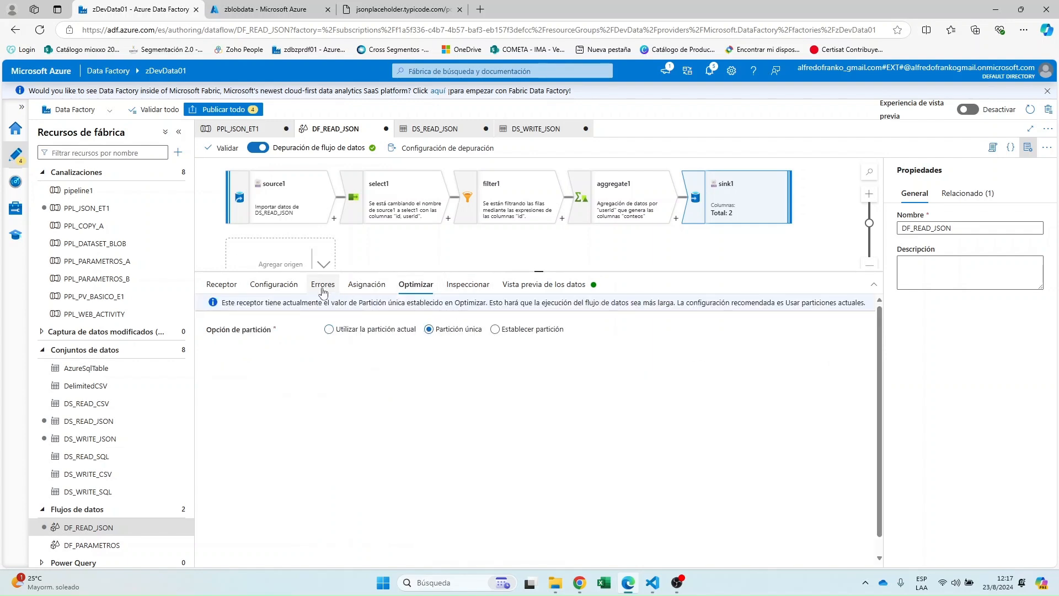
# - Review sink1's output file settings and refresh its data preview to check the userId and conteos rows
pyautogui.click(296, 288)
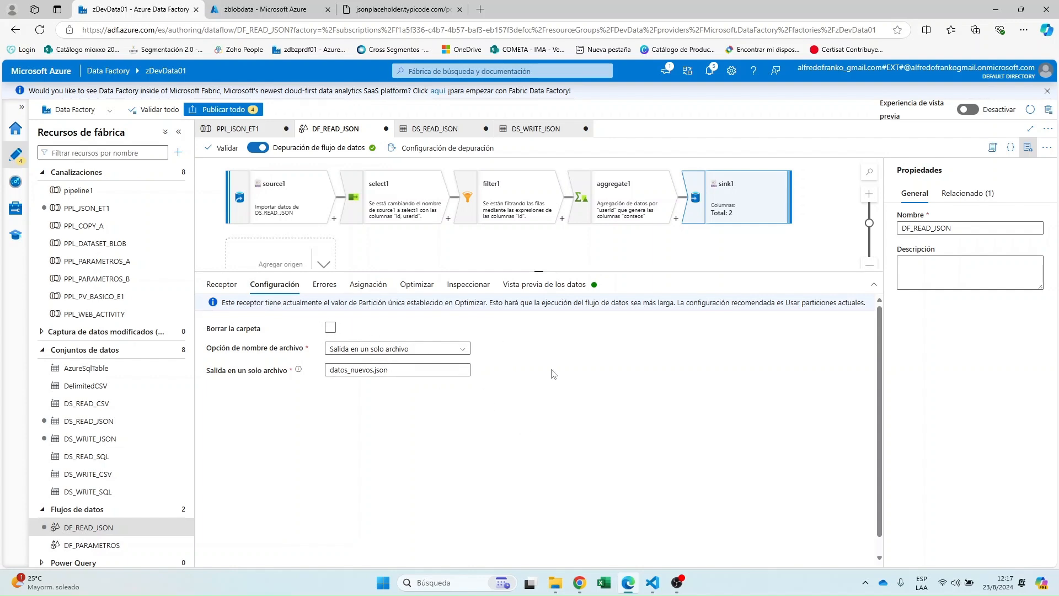
pyautogui.click(546, 285)
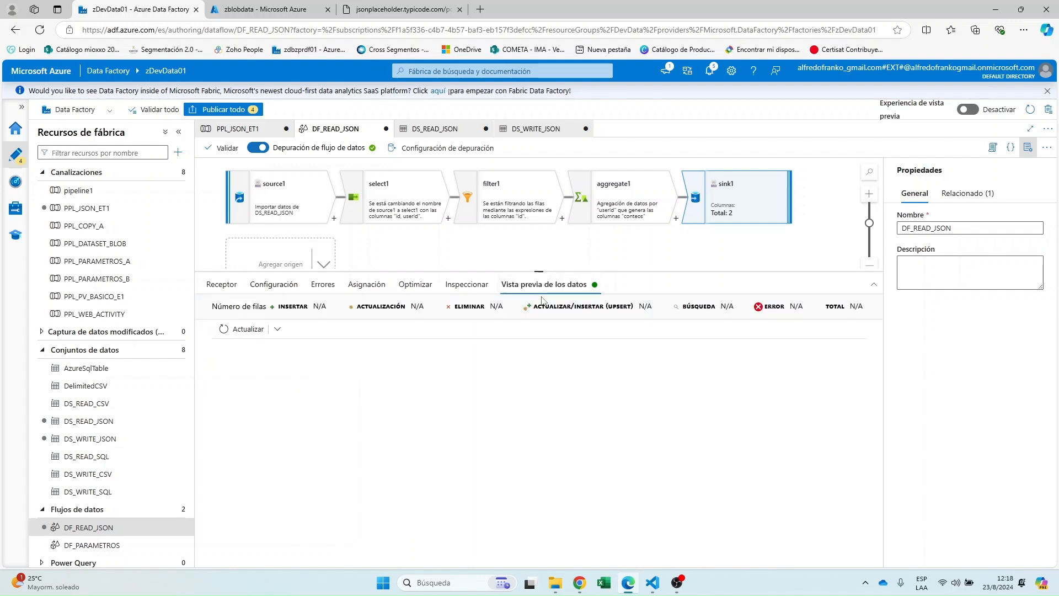
pyautogui.click(240, 331)
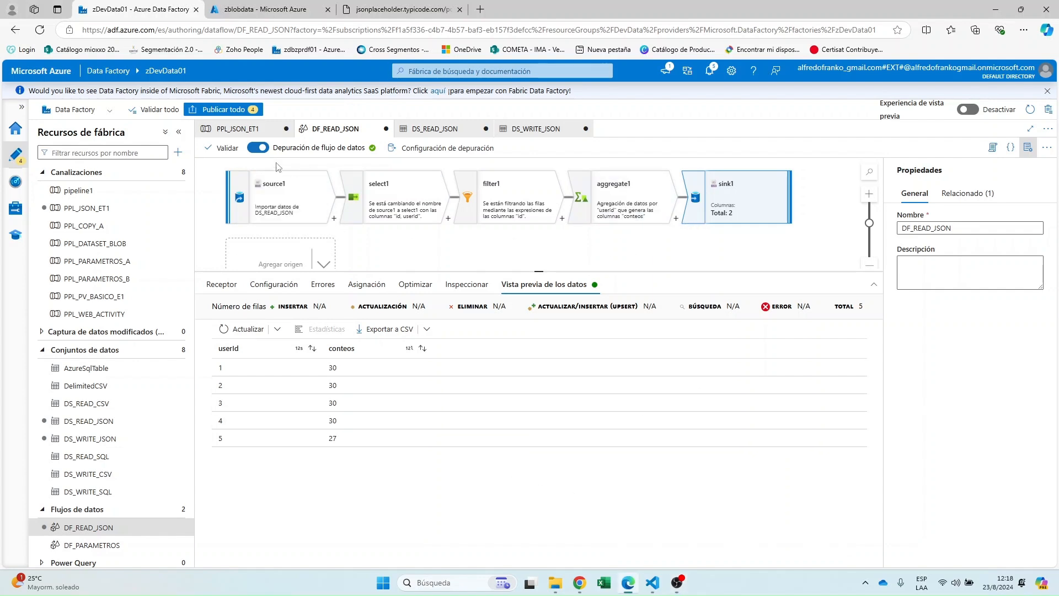
# - Run PPL_JSON_ET1 in debug mode, open the Transformacion activity's data flow details and refresh its run status
pyautogui.click(248, 138)
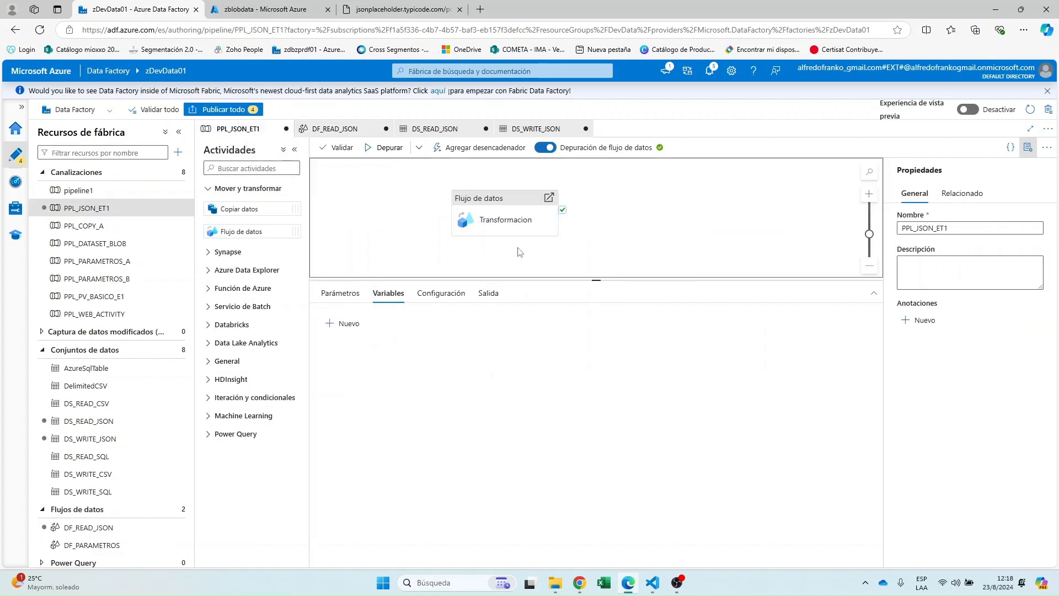
pyautogui.click(385, 148)
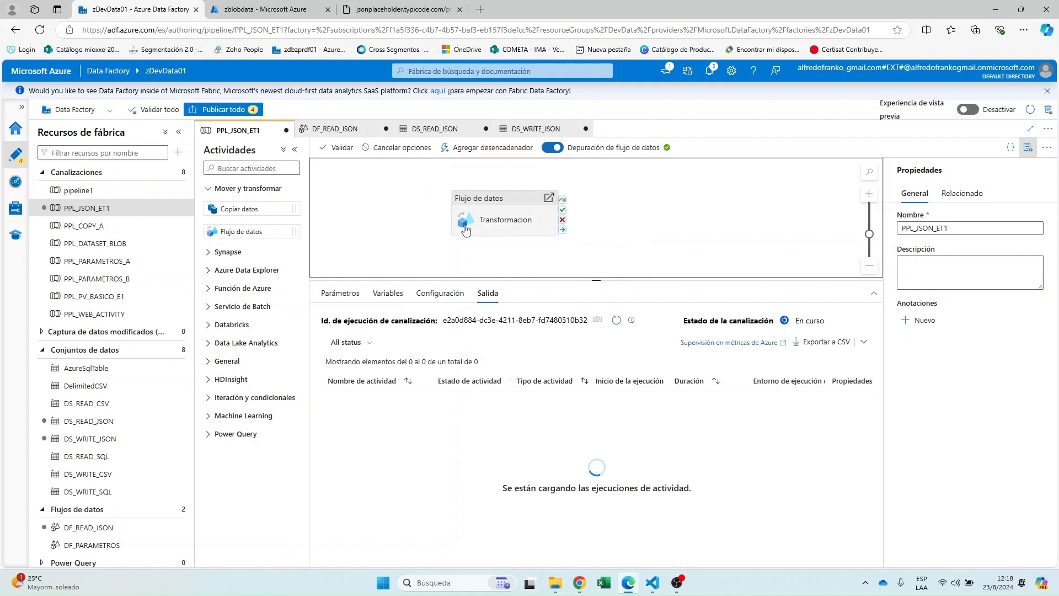
pyautogui.click(616, 320)
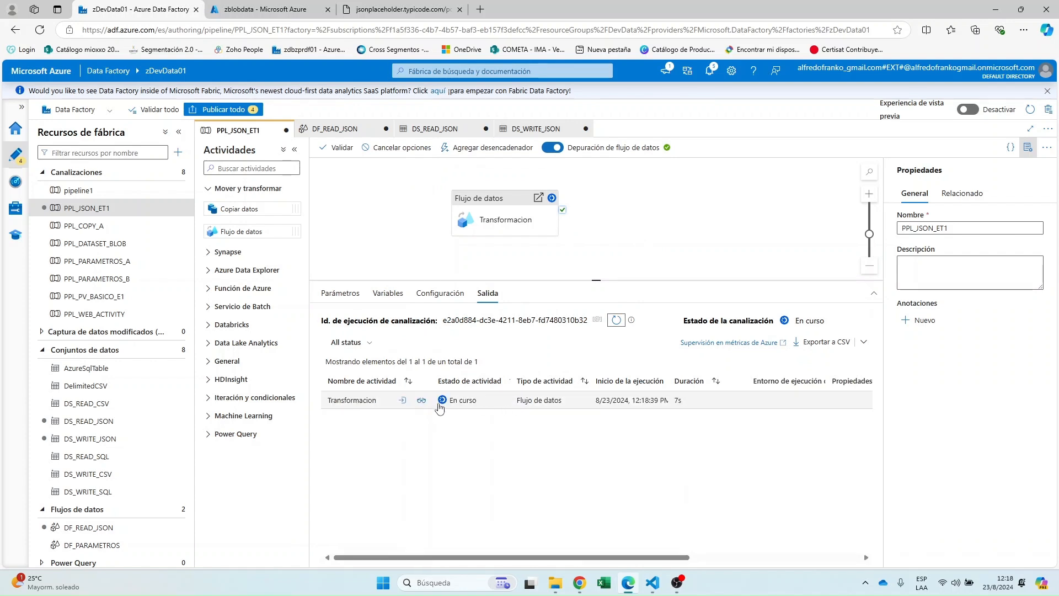
pyautogui.click(420, 406)
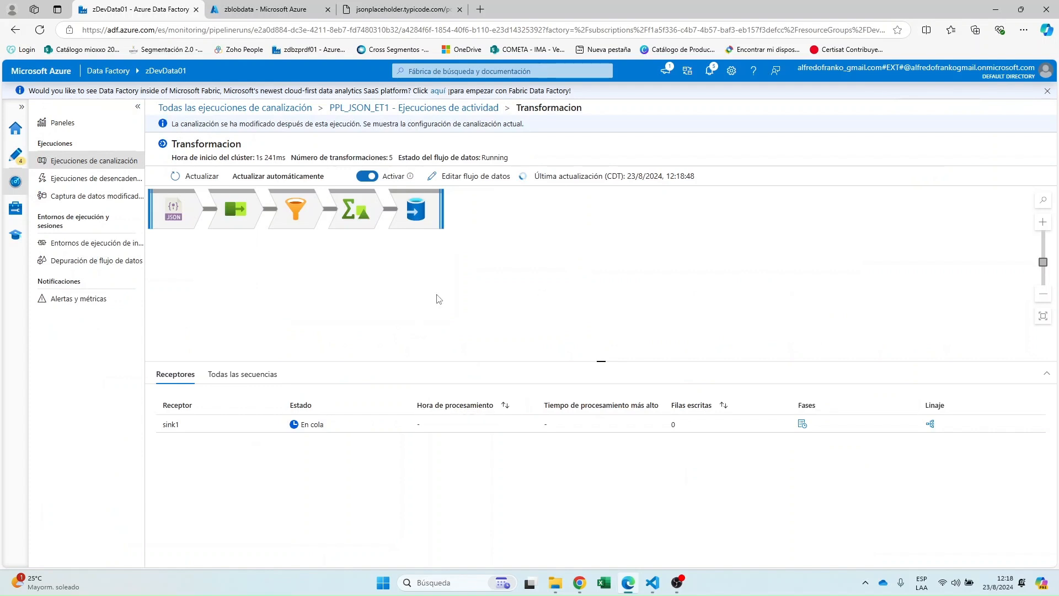
pyautogui.click(185, 176)
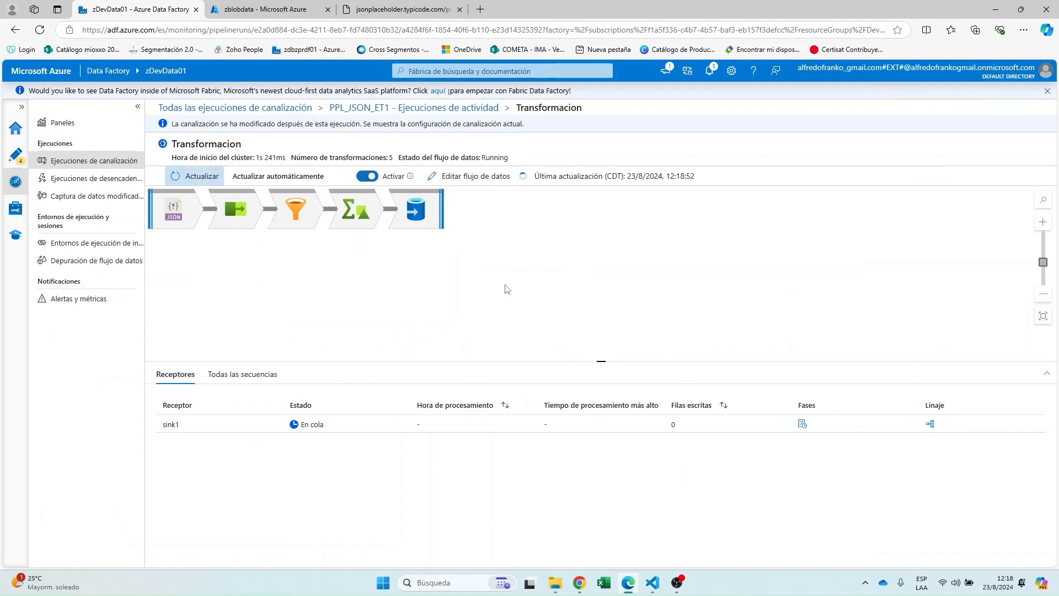
pyautogui.click(195, 178)
# - Examine the run diagnostics of source1, select1, filter1 and sink1, enlarging the details area to read the row and partition figures
pyautogui.click(182, 217)
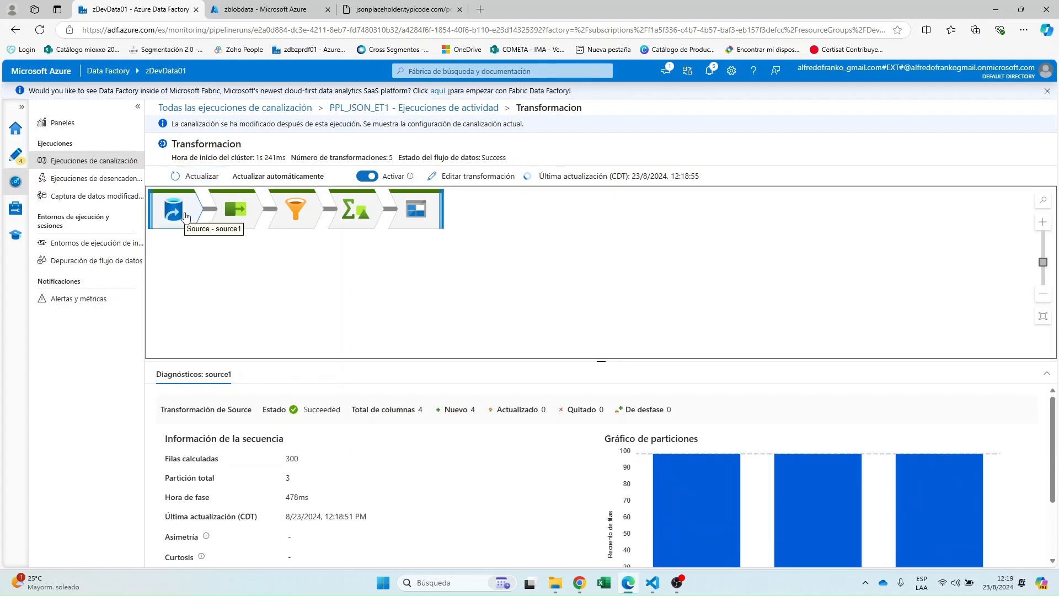
pyautogui.click(236, 208)
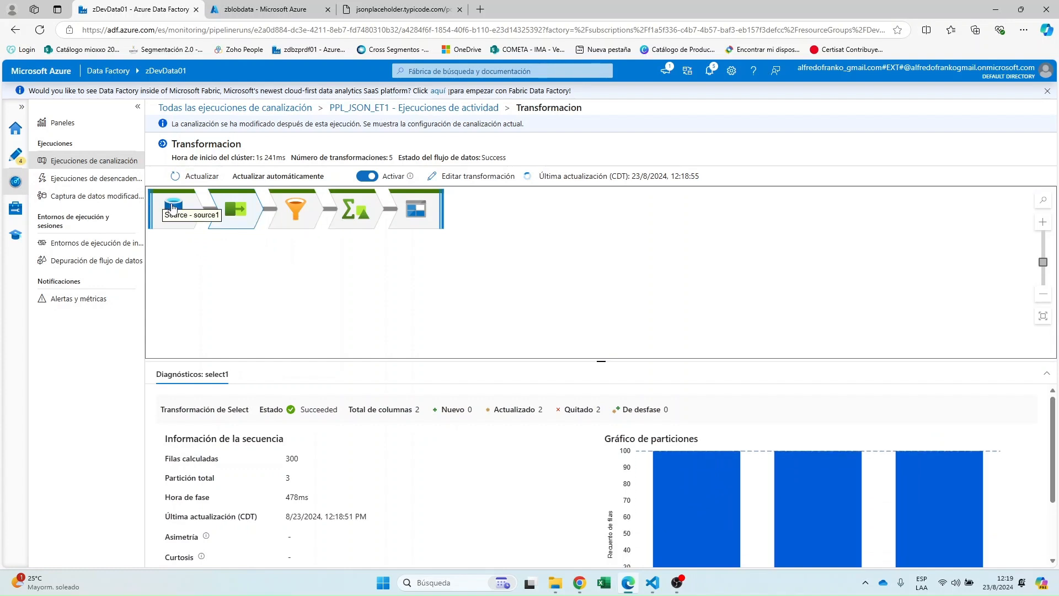
pyautogui.click(295, 211)
pyautogui.click(177, 207)
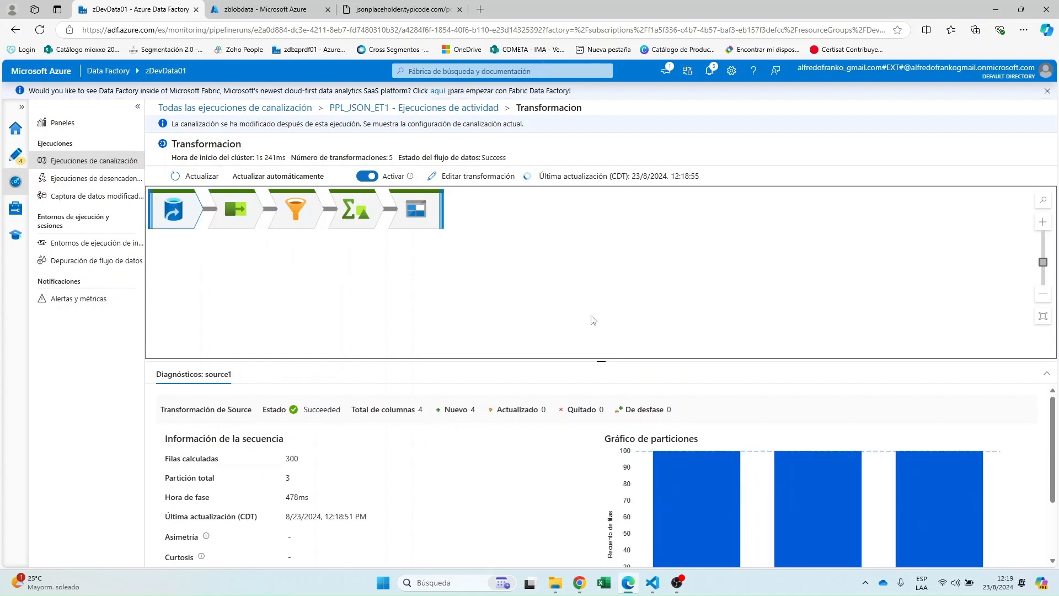
pyautogui.moveTo(568, 360); pyautogui.dragTo(568, 274)
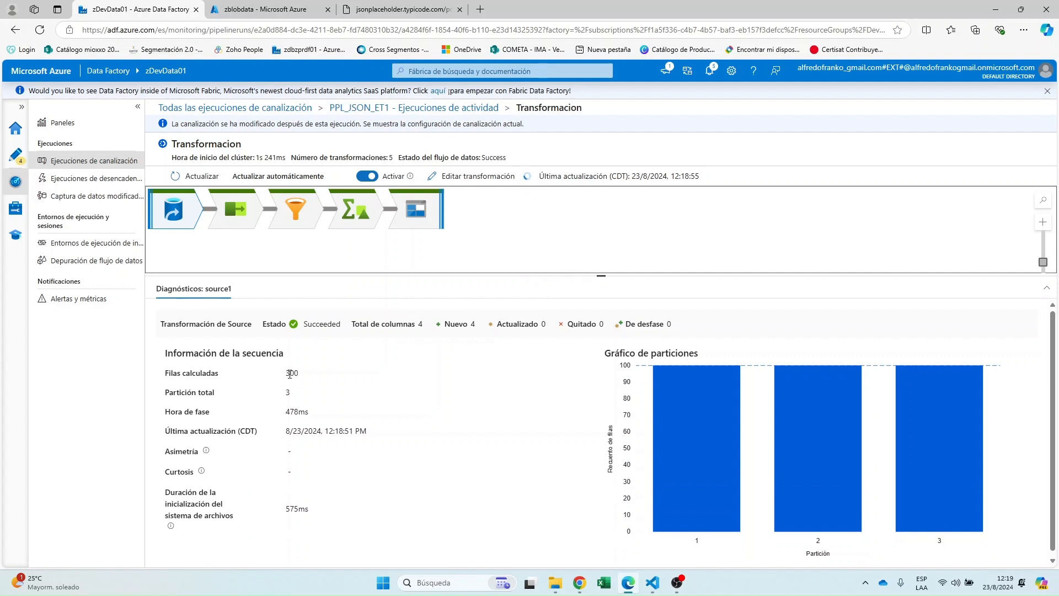
pyautogui.click(417, 212)
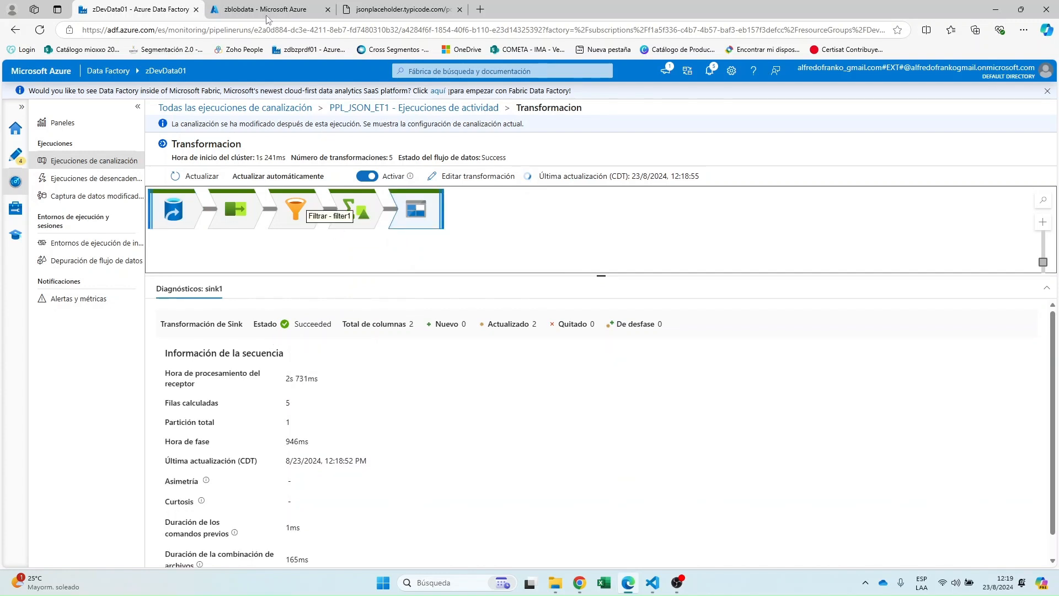
# - Switch to zblobdata, refresh the devs container and look for the output file in its json and json_transformacion folders
pyautogui.click(264, 9)
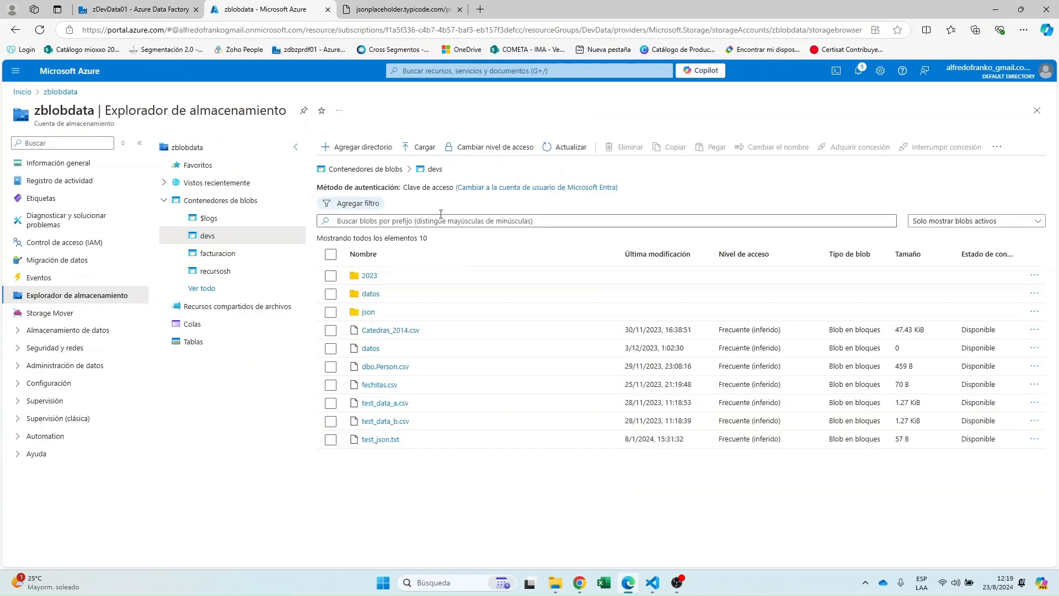
pyautogui.click(568, 147)
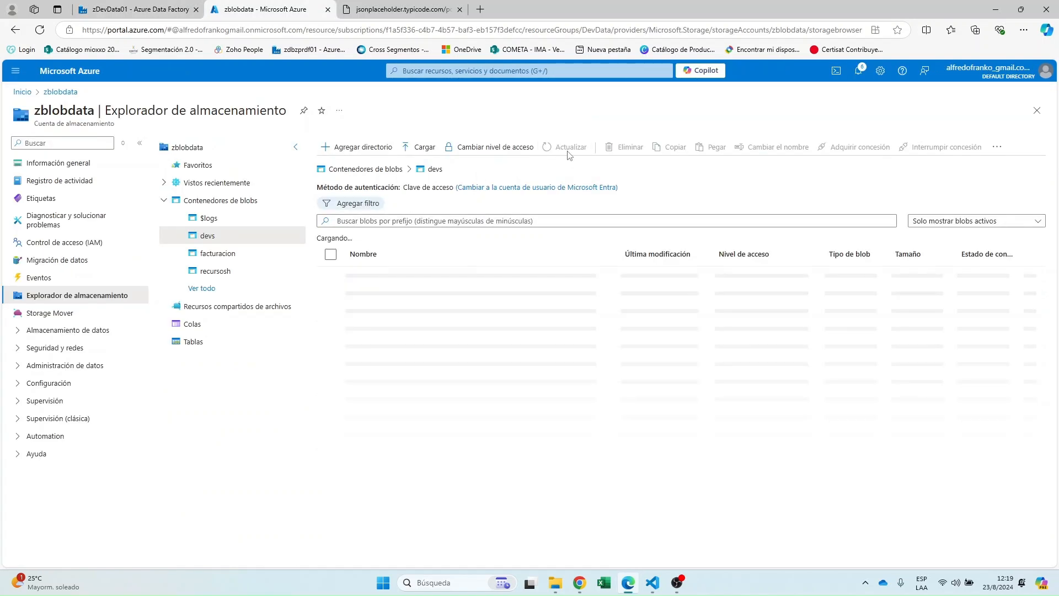
pyautogui.click(368, 314)
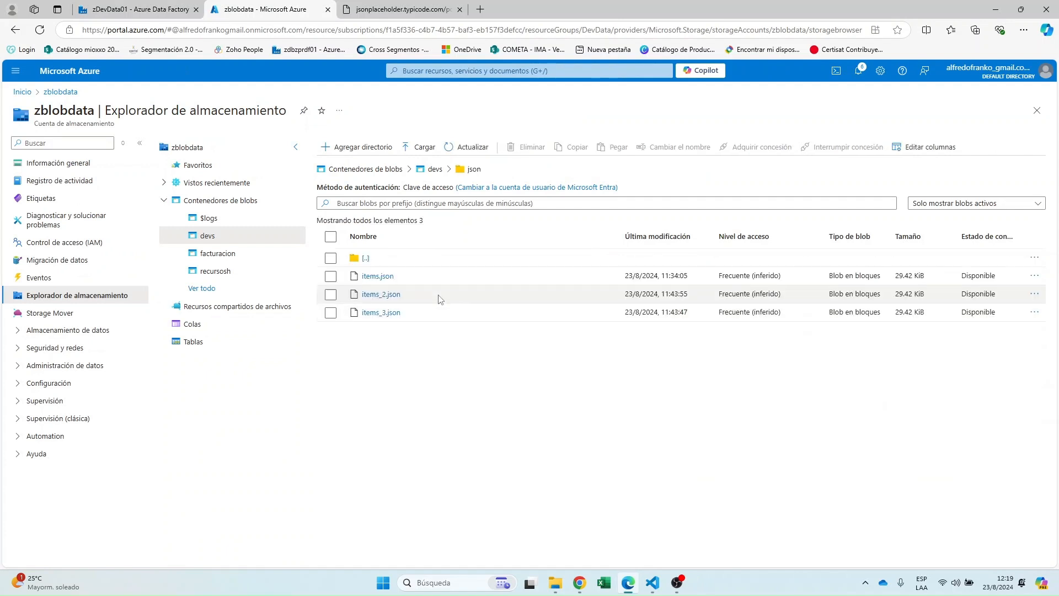
pyautogui.click(435, 169)
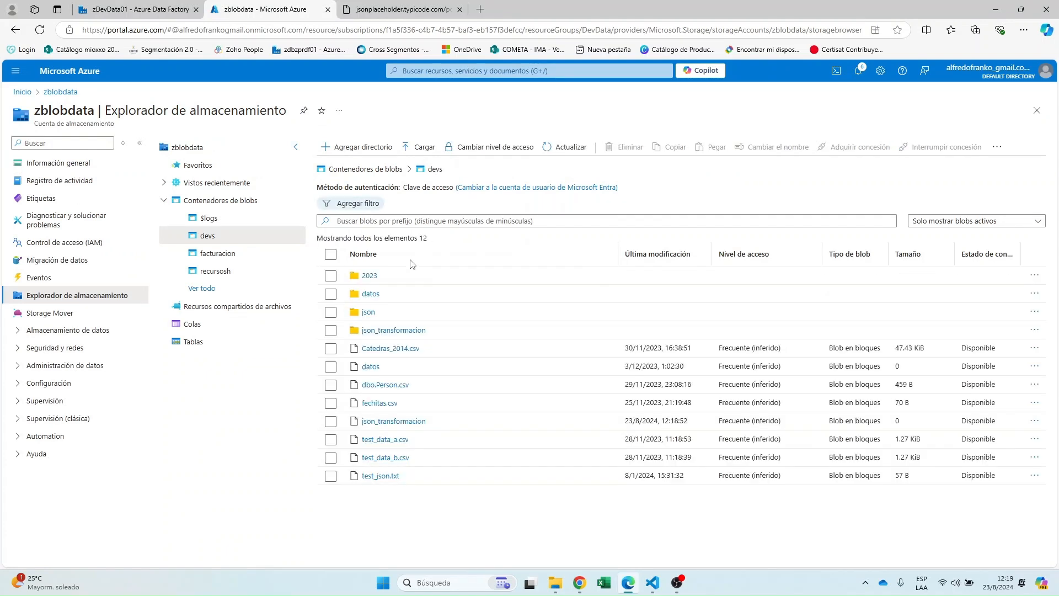
pyautogui.click(393, 331)
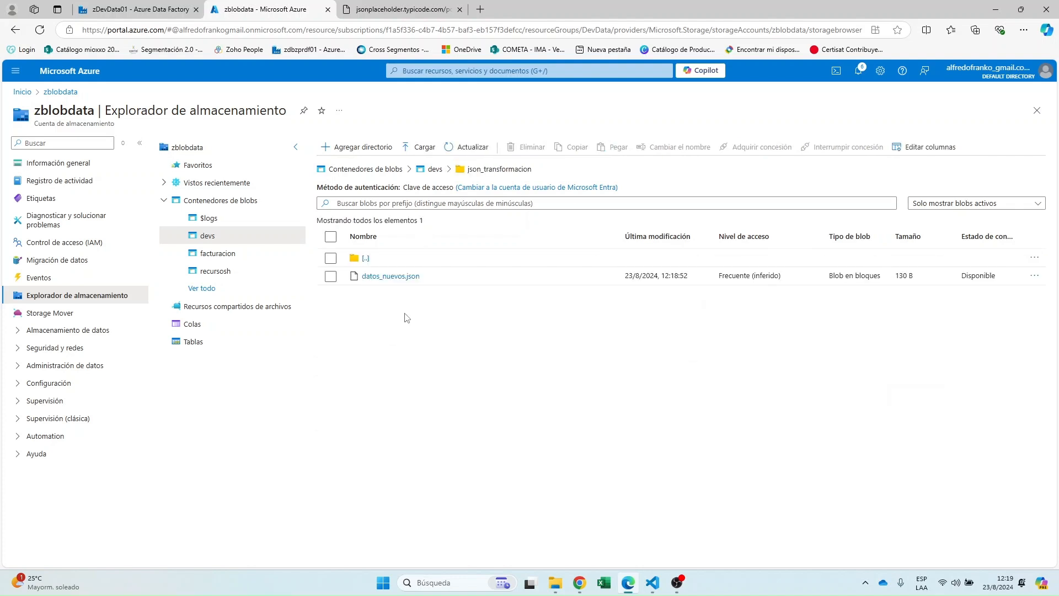
# - Download datos_nuevos.json from json_transformacion and open it in Visual Studio Code
pyautogui.click(400, 279)
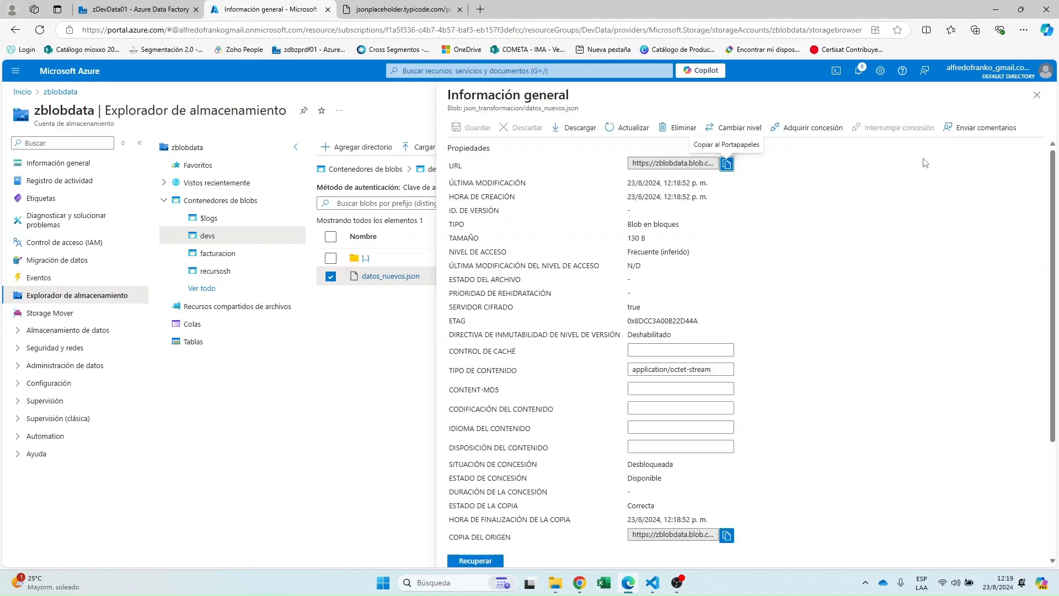
pyautogui.click(573, 141)
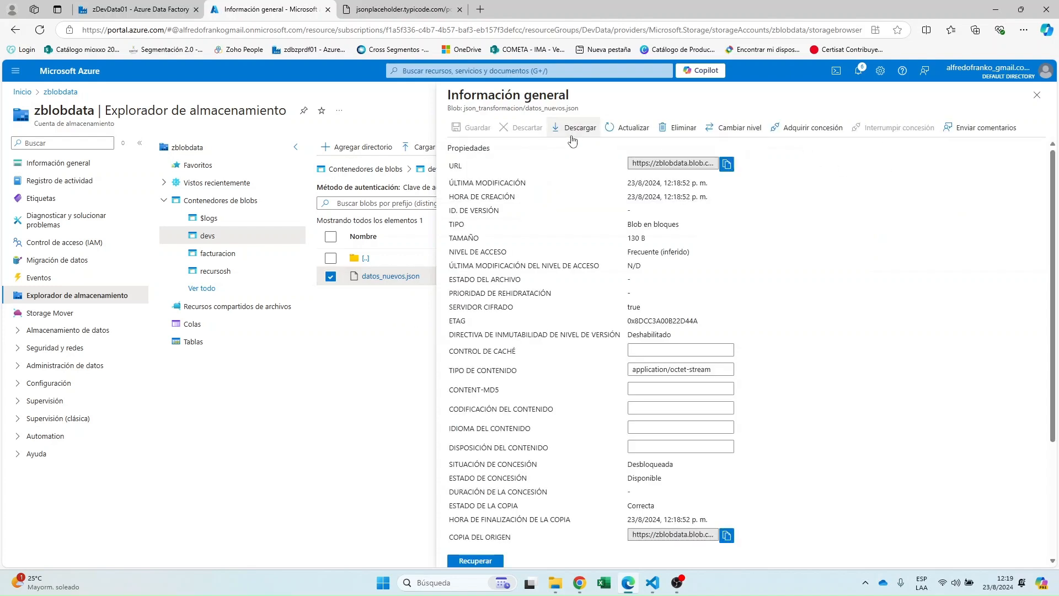
pyautogui.click(859, 80)
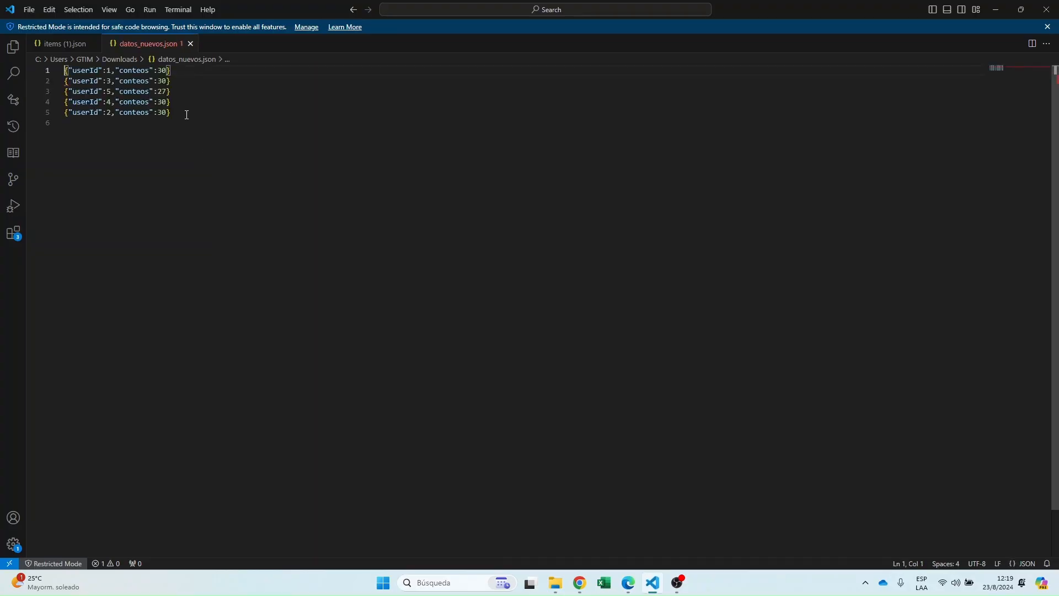
# - Examine the userId and conteos records in datos_nuevos.json and compare them with the original structure of items (1).json
pyautogui.click(186, 114)
pyautogui.moveTo(205, 118); pyautogui.dragTo(58, 69)
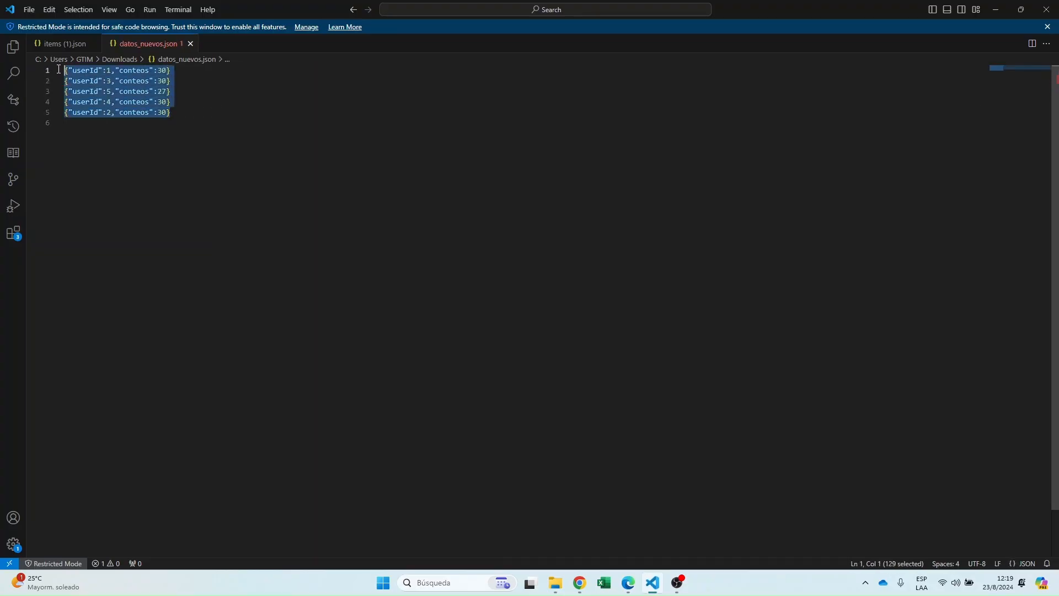
pyautogui.click(206, 115)
pyautogui.click(82, 43)
pyautogui.click(344, 175)
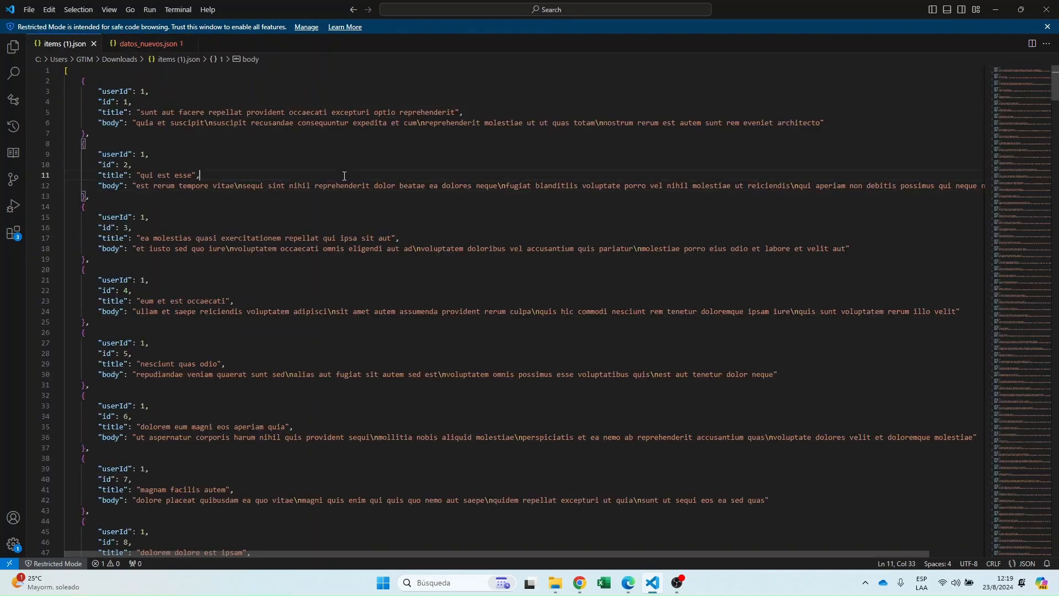
pyautogui.scroll(-5, 343, 173)
pyautogui.scroll(5, 343, 173)
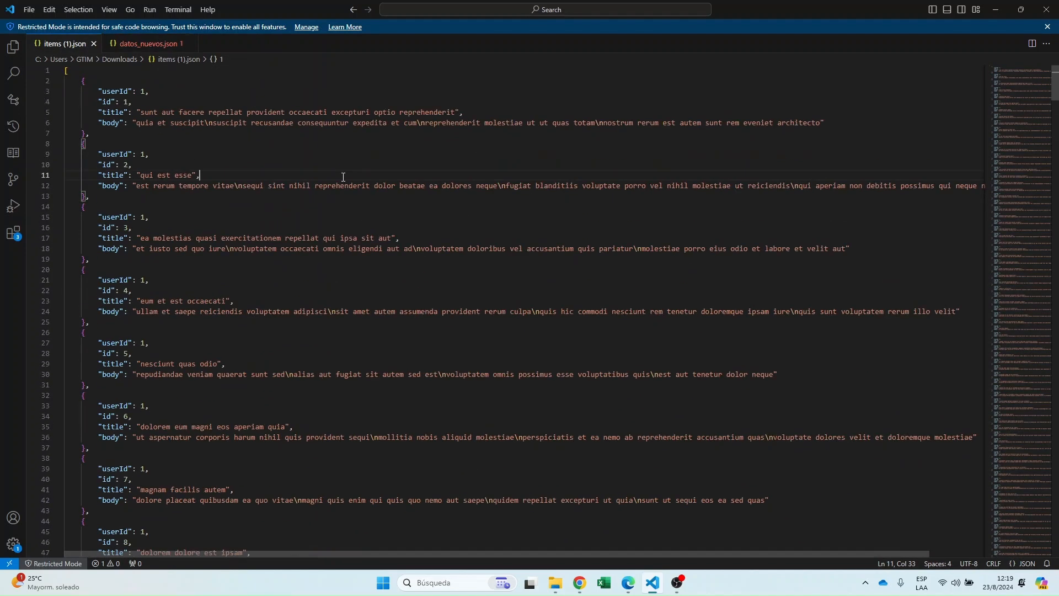
# - Check the source records for successive userId values in items (1).json against the aggregated userId and conteos lines in datos_nuevos.json
pyautogui.click(136, 48)
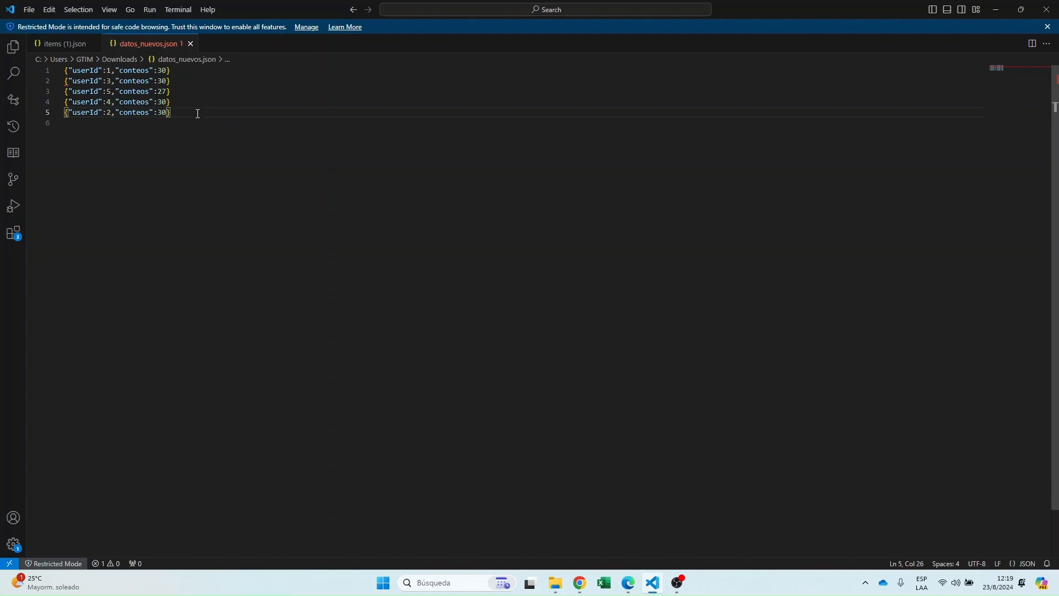
pyautogui.click(55, 46)
pyautogui.click(174, 132)
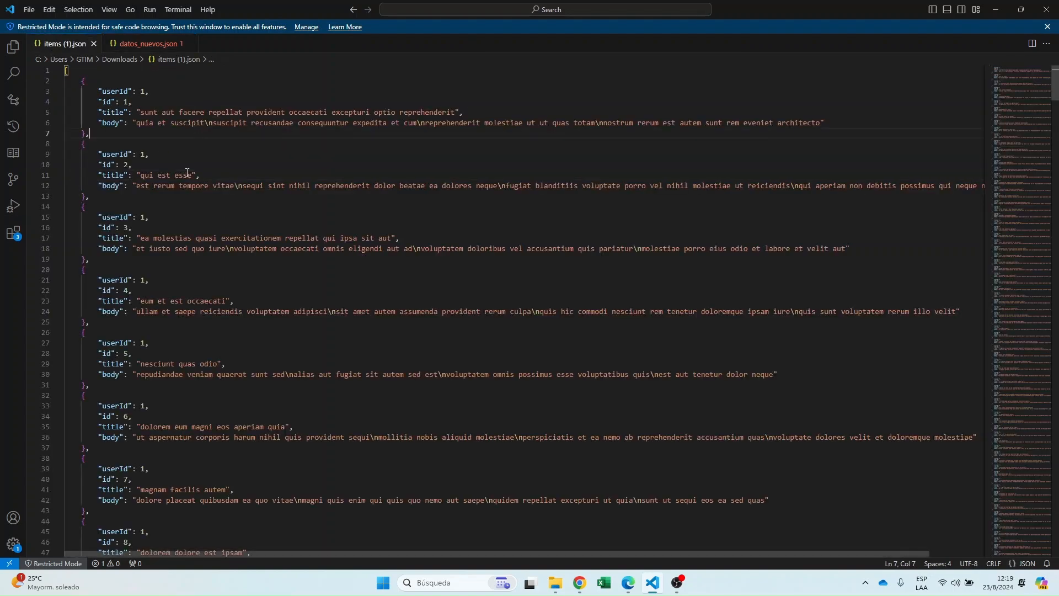
pyautogui.scroll(-10, 173, 181)
pyautogui.scroll(10, 173, 181)
pyautogui.scroll(-20, 173, 181)
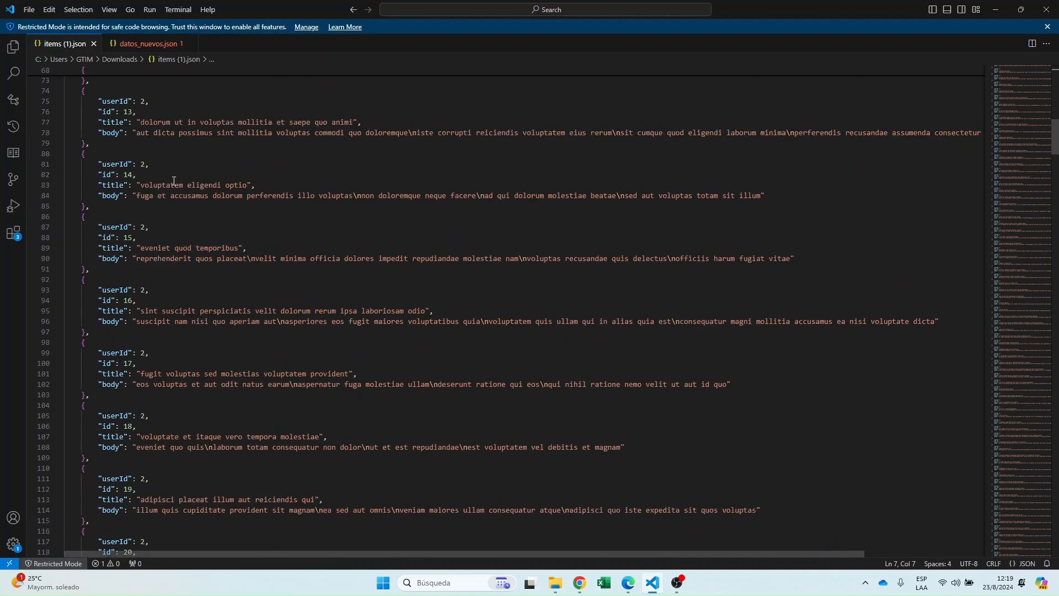
pyautogui.scroll(20, 174, 181)
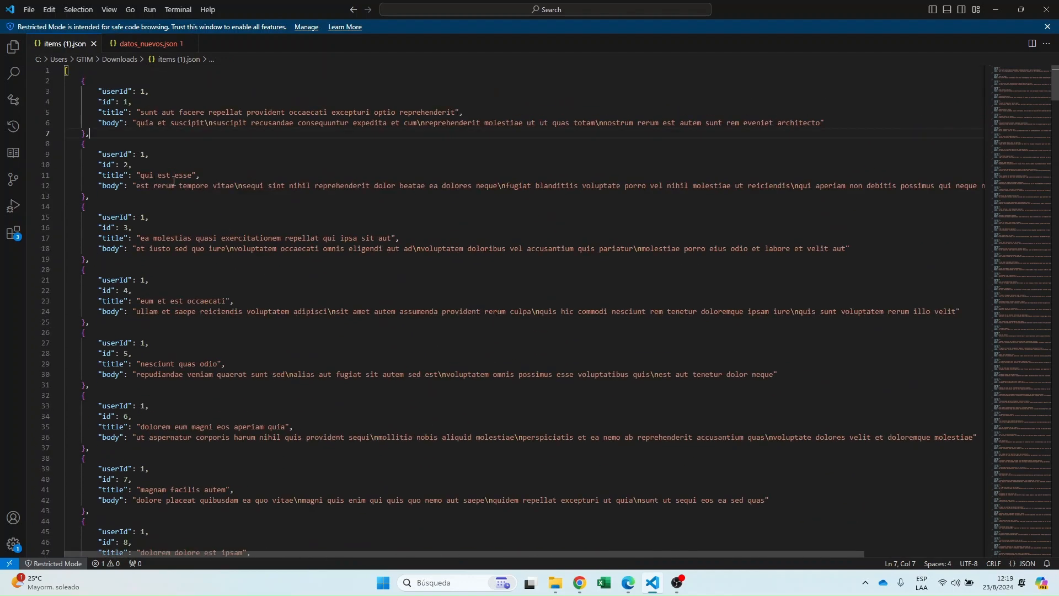
pyautogui.click(139, 49)
pyautogui.click(218, 122)
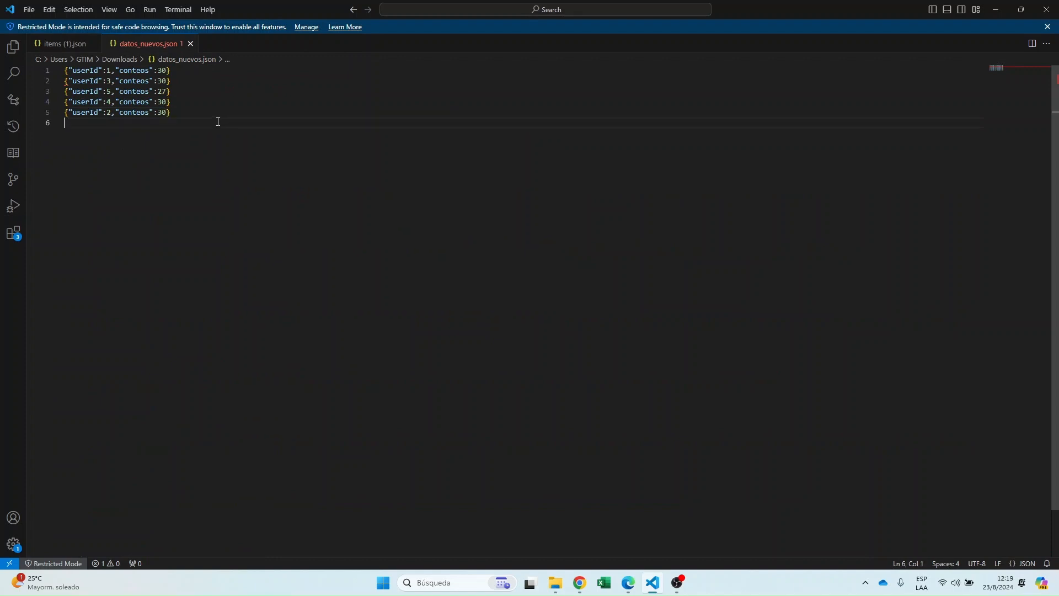
pyautogui.moveTo(206, 116); pyautogui.dragTo(43, 67)
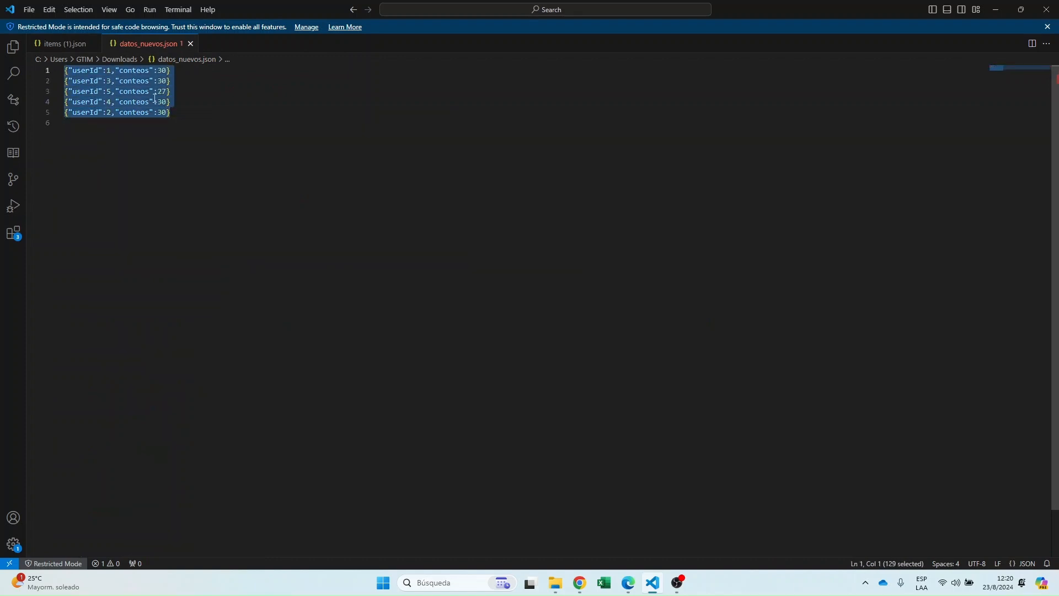
pyautogui.click(198, 109)
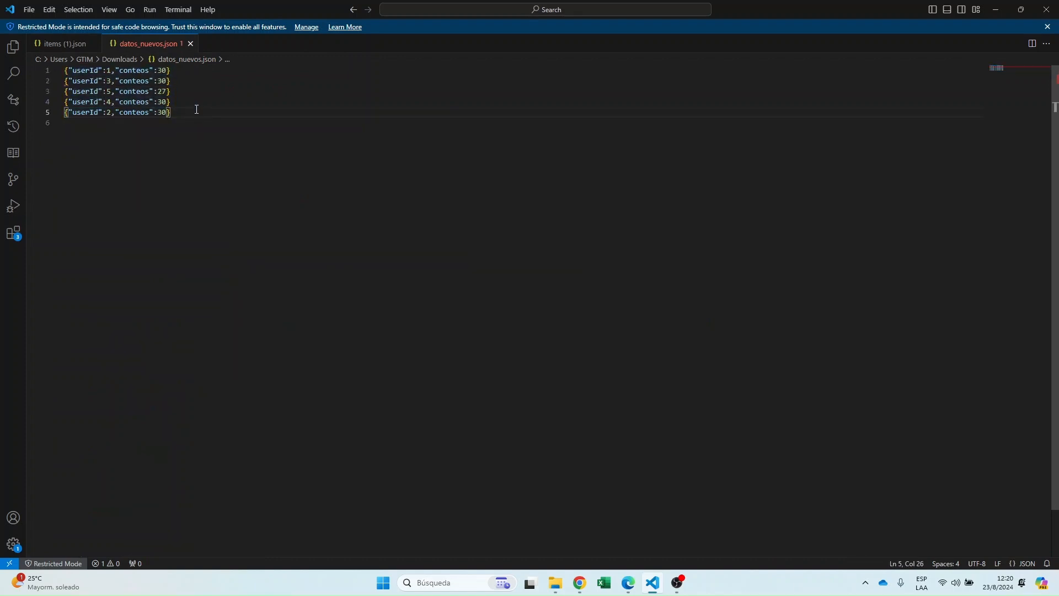
# - Minimize Visual Studio Code, return to the zDevData01 data factory in the browser and open its authoring area
pyautogui.click(991, 17)
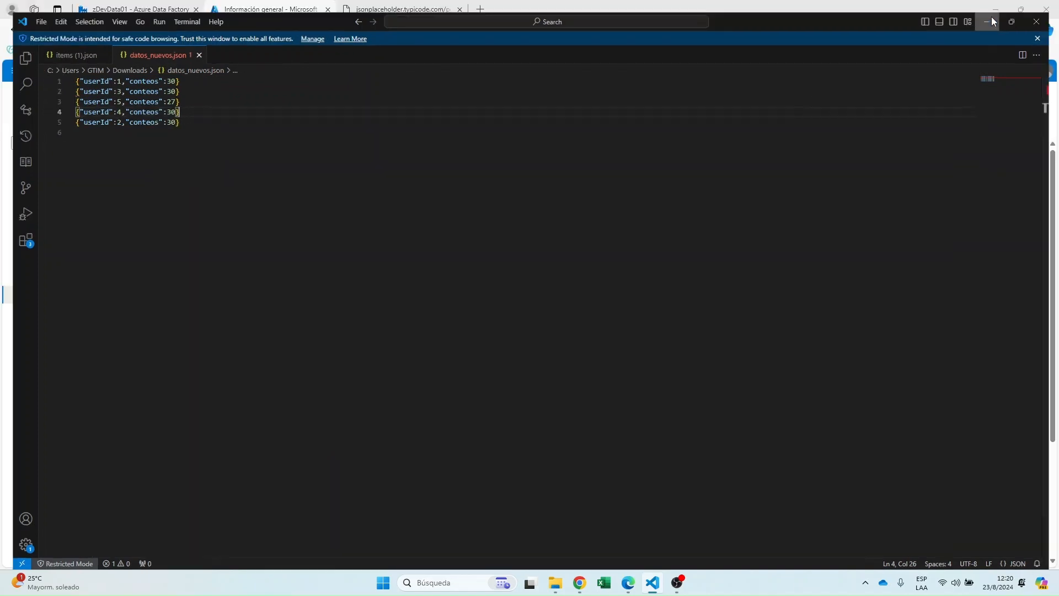
pyautogui.click(163, 8)
pyautogui.click(16, 154)
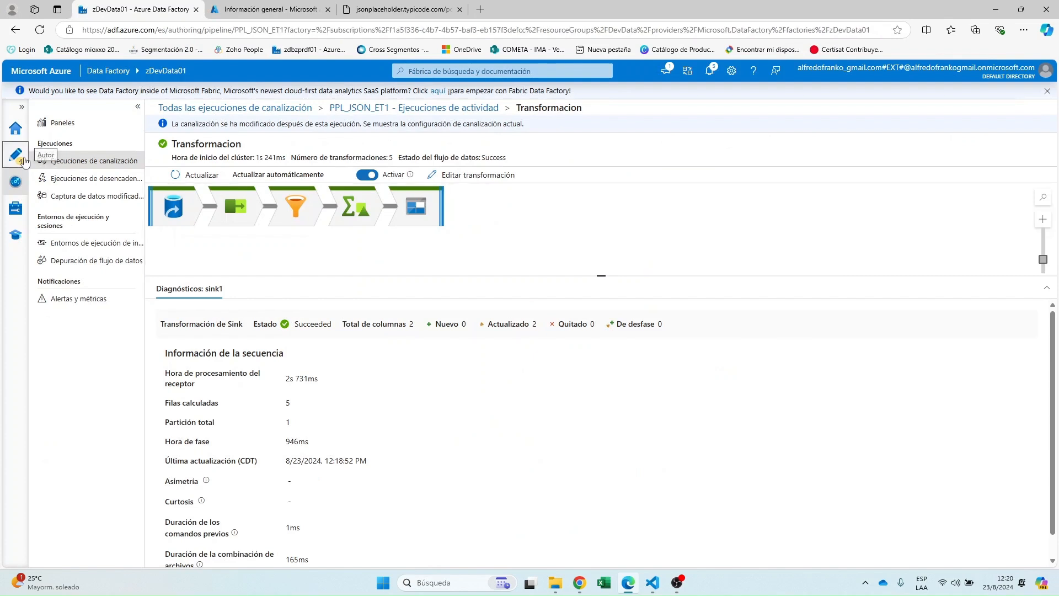